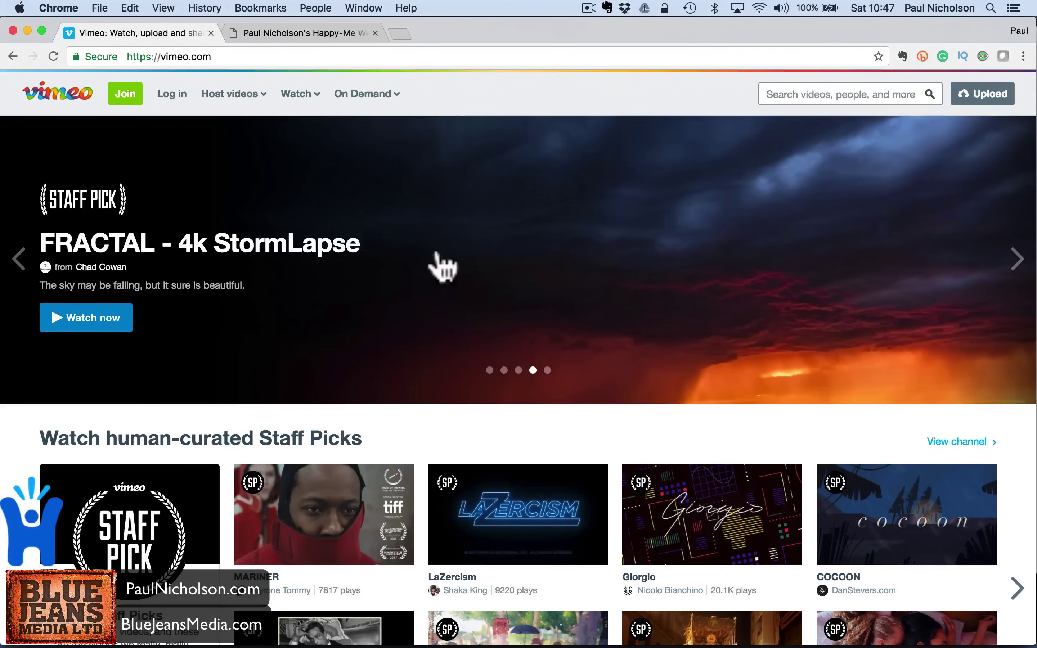
- Compare the Vimeo Plus plan's features and price with the Basic account, and return to the Vimeo home page
scroll(429, 475, down, 20)
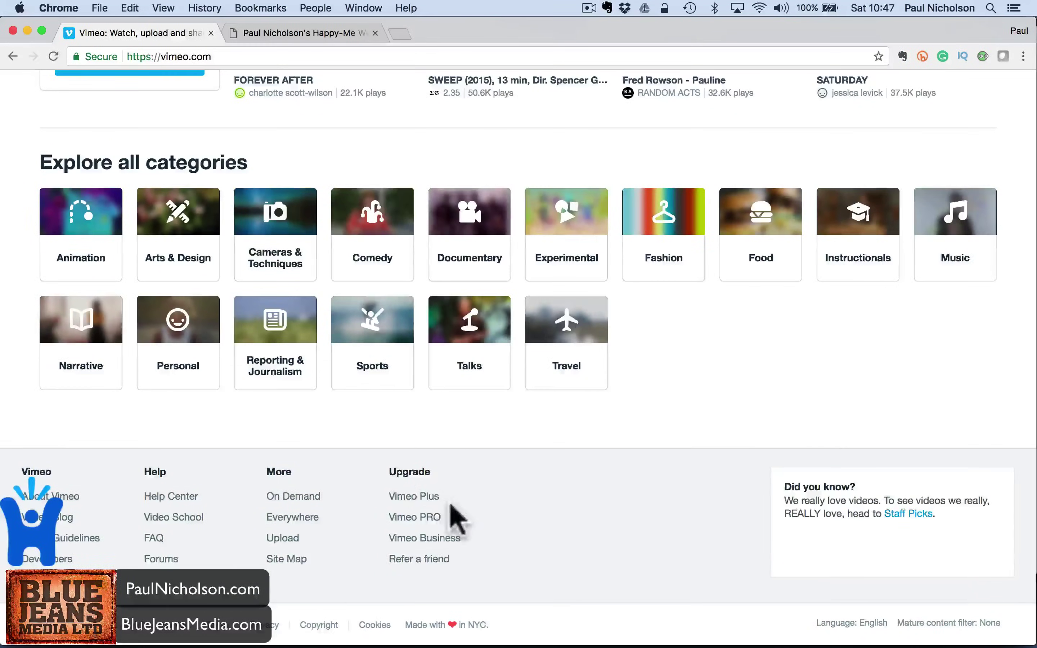
click(430, 497)
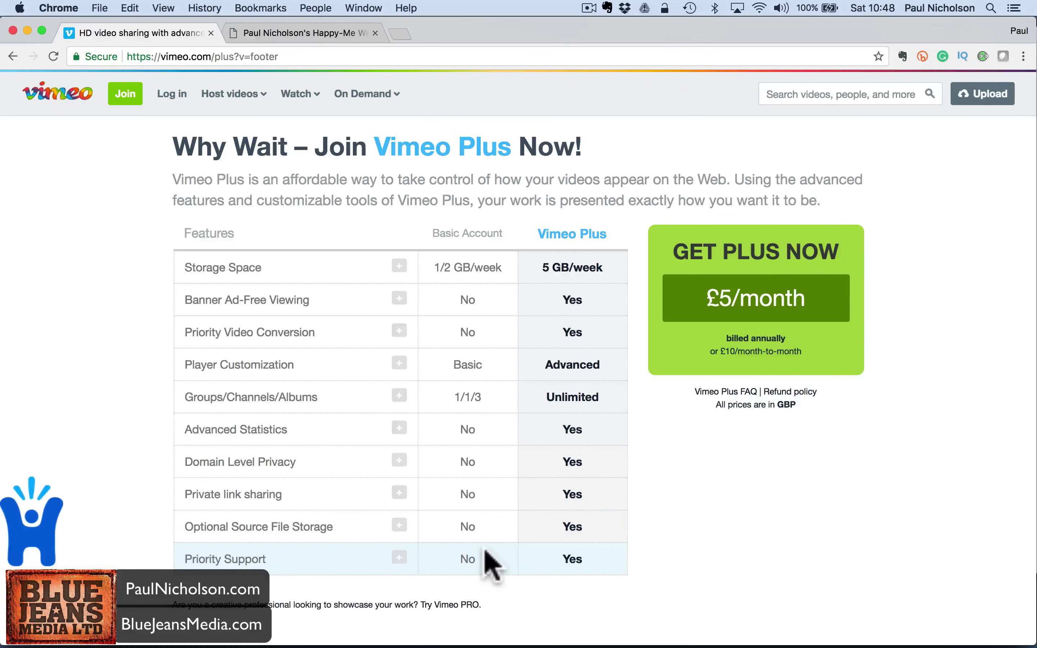
scroll(481, 399, up, 3)
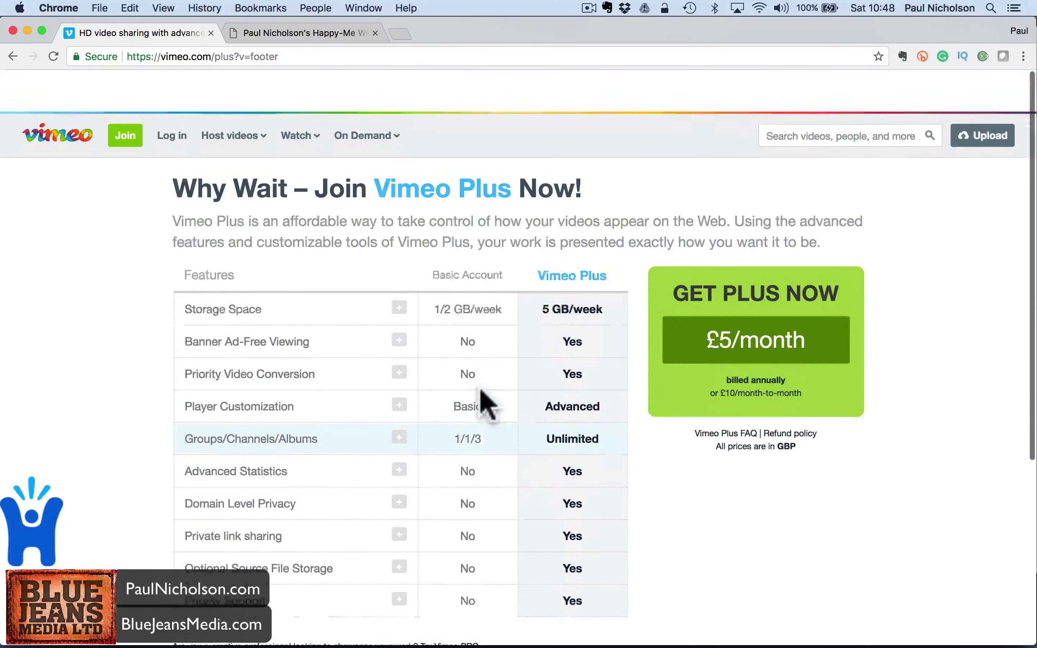
click(52, 95)
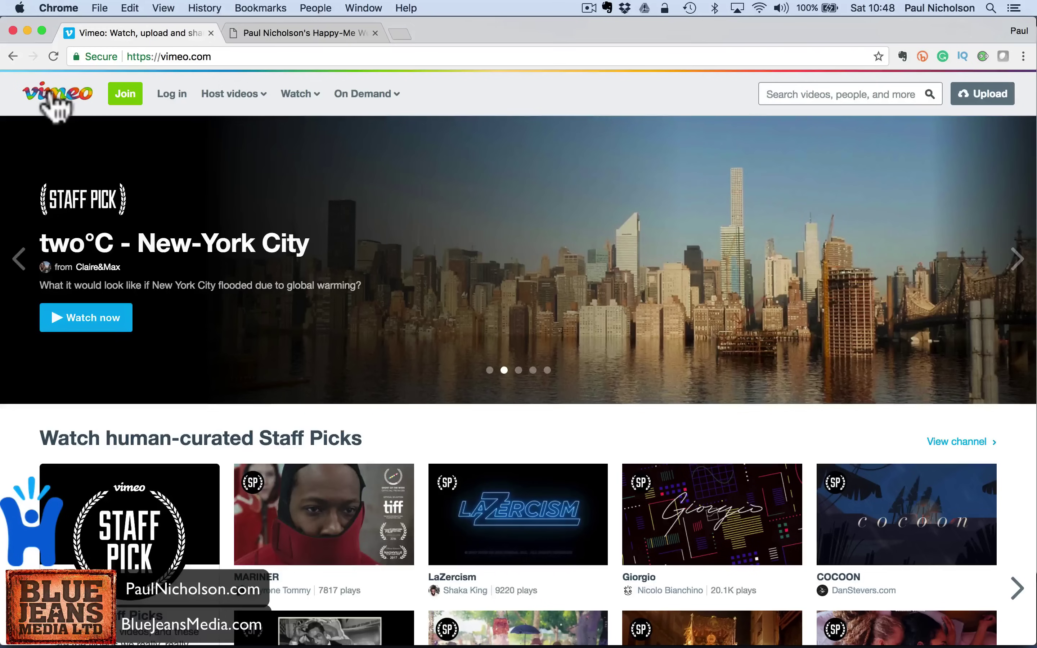
- Log in to Vimeo with the saved e-mail credentials and open the video upload page
click(169, 93)
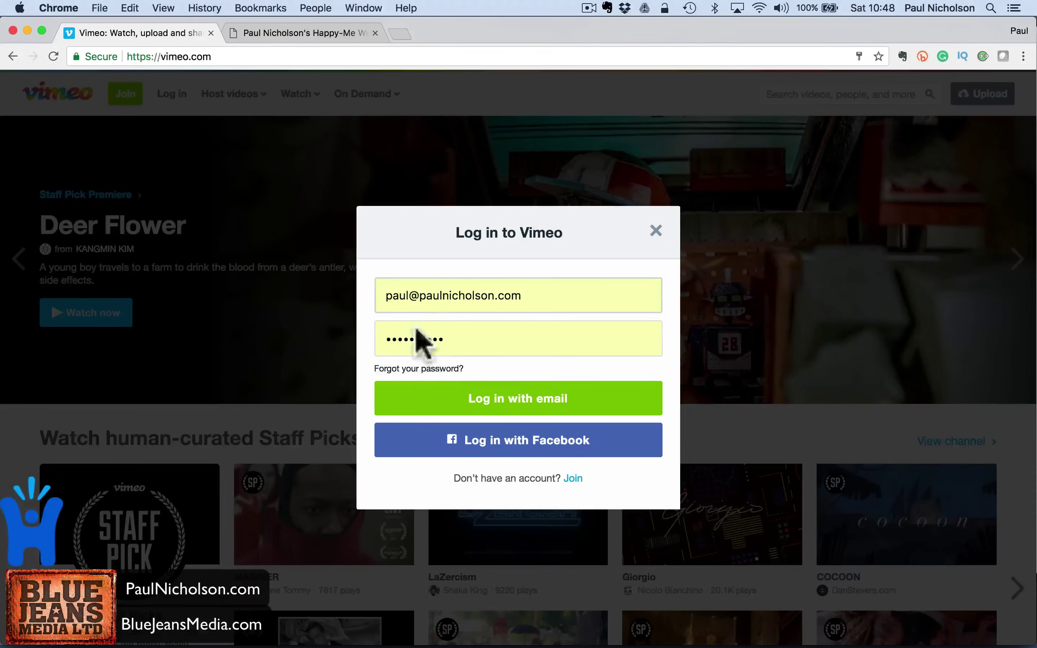
click(518, 405)
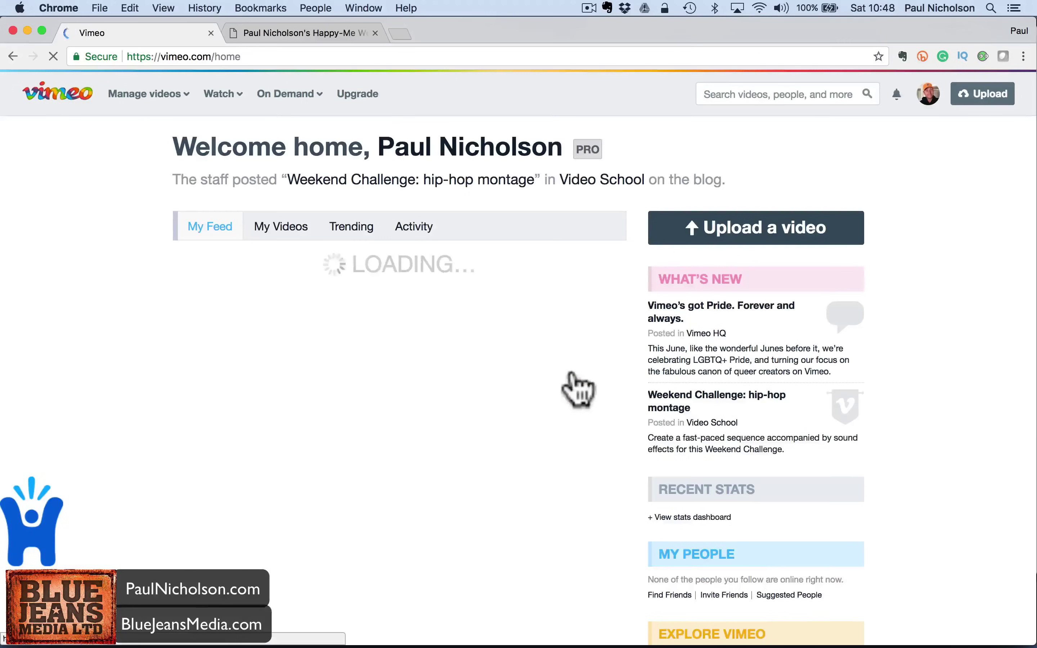
click(677, 237)
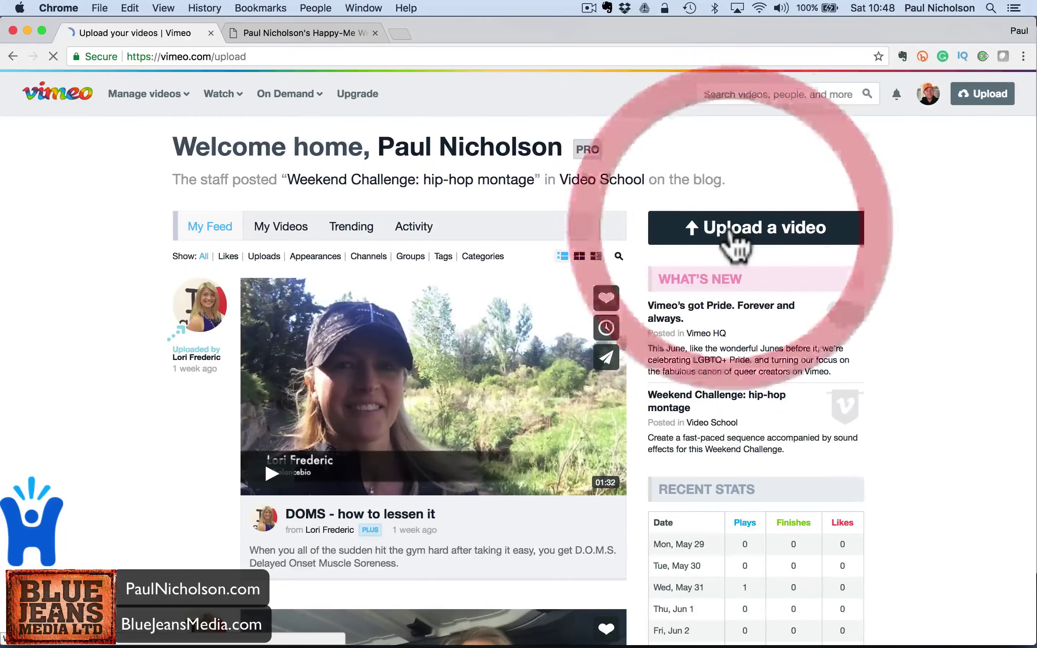
- View the Evernote 2017 Beginner Introduction Tutorial post and its embedded video on the already open blog website
click(264, 33)
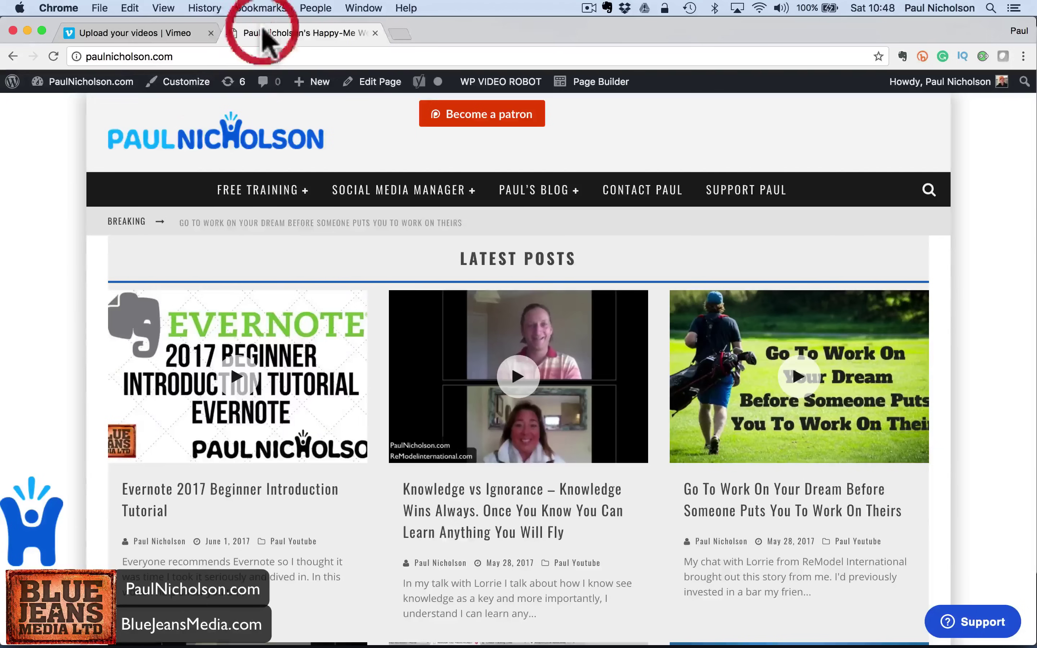
click(271, 357)
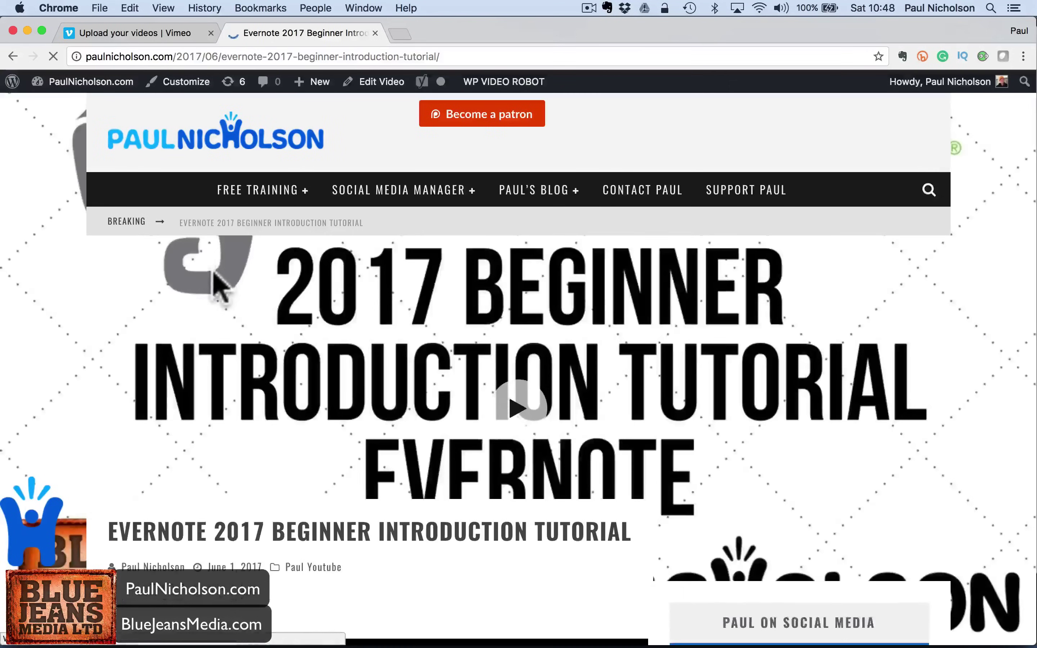
scroll(215, 283, down, 5)
scroll(215, 283, down, 4)
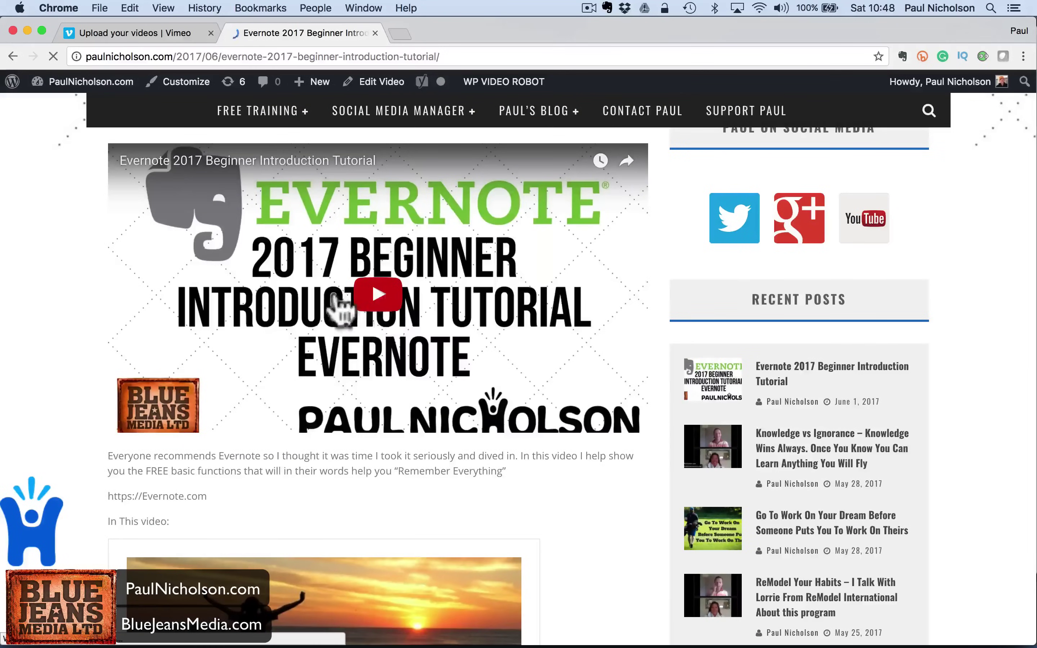
- Return to the Vimeo upload page and upload Evernote.mp4 from the Videos folder
click(107, 33)
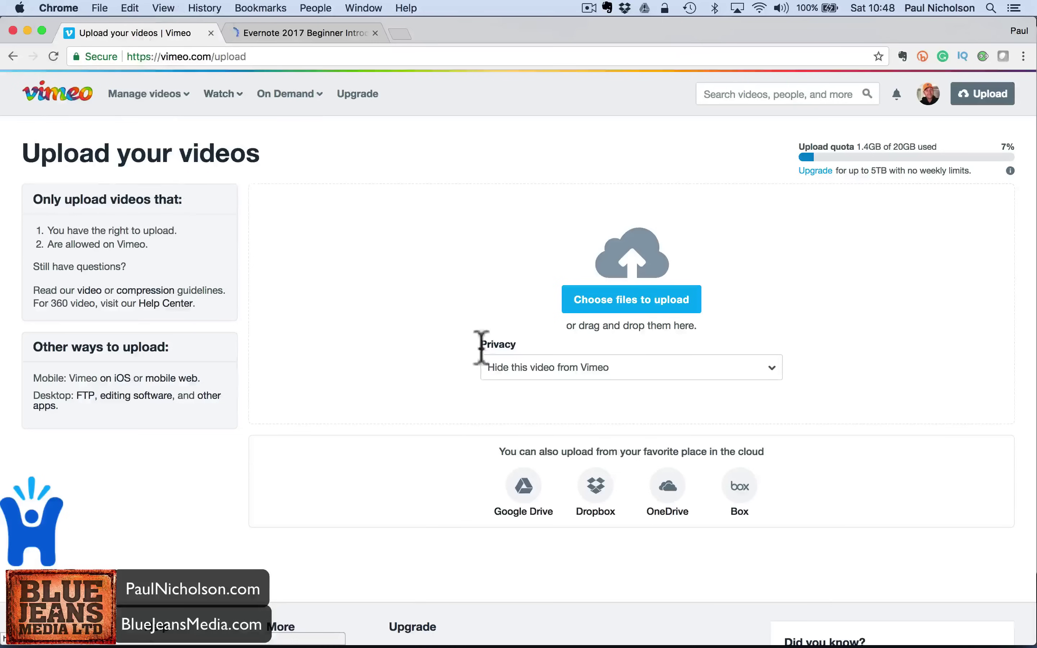
click(598, 310)
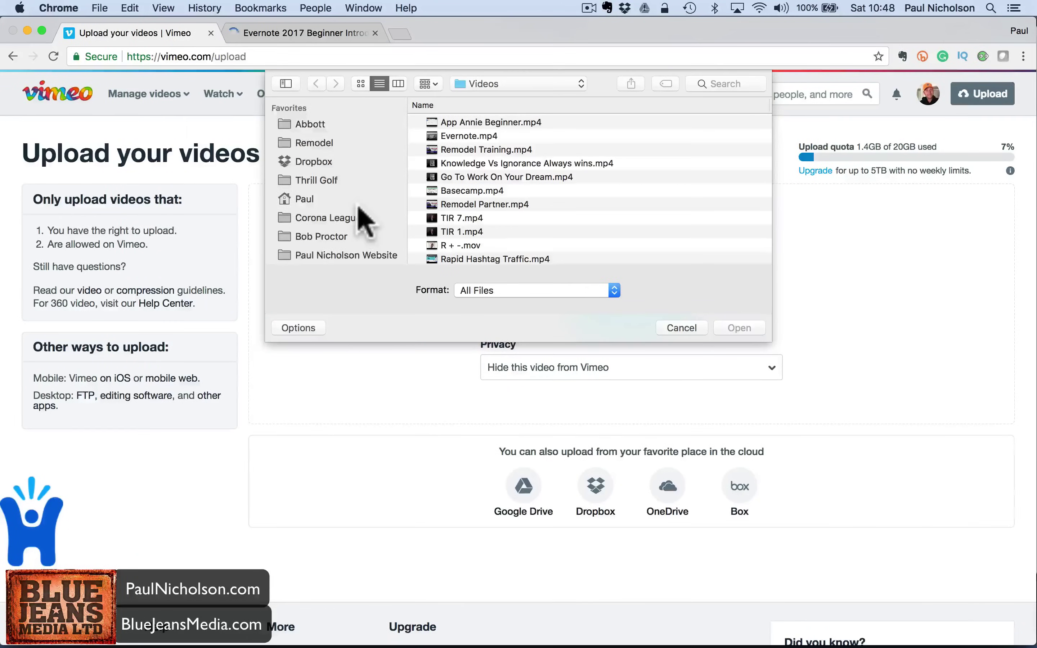
scroll(360, 210, down, 3)
scroll(361, 214, down, 5)
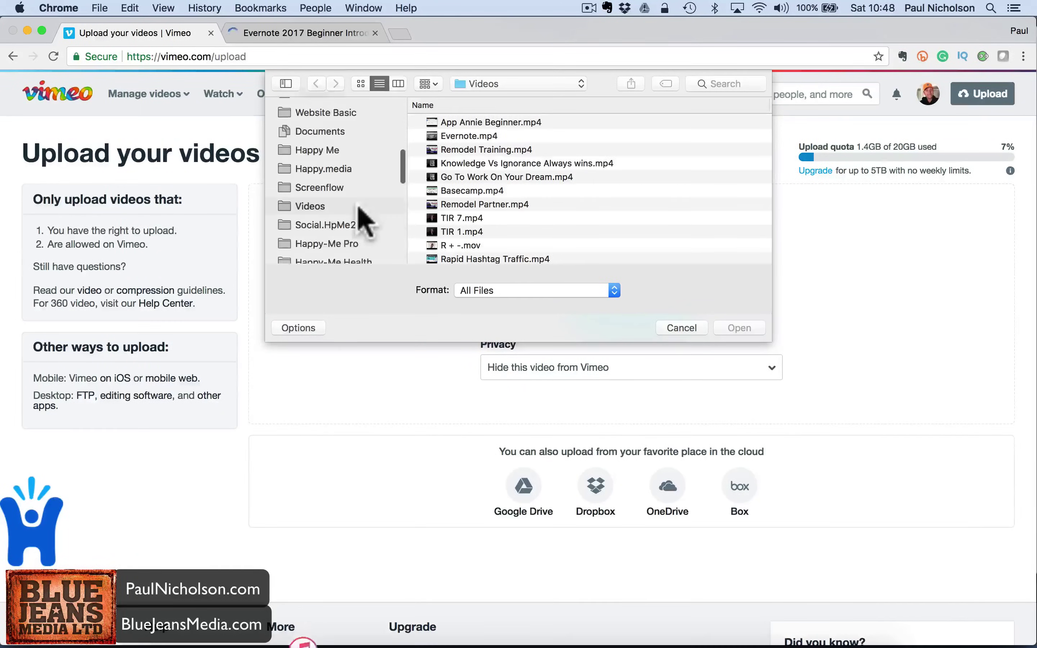
double_click(484, 137)
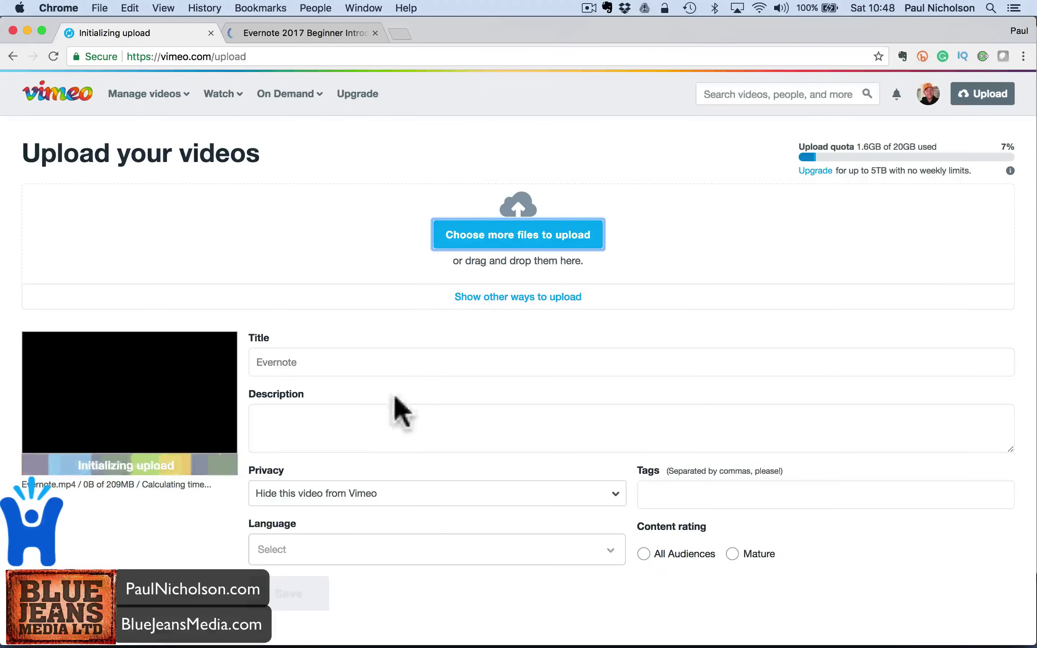
- Title the uploading video "Evernote 2017 Beginner Introduction Tutorial"
click(380, 362)
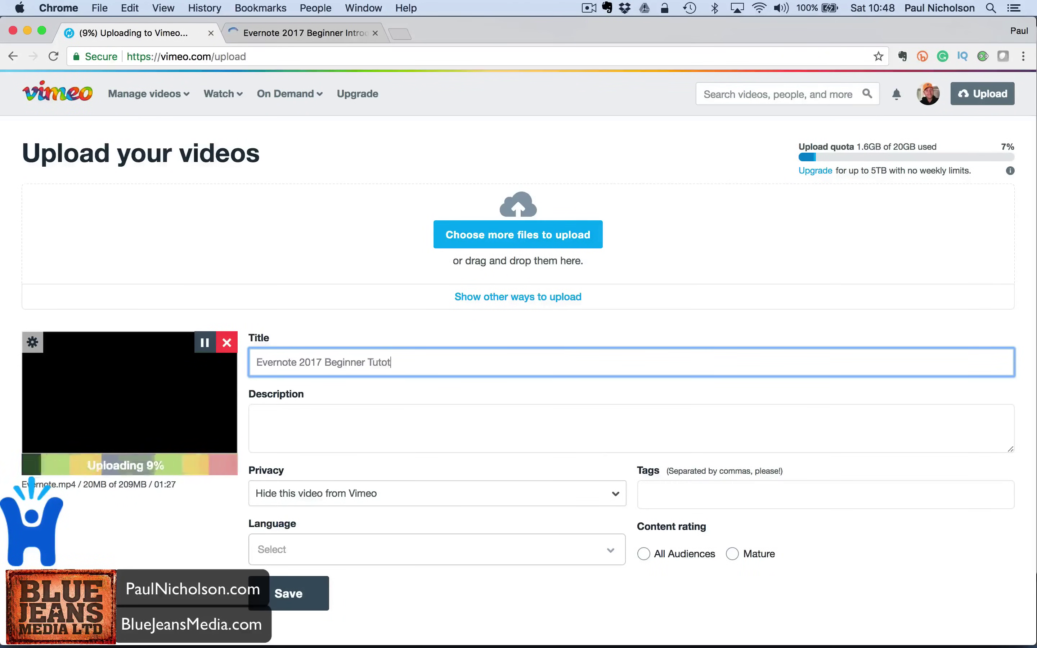
key(BackSpace)
text(rial)
click(367, 362)
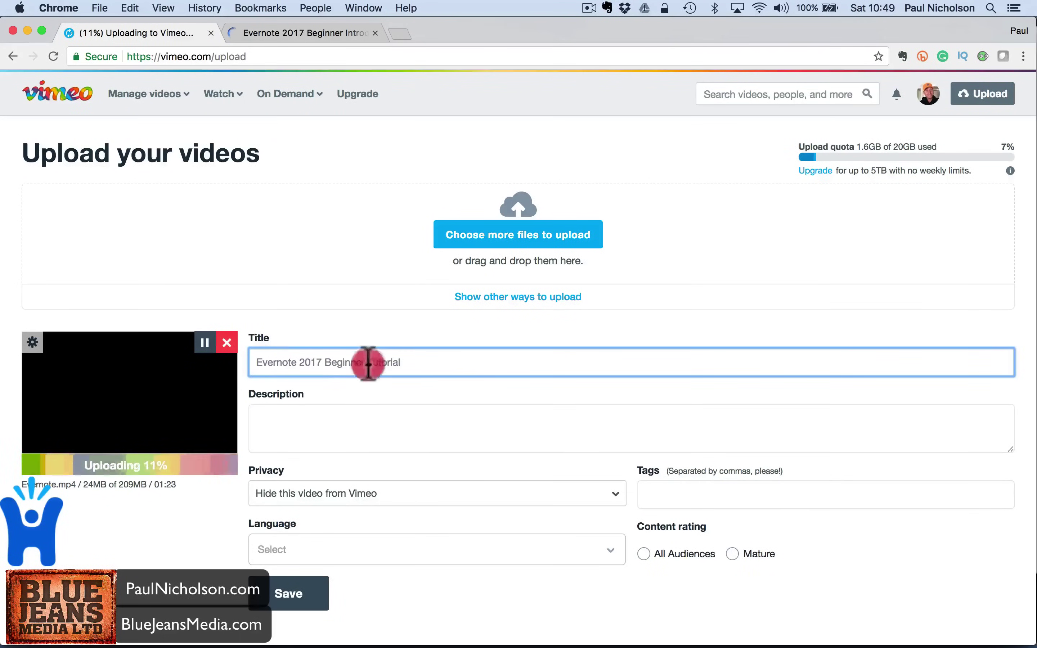
text(Introduction)
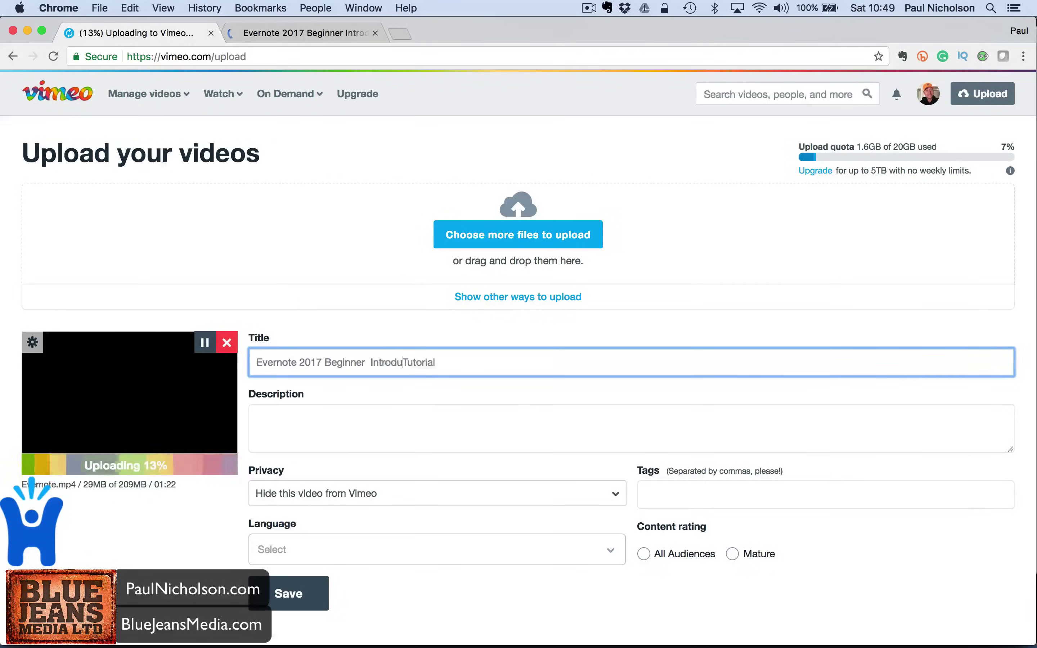
- Fill in the video's description with a copy of its title, "Evernote 2017 Beginner Introduction Tutorial"
click(346, 441)
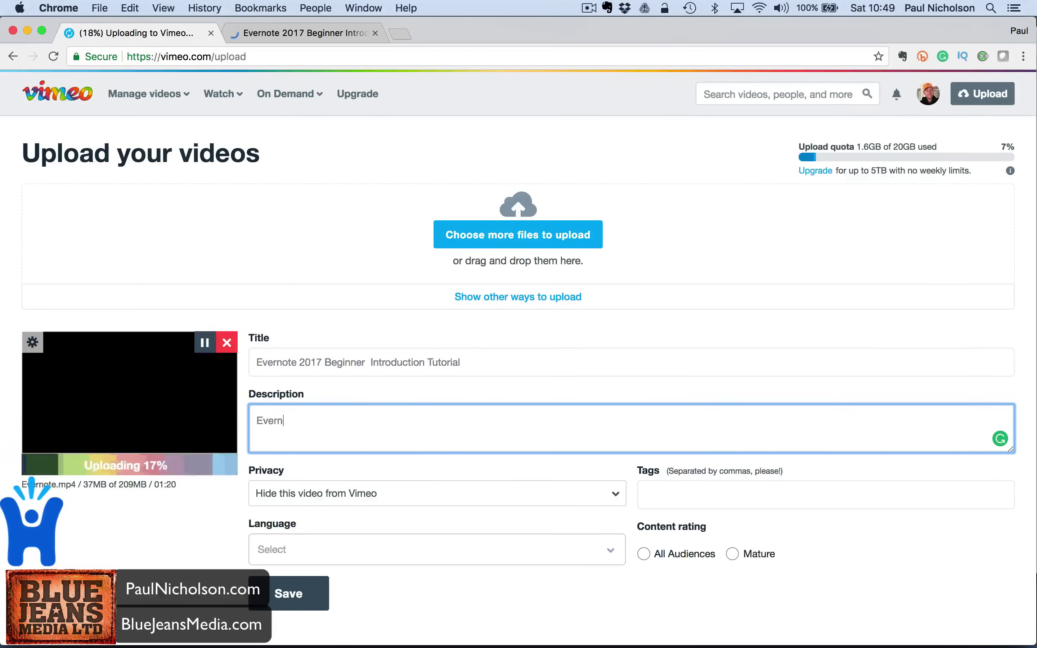
text(Evernote)
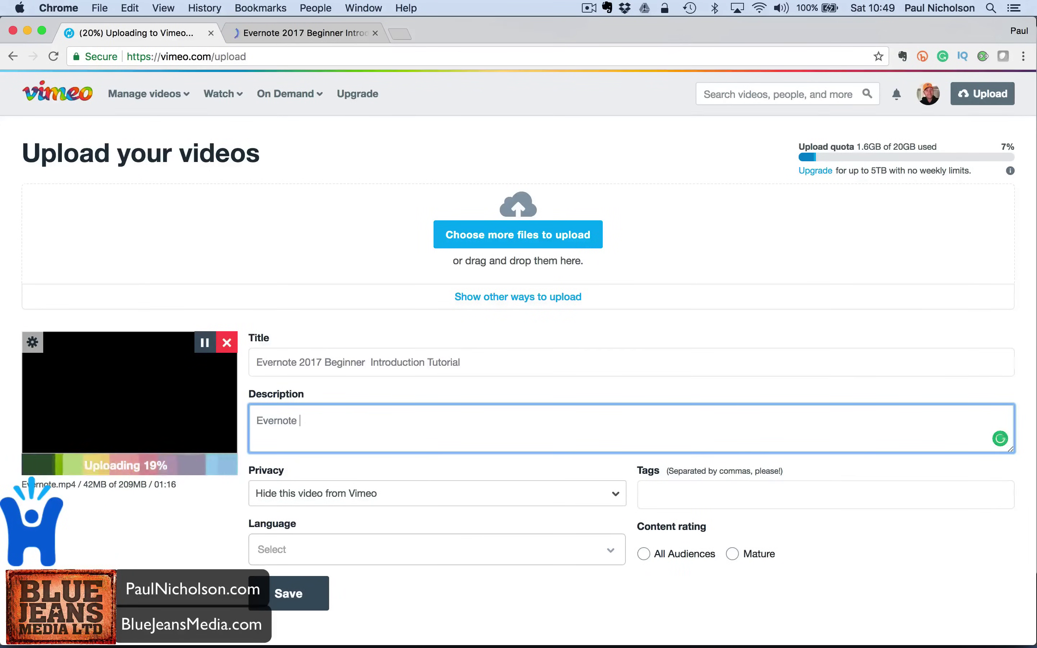
triple_click(384, 364)
key(super+c)
triple_click(357, 412)
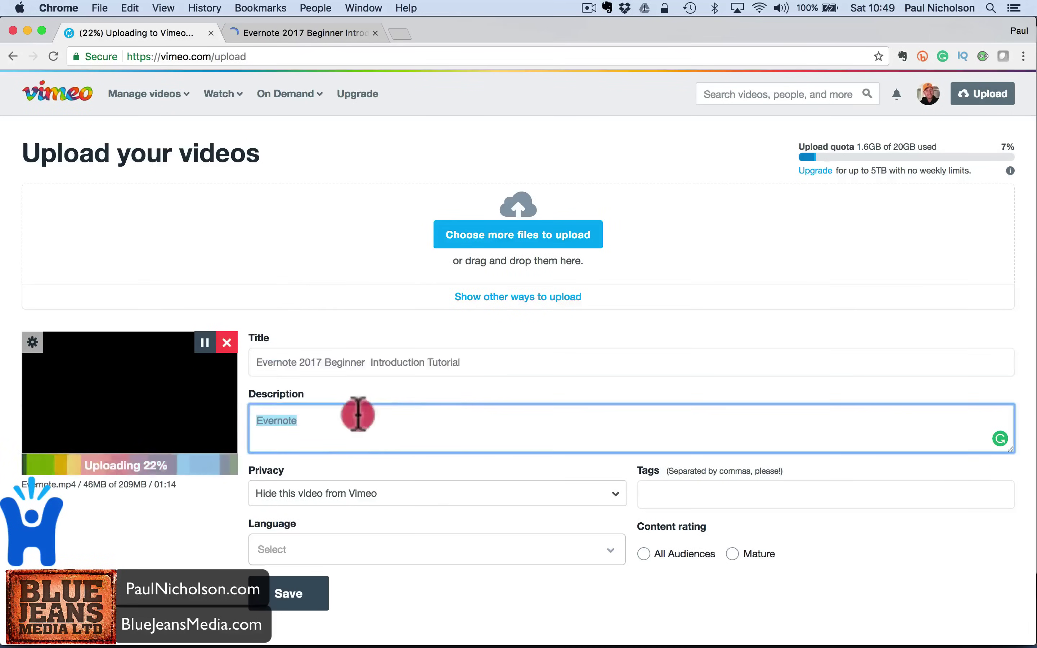
key(super+v)
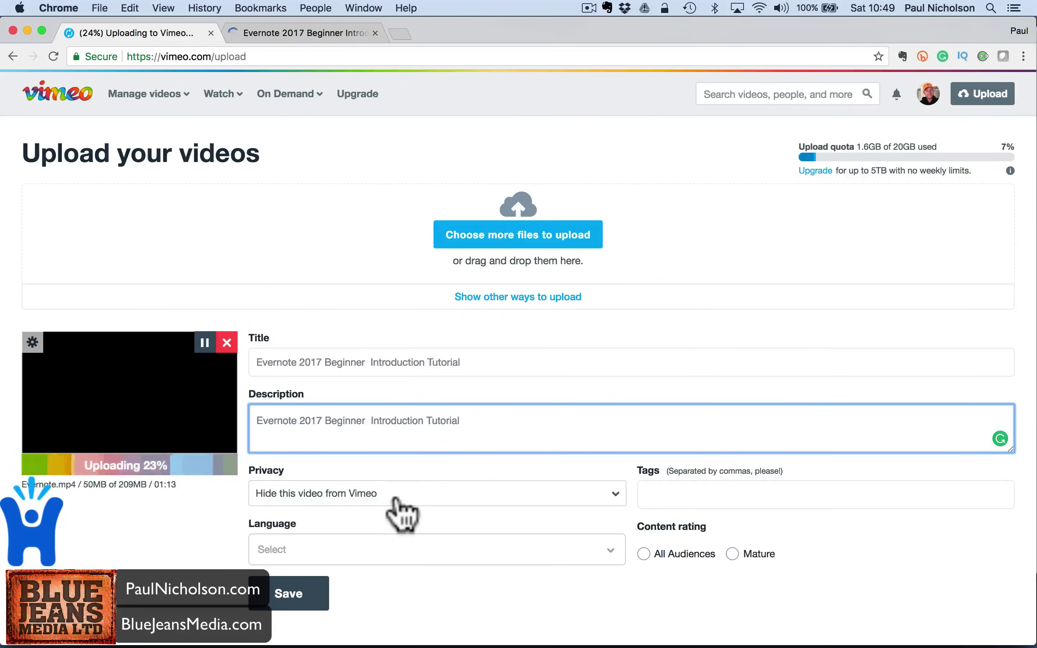
- Set the video's privacy to "Only I can see this video" and add the tags "evernote, evernote tutorial"
click(396, 499)
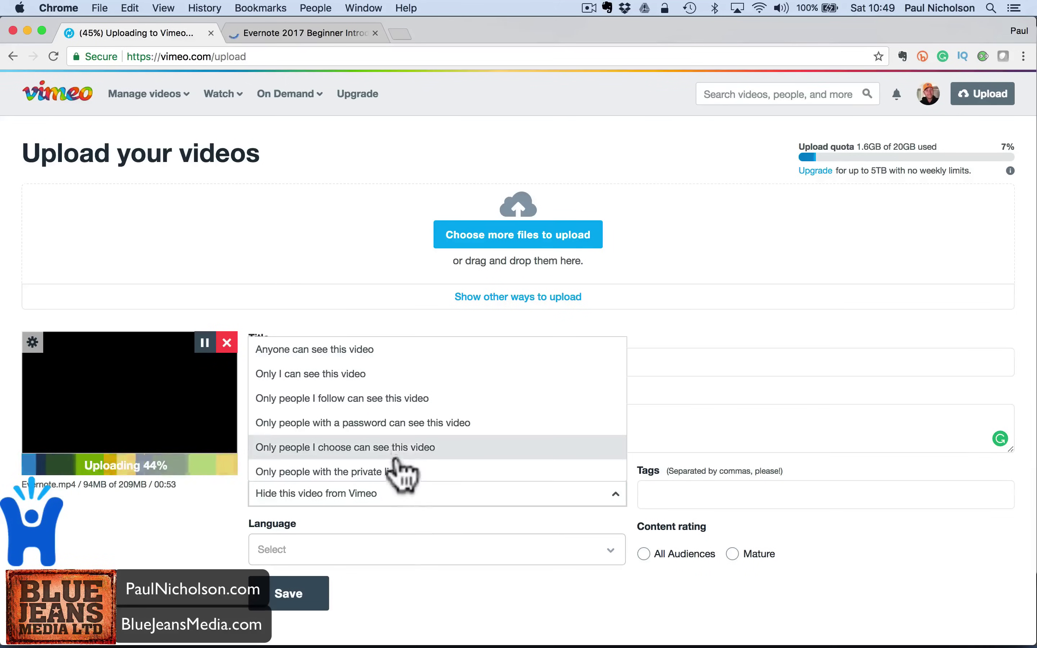
click(394, 379)
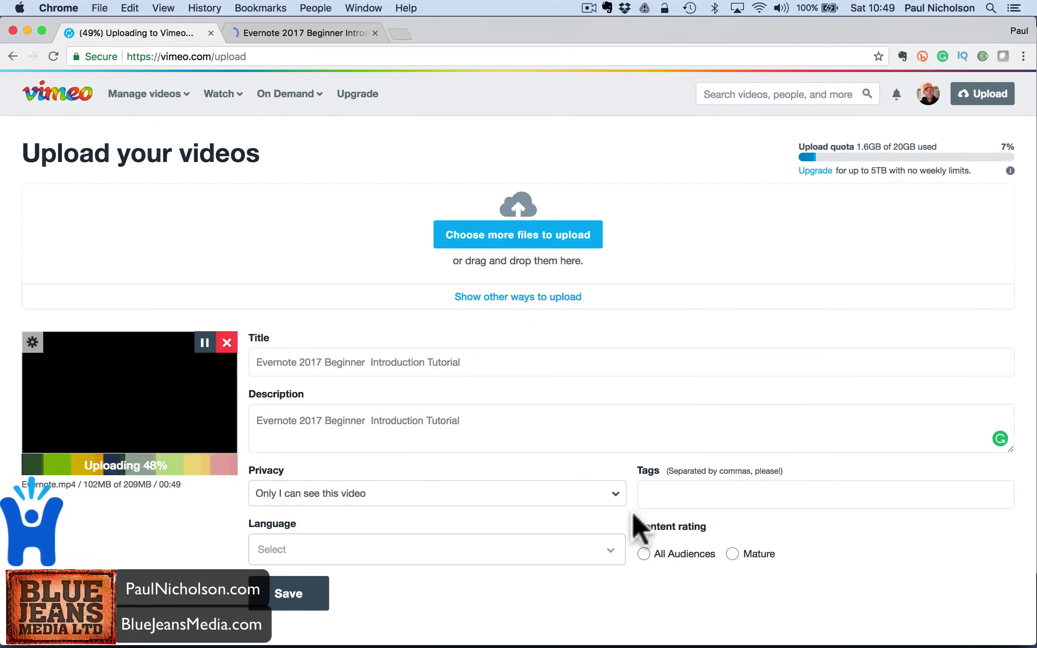
click(674, 493)
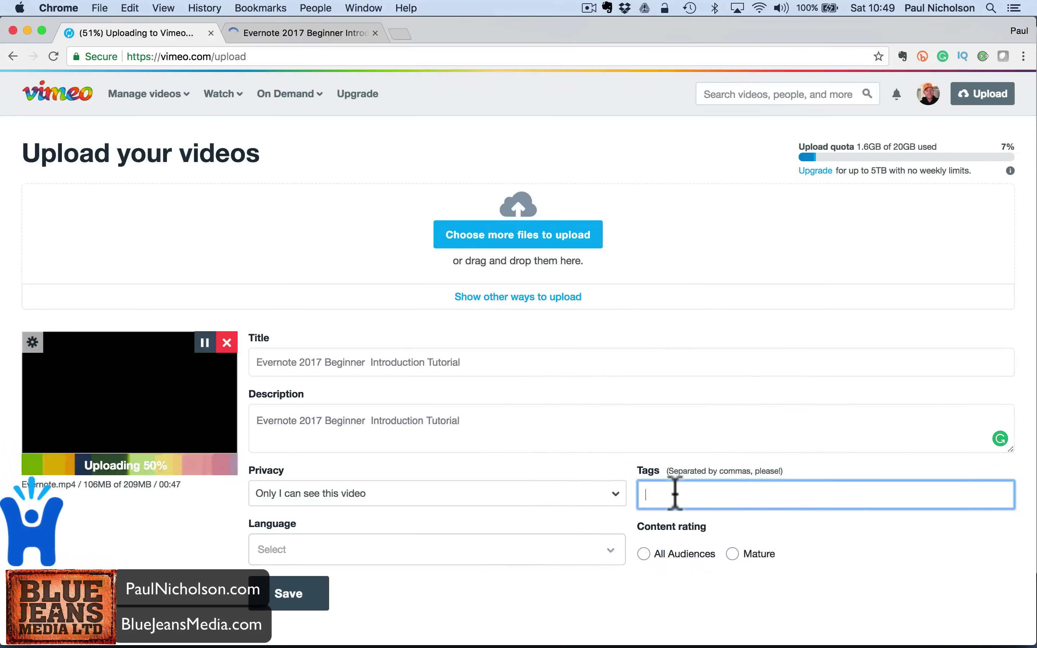
text(evernote,)
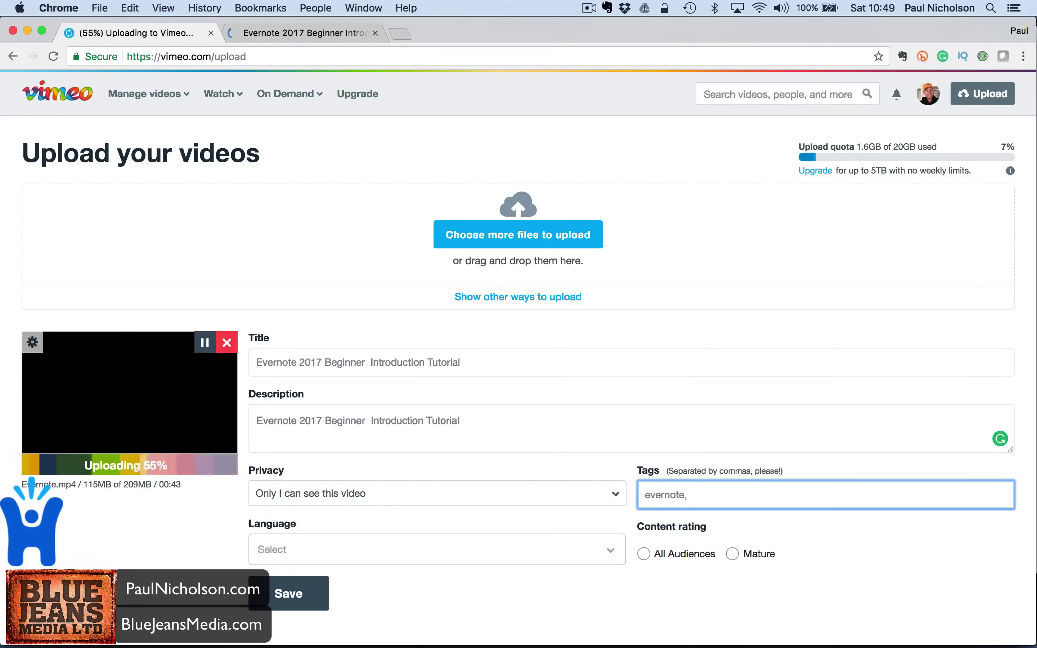
text( ev)
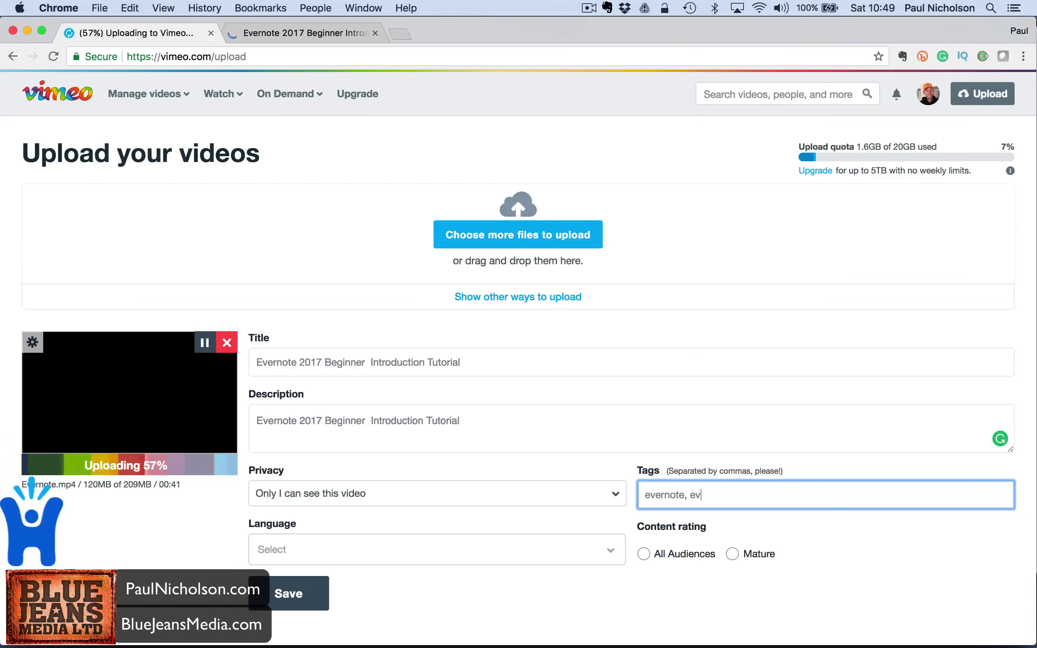
text(ernote tut)
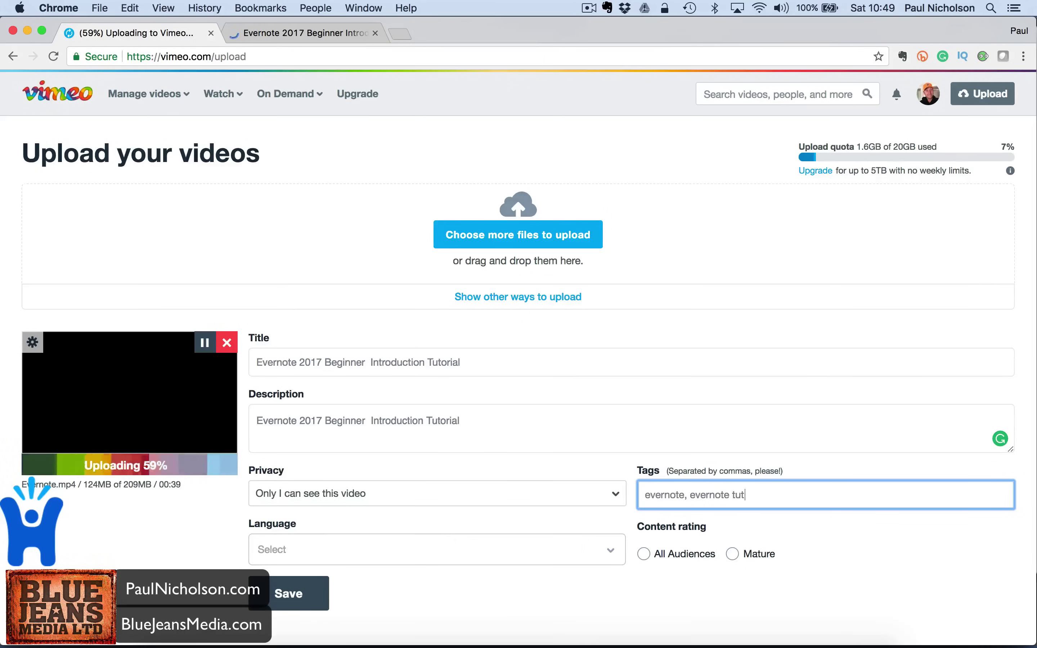
text(orial)
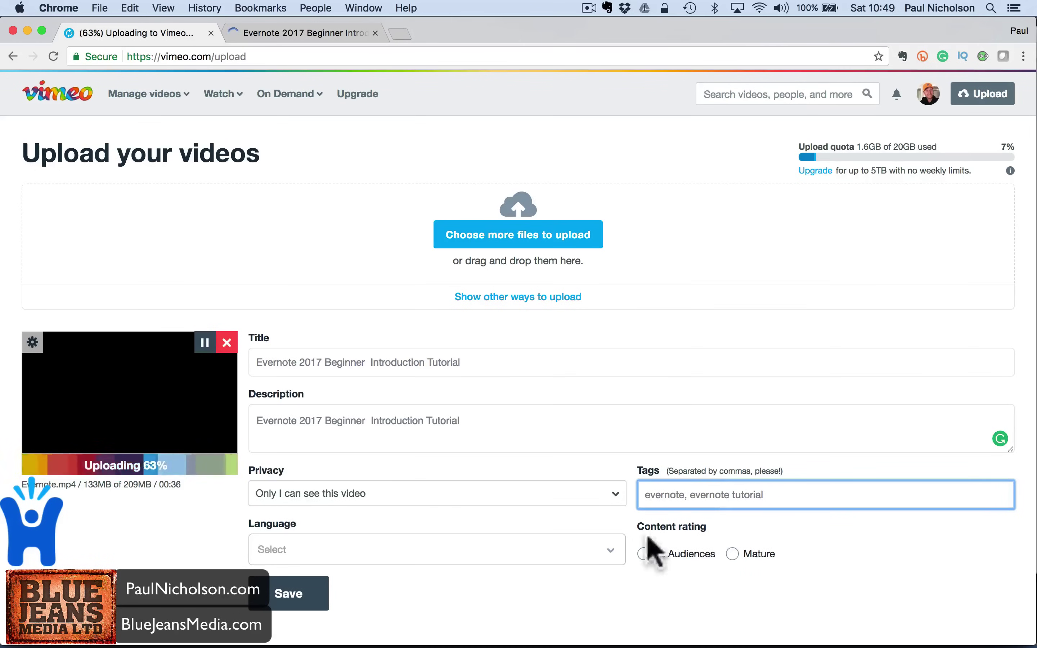
- Set the content rating to All Audiences and the language to English (United Kingdom), and save the video details
click(643, 554)
click(541, 557)
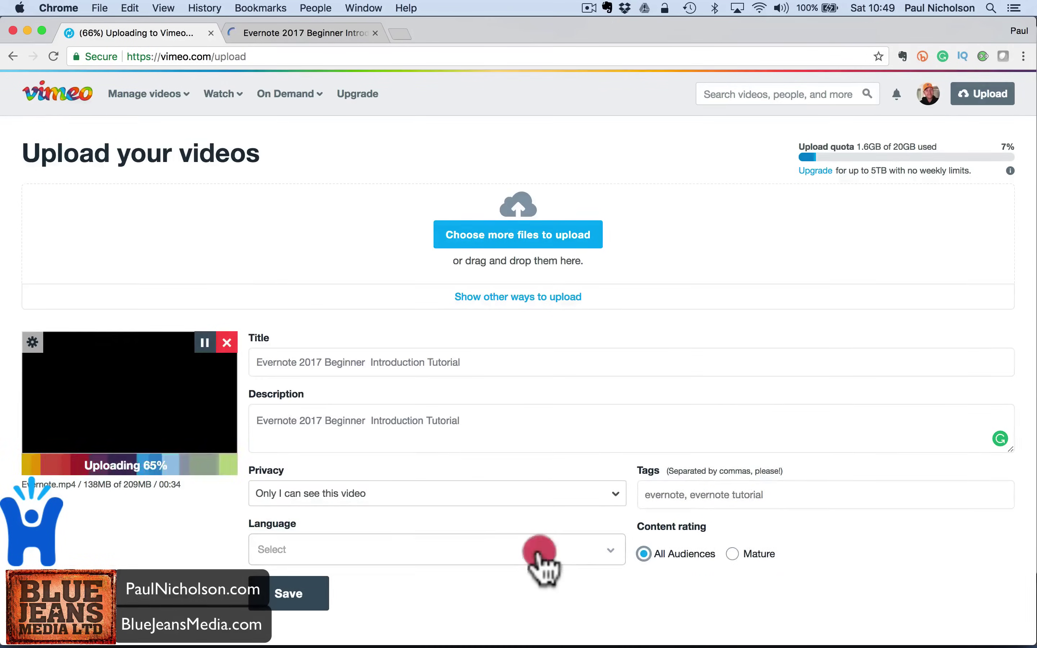
scroll(536, 558, down, 10)
scroll(544, 569, down, 15)
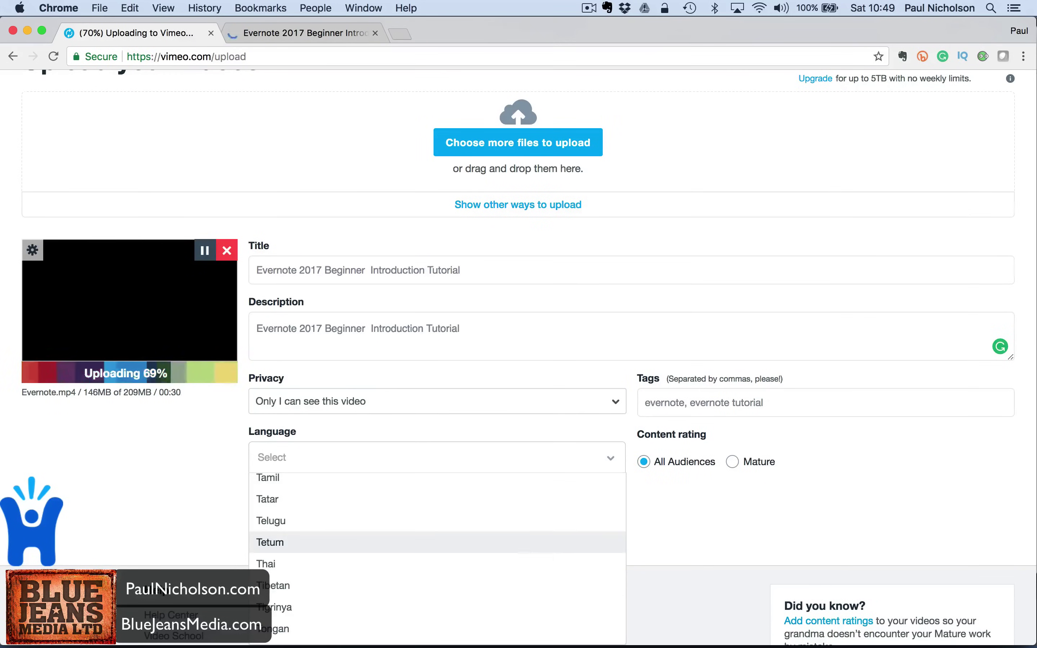
text(eng)
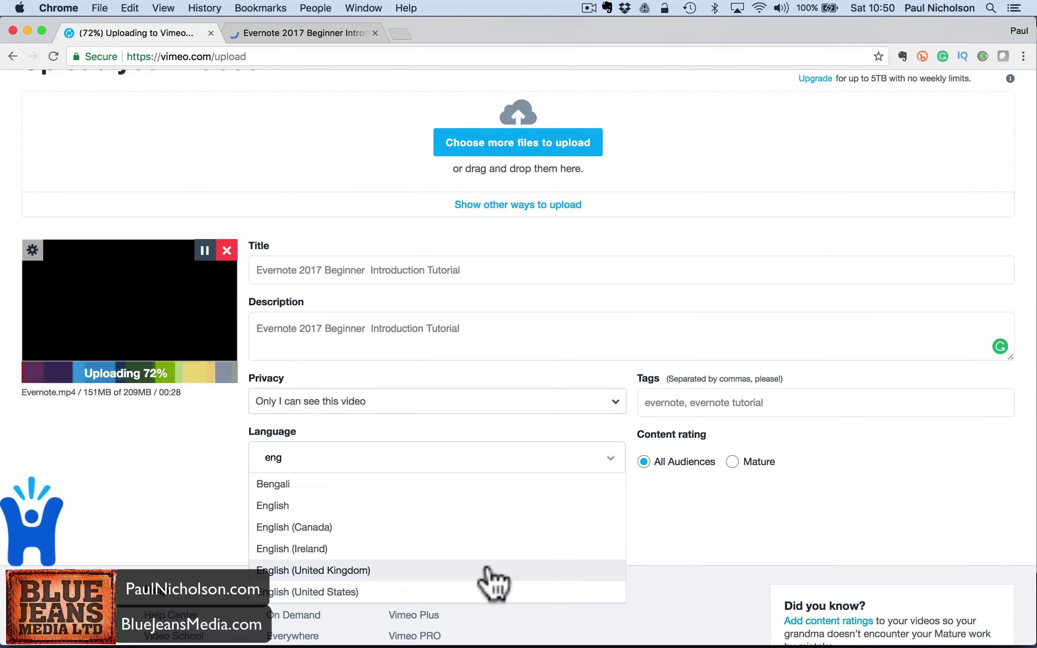
click(490, 568)
click(284, 508)
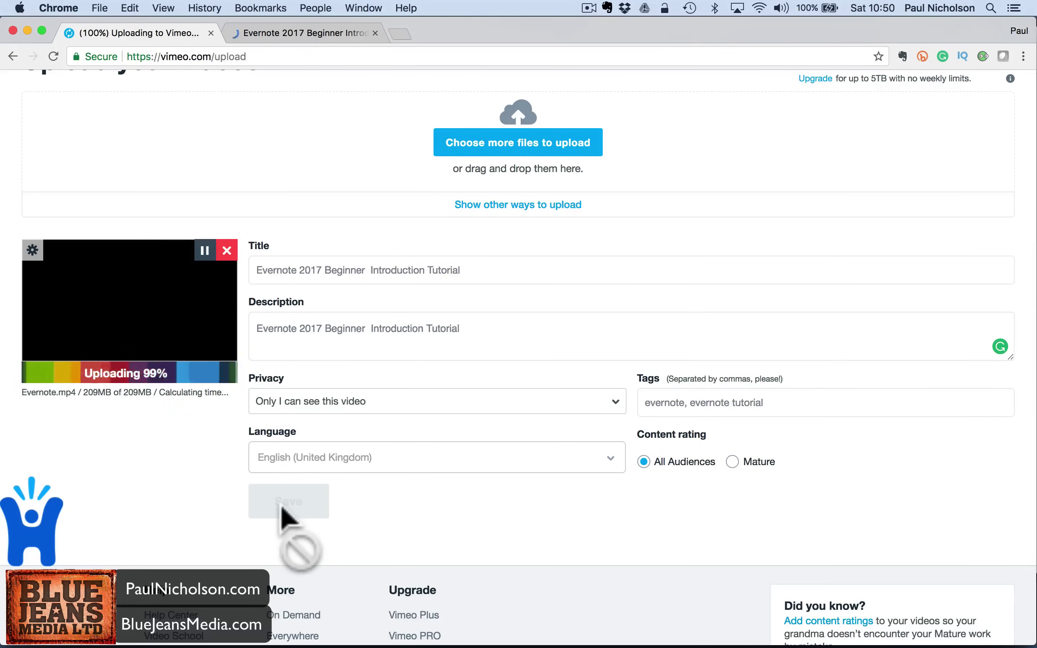
- Open the uploaded video's settings and upload the "...CONTENT CrEATED FOR YOU (3).png" image from Downloads as its custom thumbnail
click(410, 495)
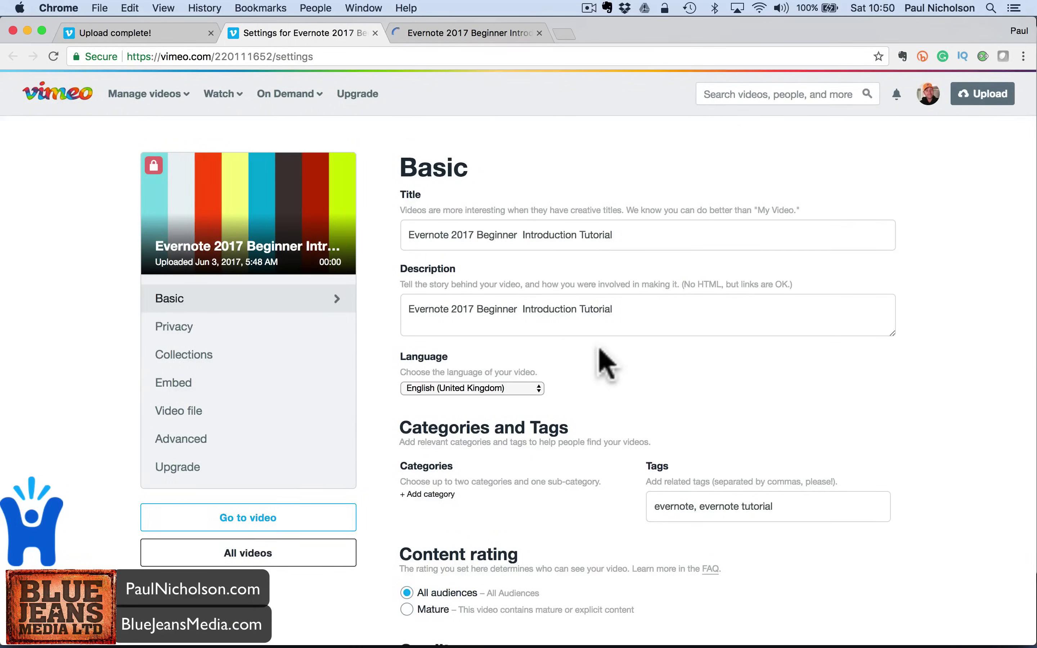
scroll(602, 360, down, 5)
scroll(602, 360, down, 4)
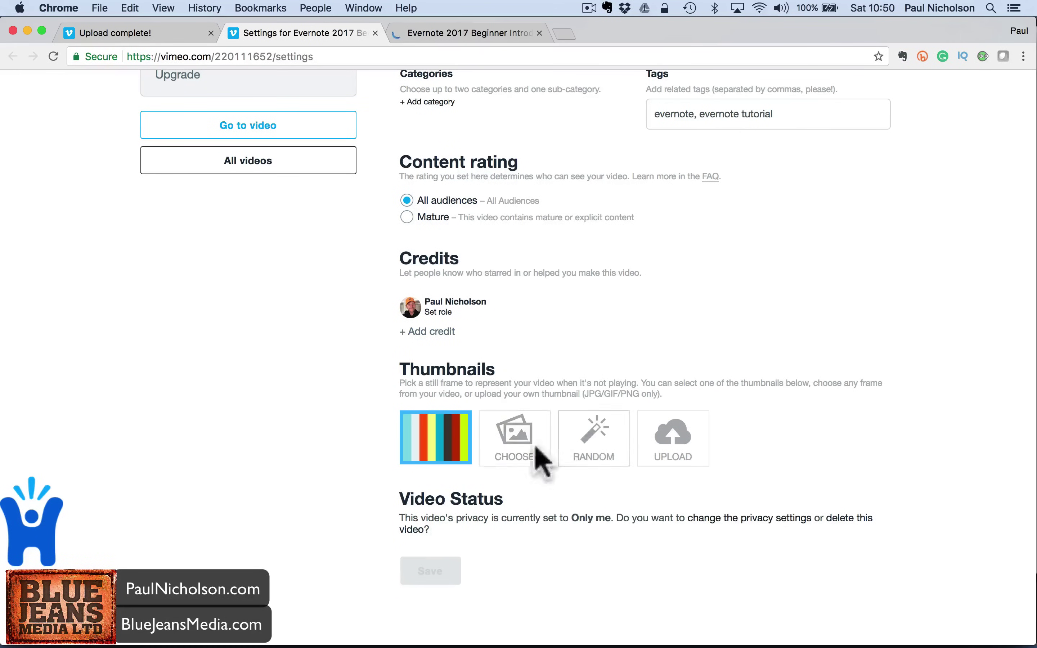
click(661, 448)
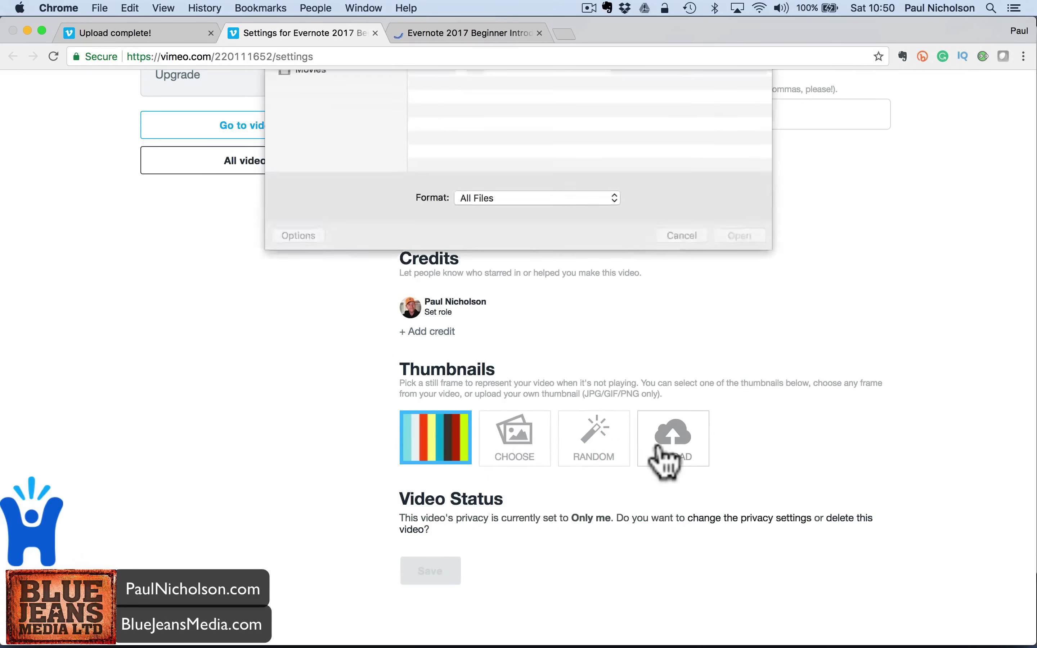
scroll(375, 191, down, 10)
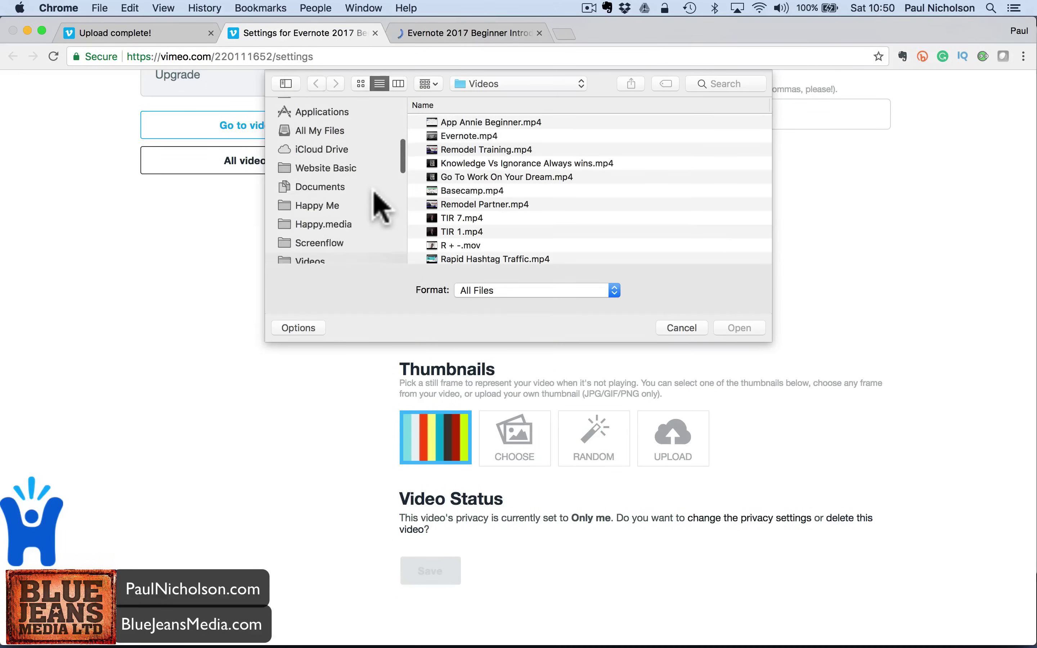
scroll(343, 253, down, 4)
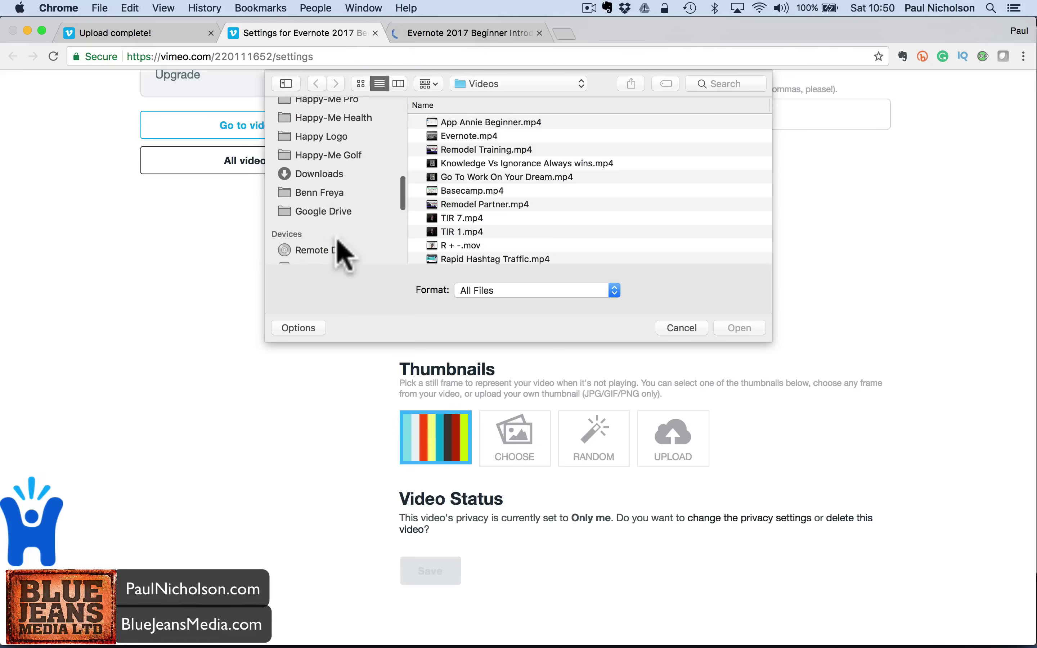
click(340, 174)
scroll(469, 214, down, 3)
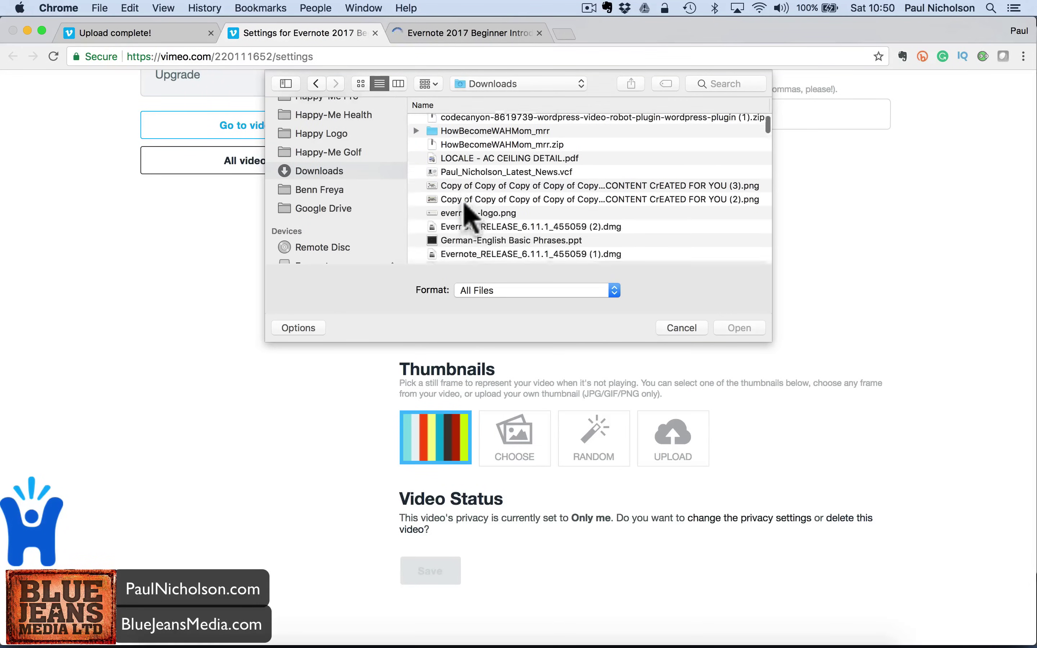
double_click(488, 189)
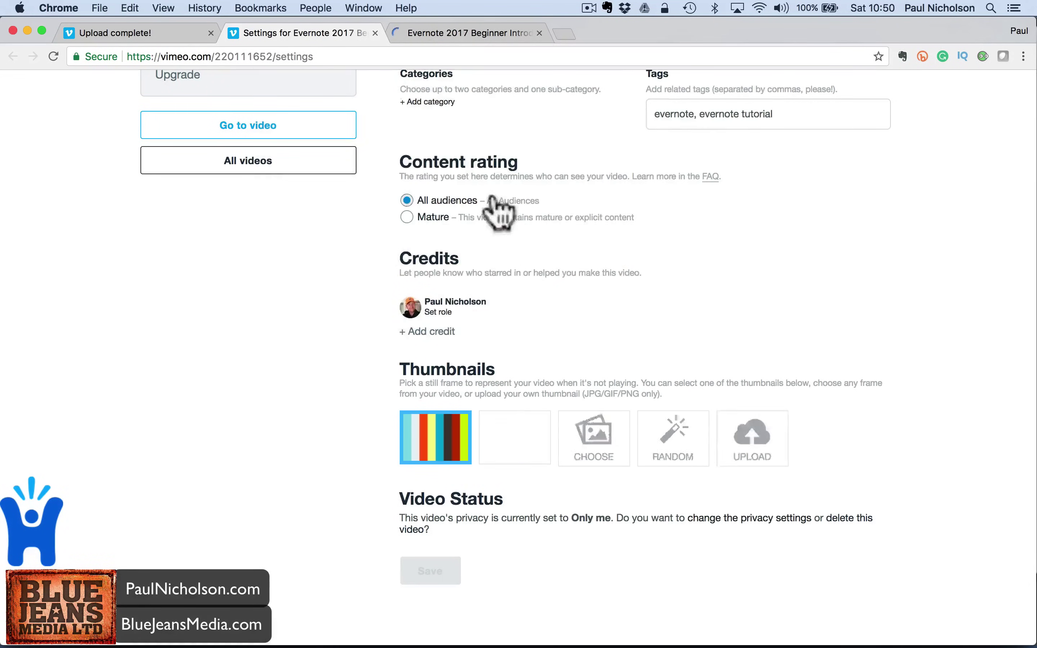
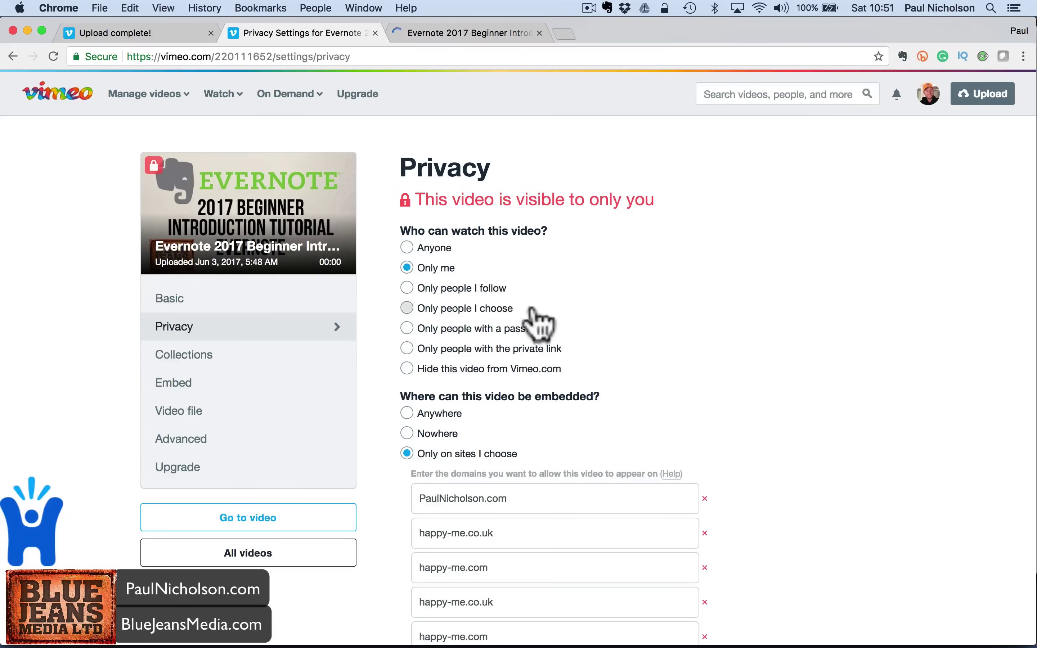
- Remove every domain except the first from the list of sites allowed to embed the video
scroll(592, 330, down, 6)
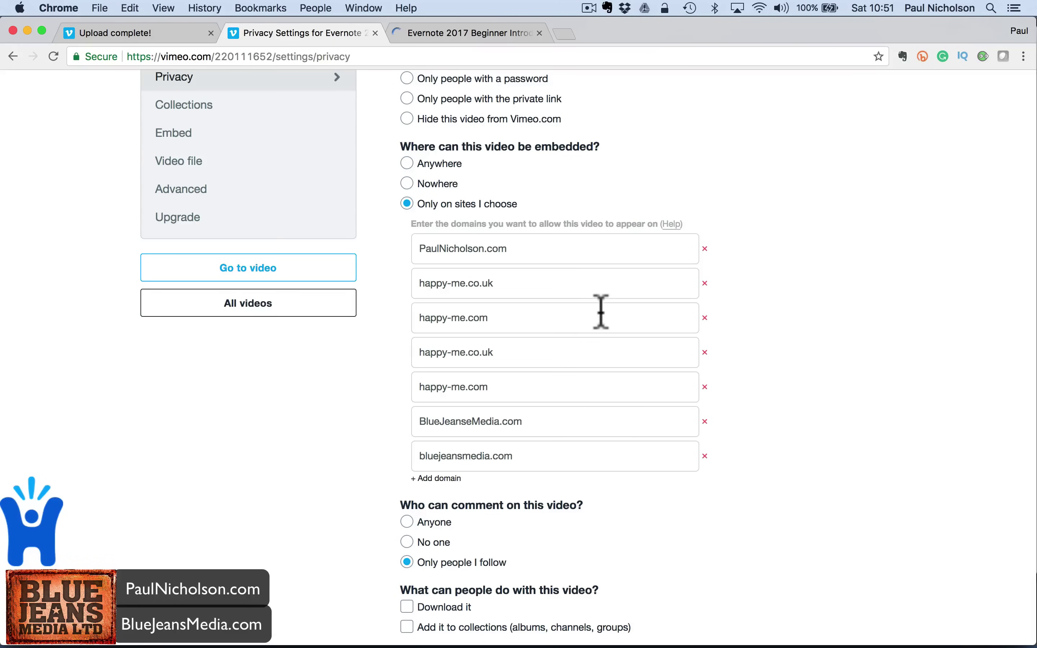
click(706, 284)
click(705, 283)
click(705, 284)
click(705, 283)
click(705, 283)
click(705, 283)
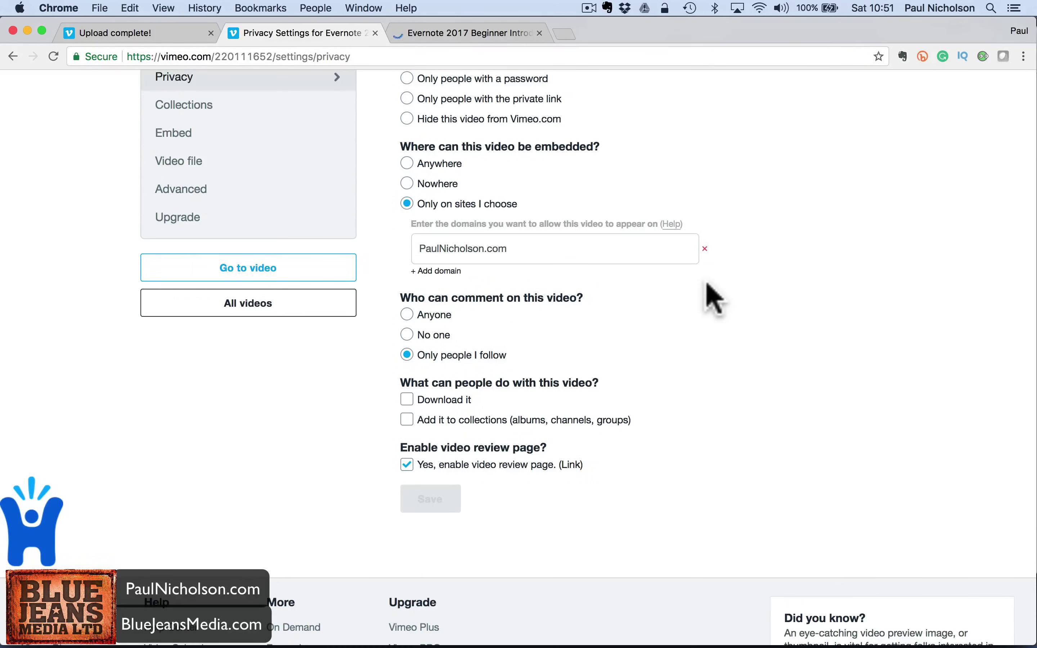
- Add yourdomain.com to the domains allowed to embed the video, with commenting set to "Only people I follow"
click(433, 272)
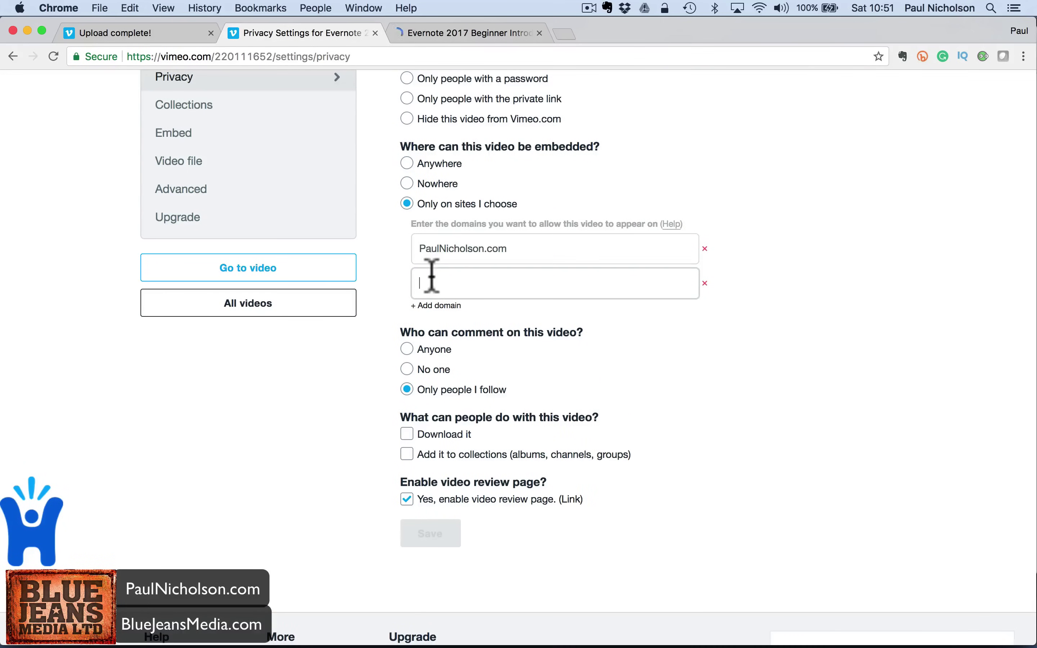
text(yourdome)
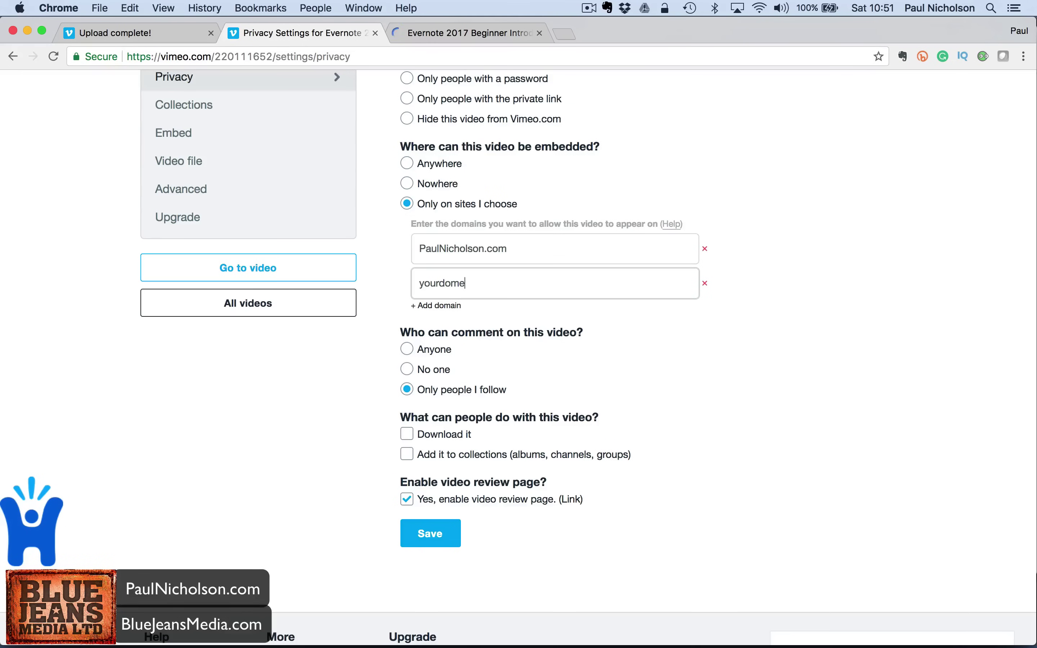
click(686, 371)
click(460, 400)
click(461, 391)
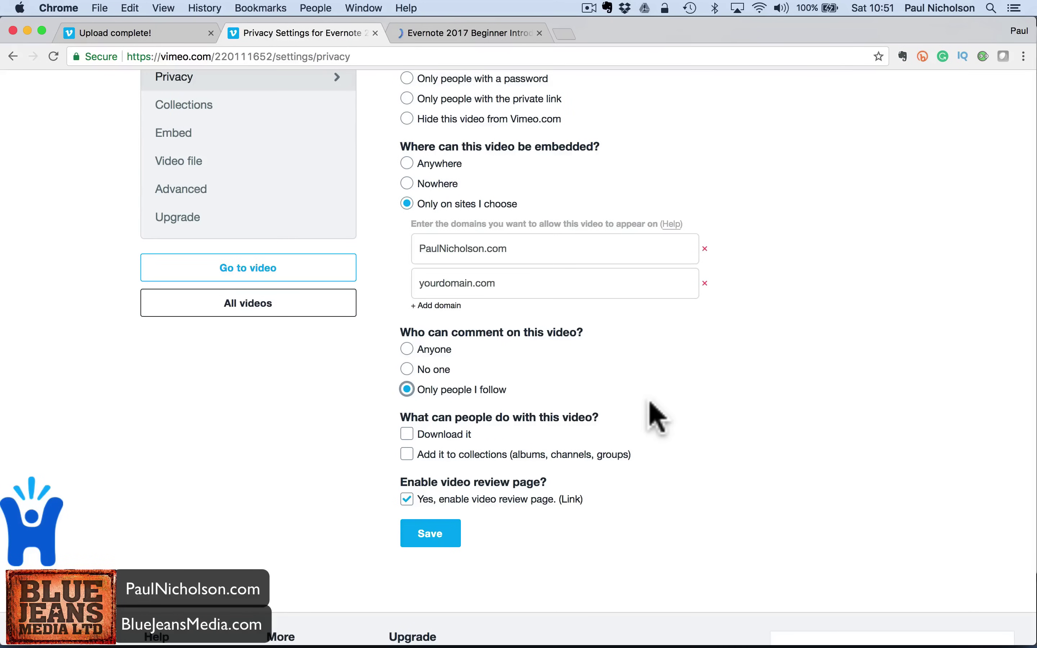
- Clear the allowed domains, restrict embedding to bluejeansmedia.com only, and save the privacy settings with the video review page switched off
click(705, 249)
click(705, 250)
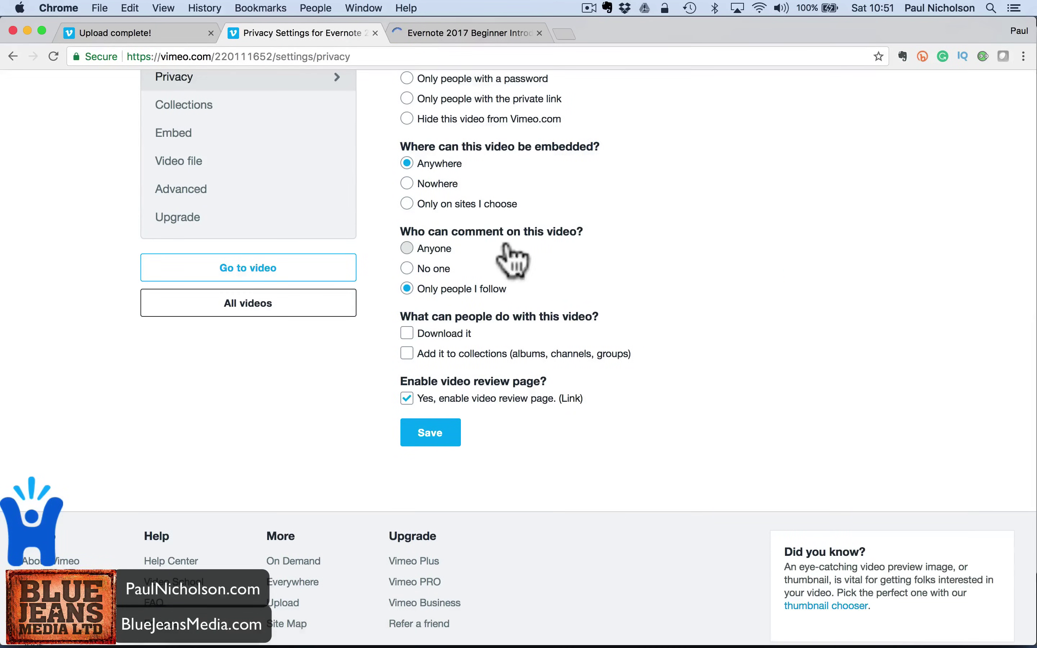
click(502, 204)
click(483, 250)
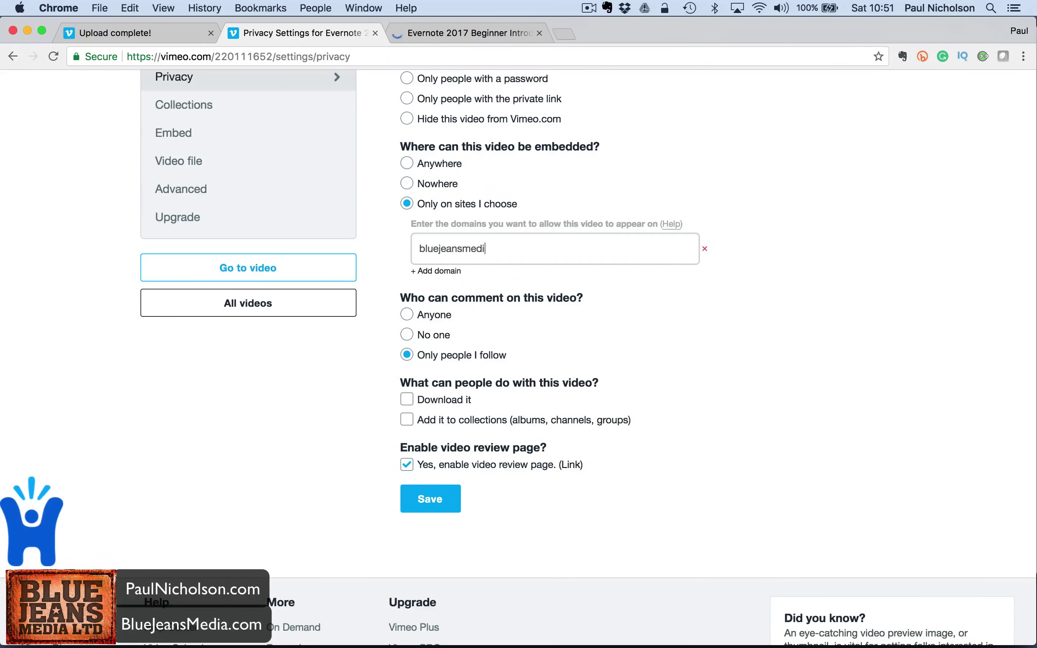
click(669, 343)
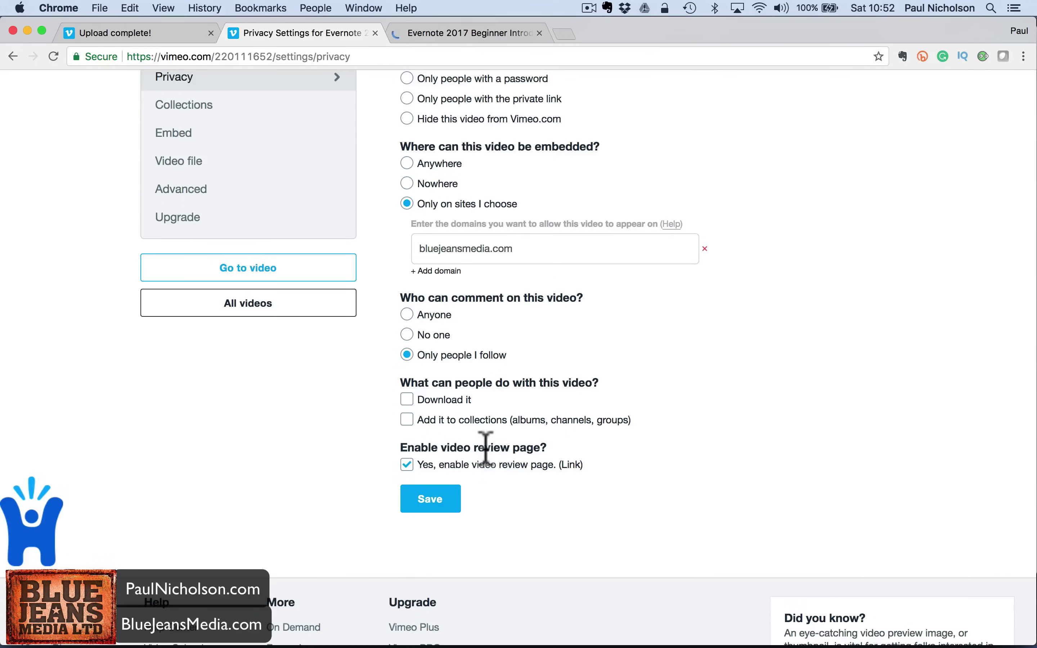
click(414, 465)
click(431, 495)
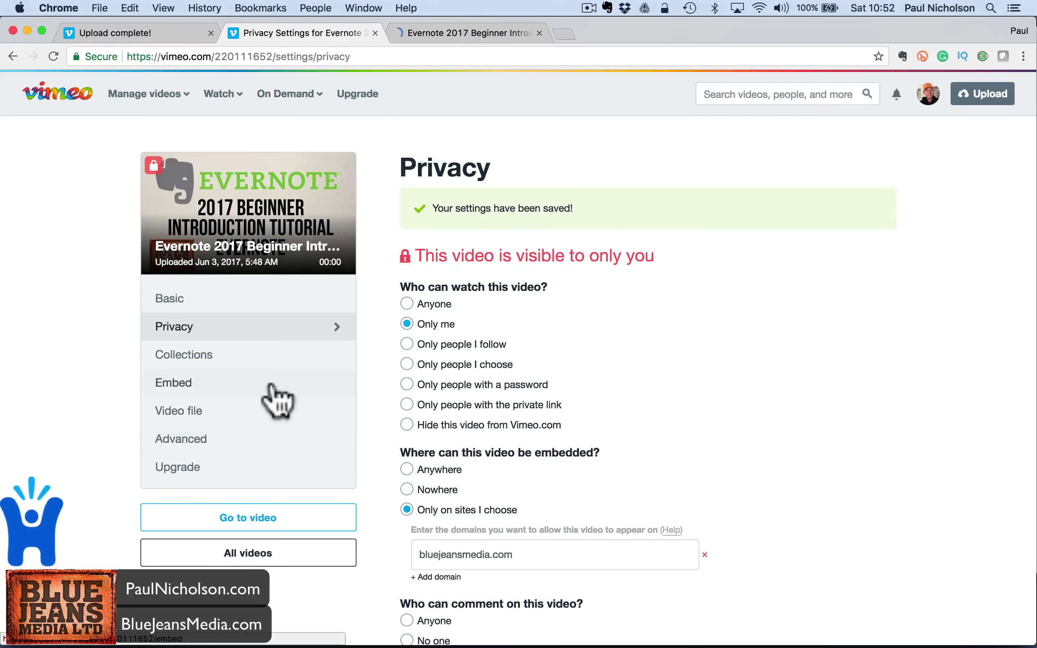
- Look at the video's collections settings with the group creation option, and view the embed code in its embed settings
click(246, 362)
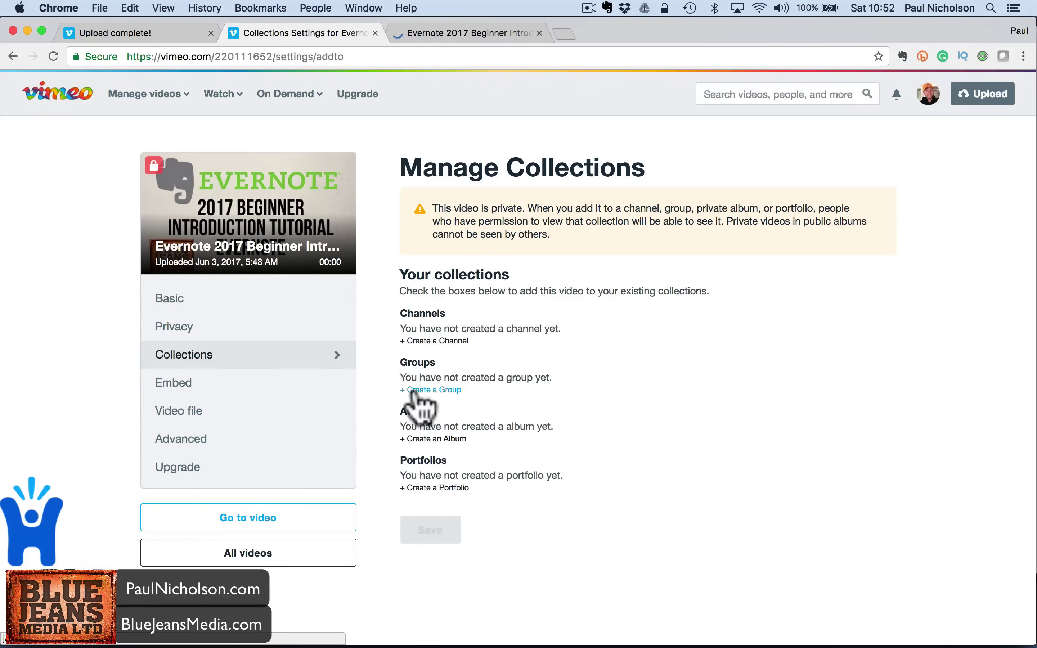
click(424, 390)
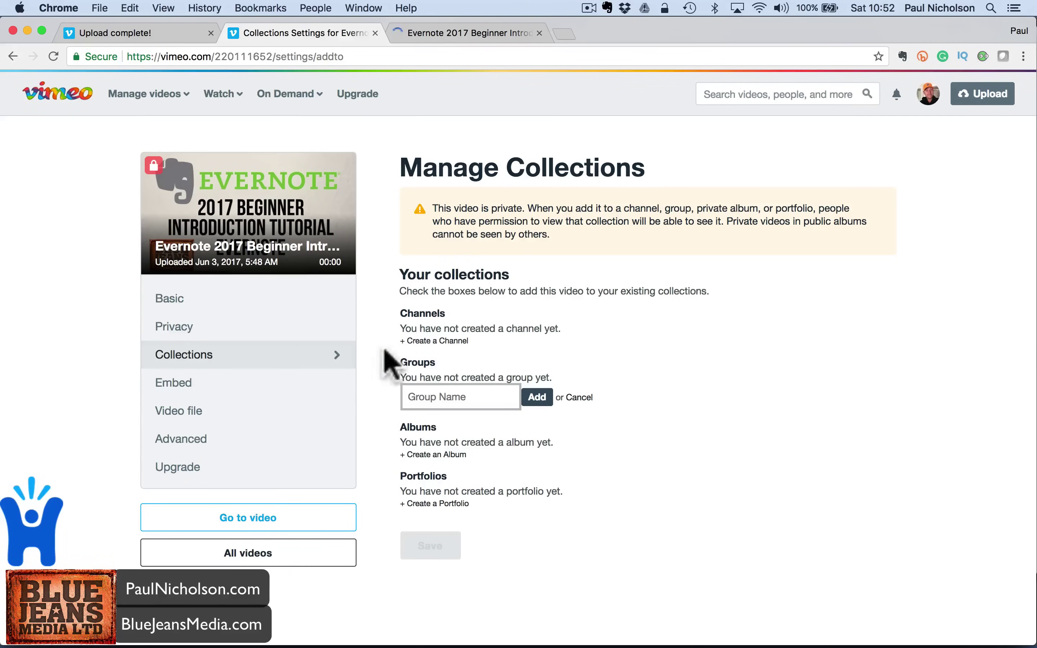
click(248, 382)
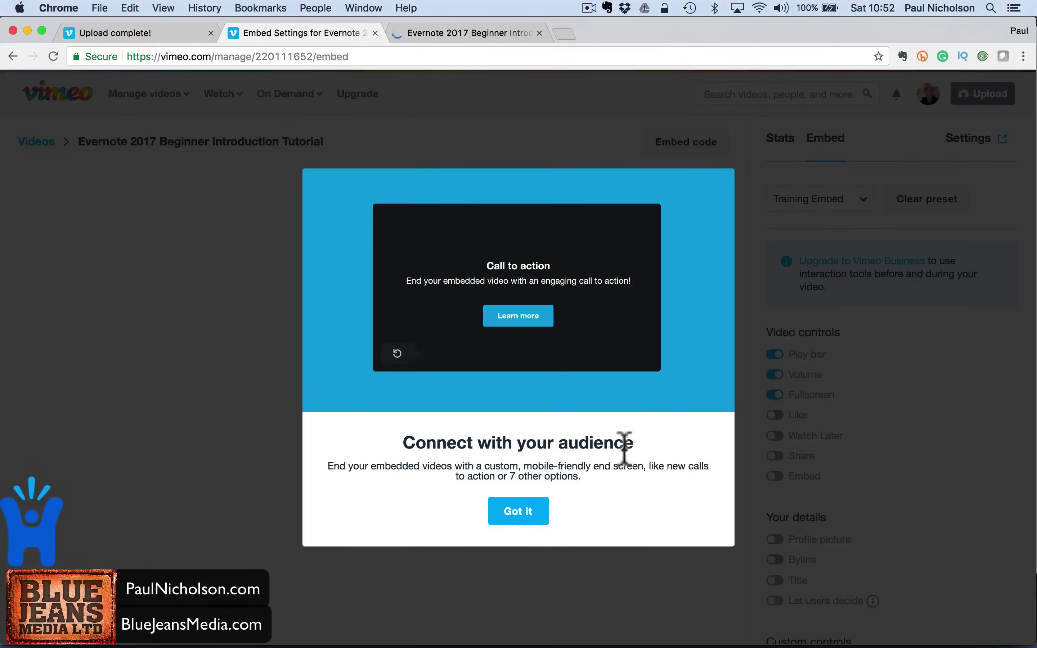
click(519, 511)
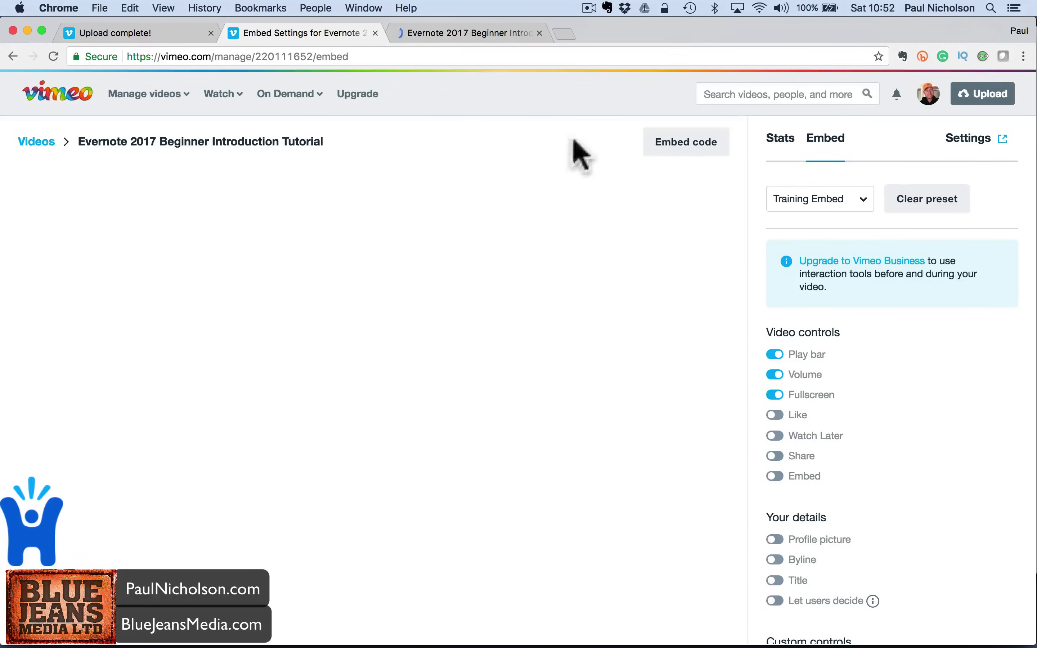
click(681, 142)
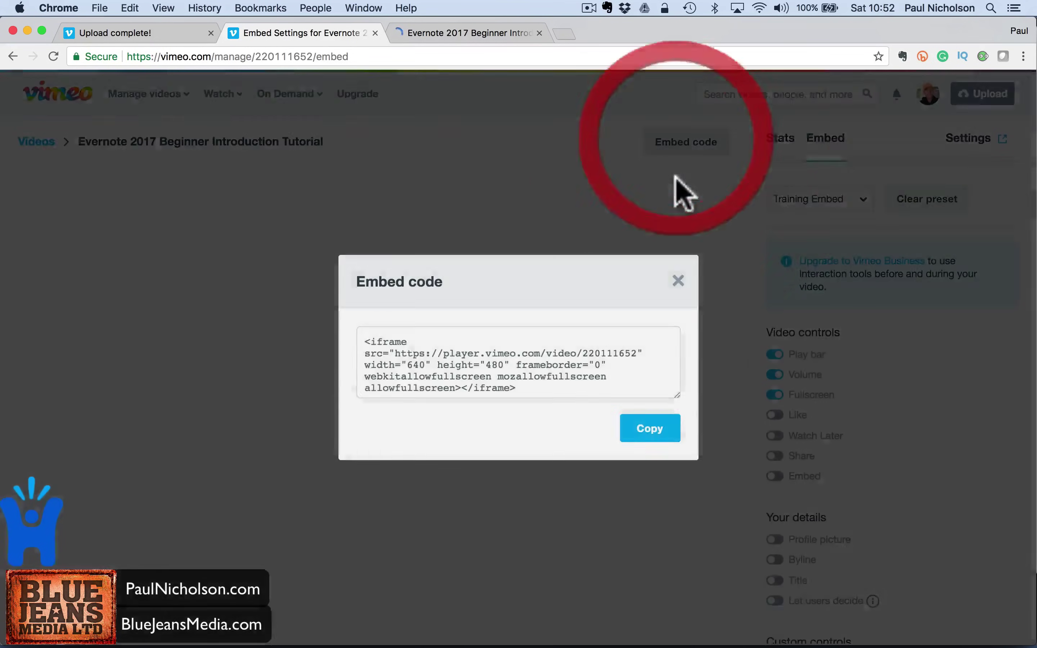
click(679, 281)
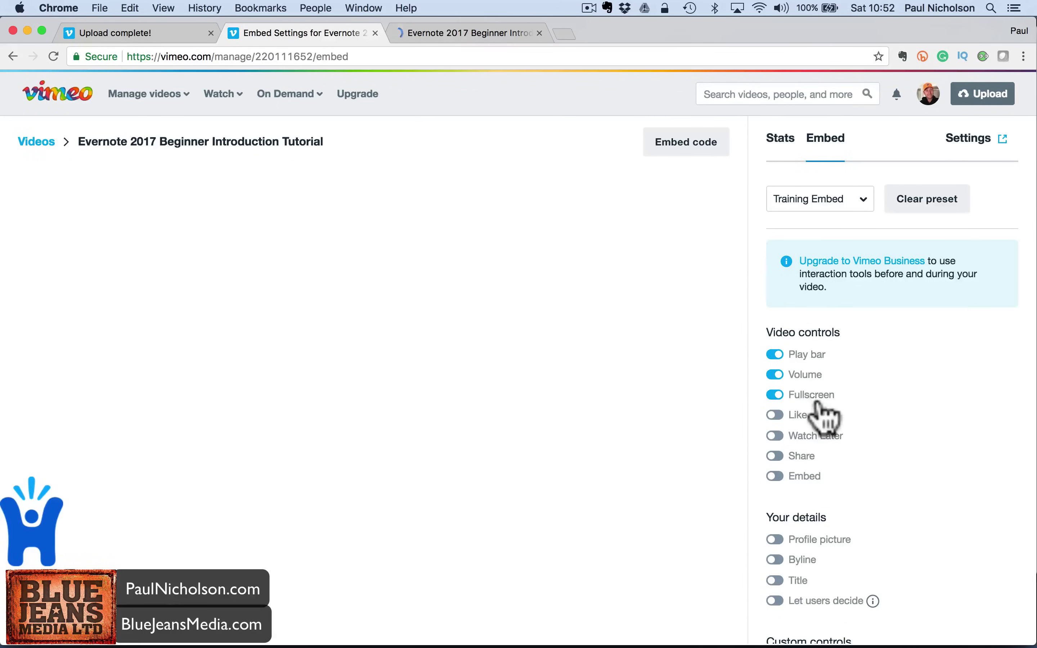
- Turn on linking for the custom player logo and enter the site owner's http website address as its link
scroll(845, 421, down, 5)
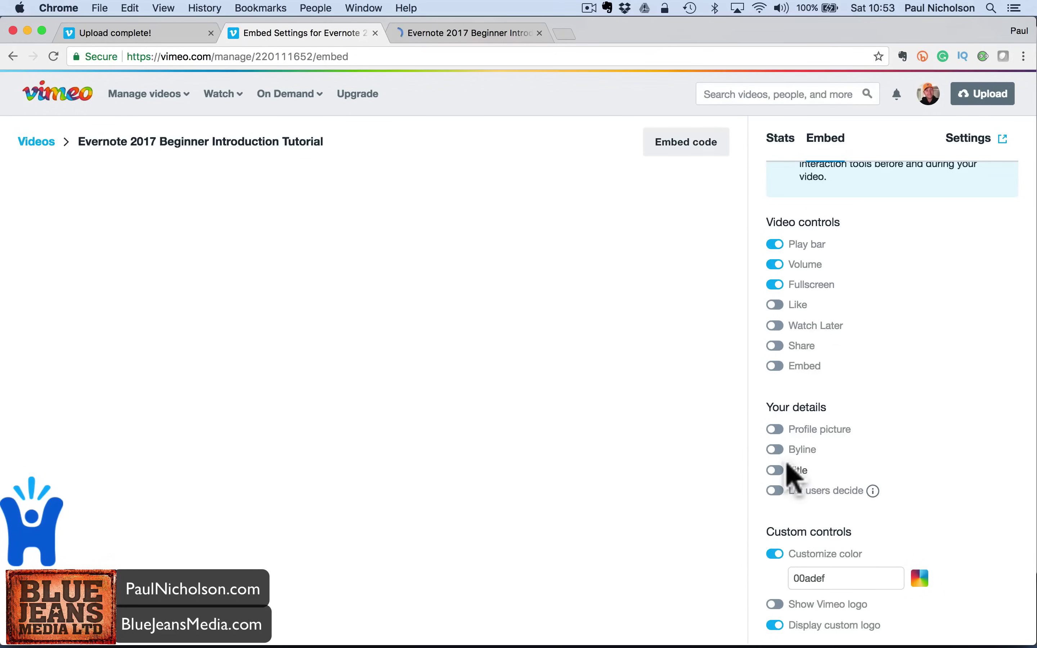
scroll(815, 496, down, 5)
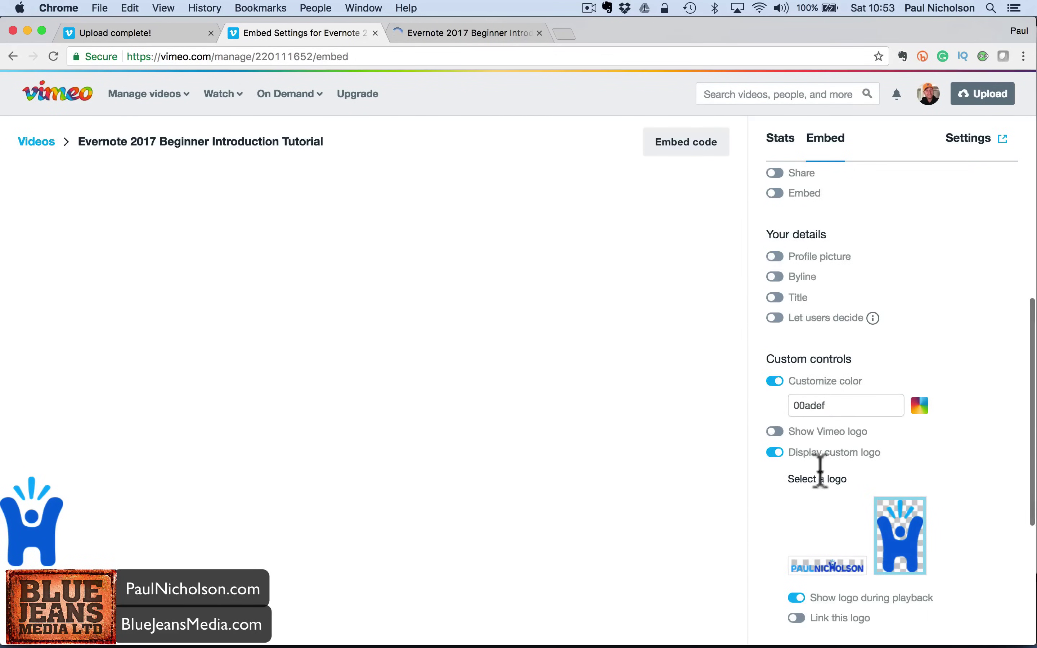
scroll(830, 408, down, 2)
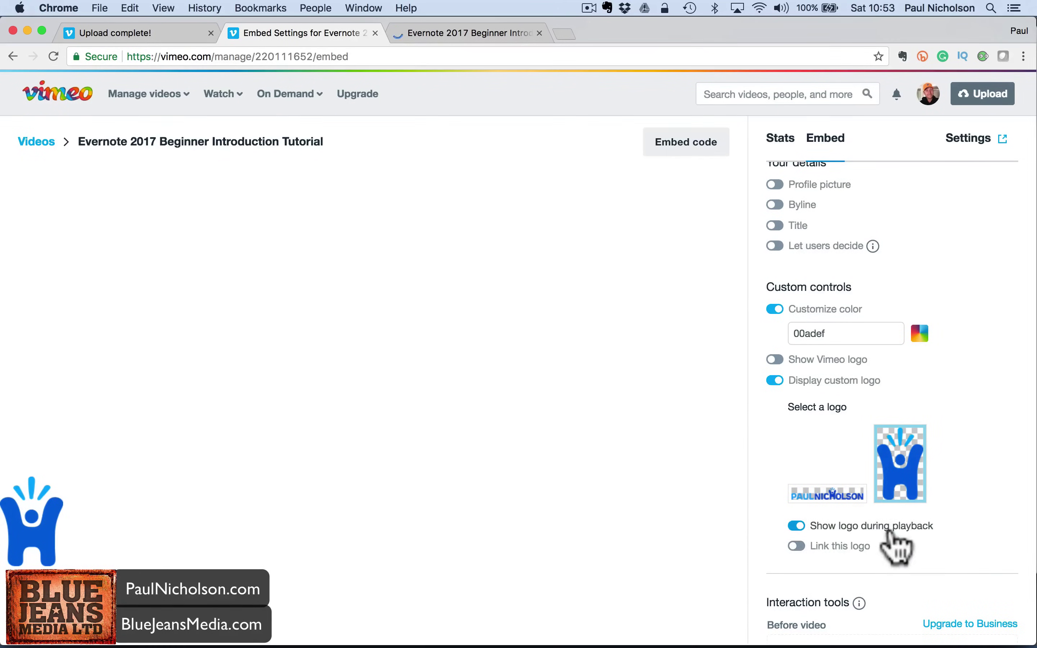
scroll(847, 553, down, 3)
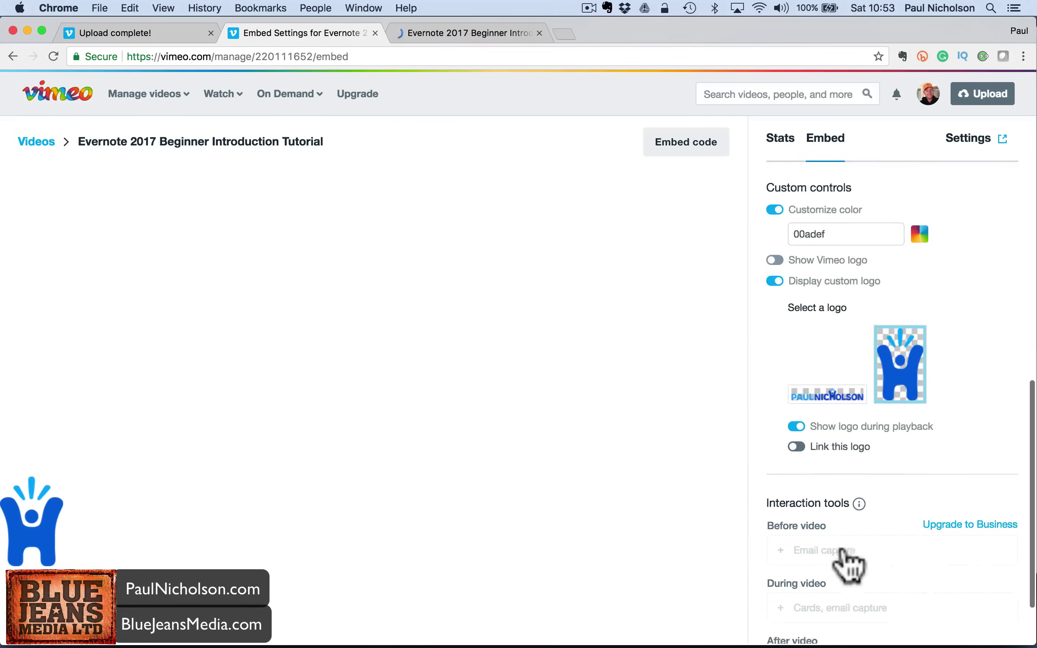
click(796, 430)
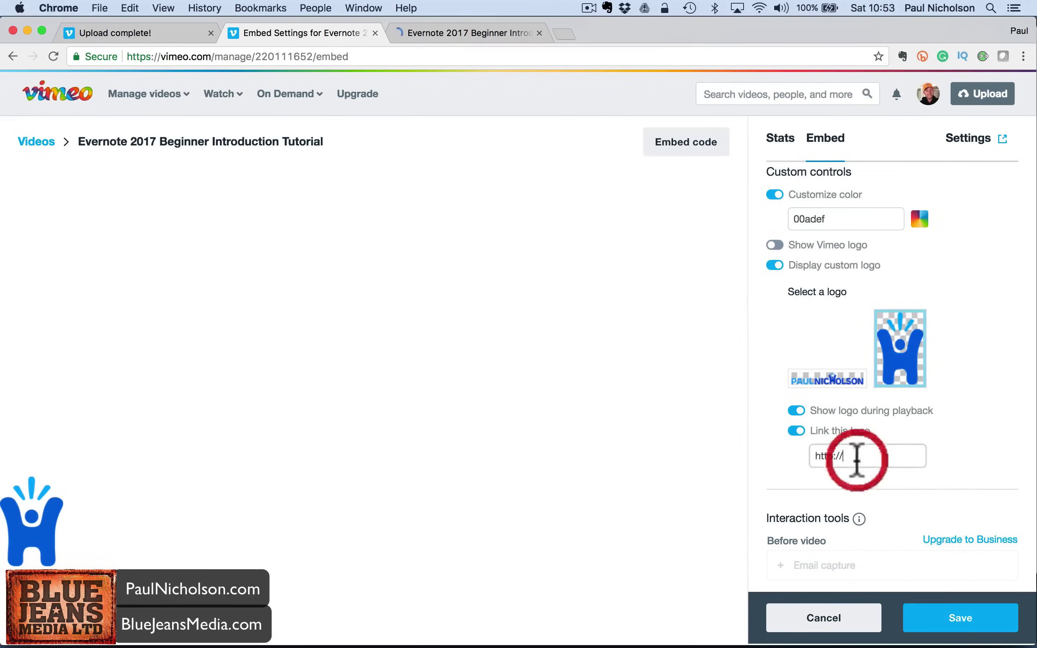
click(834, 457)
click(860, 455)
text(paulnichol)
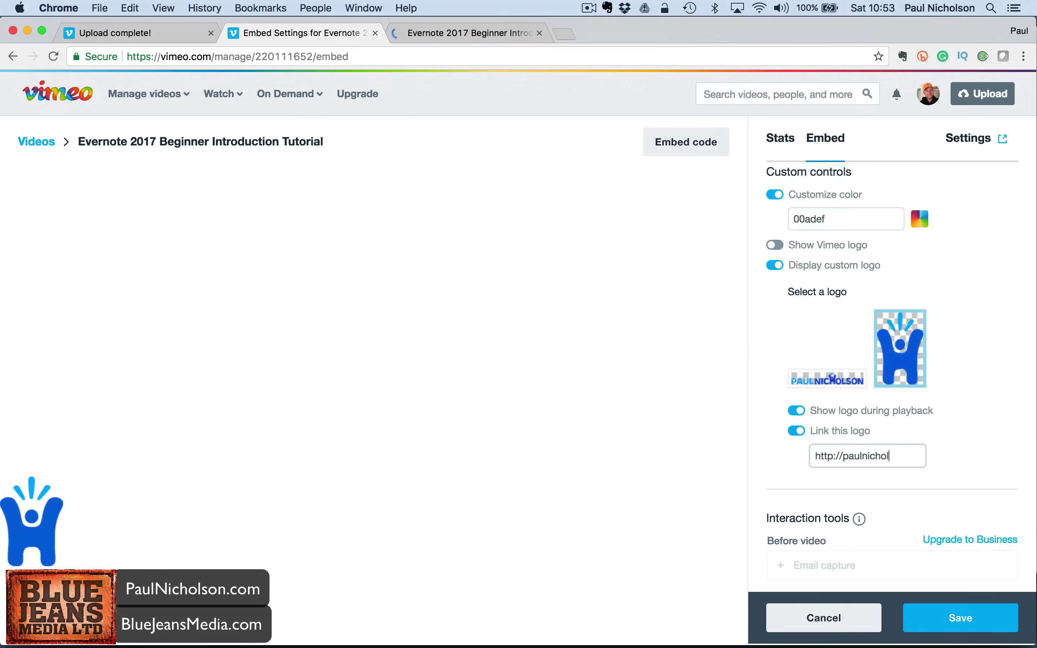
text(son.com)
click(841, 498)
- Check the interaction tools, including email capture before the video, and save the embed settings
scroll(842, 498, down, 3)
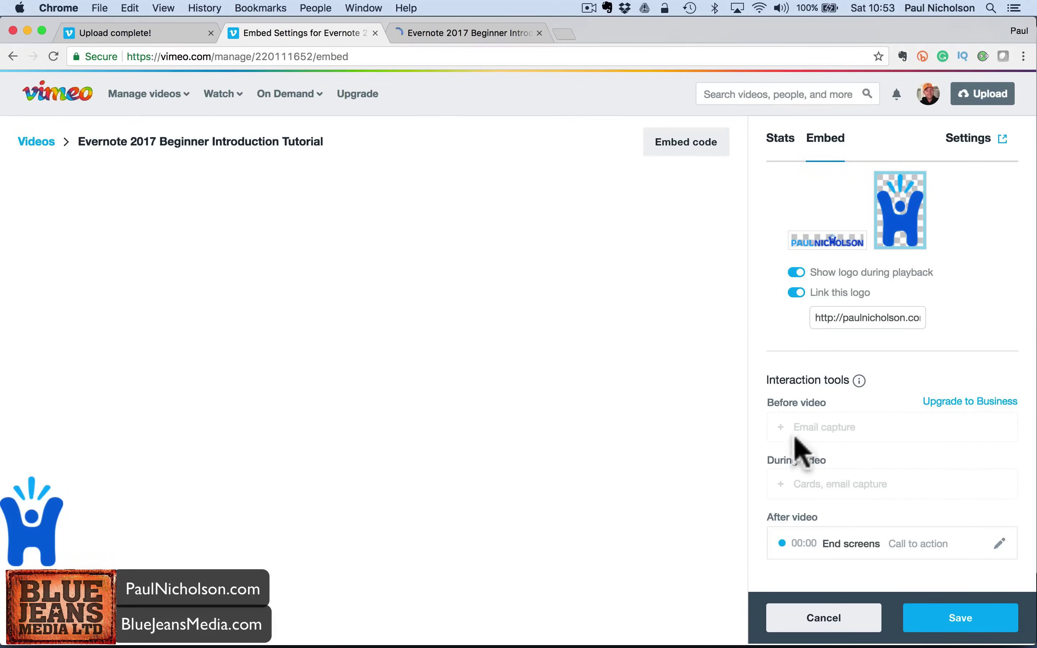
click(780, 428)
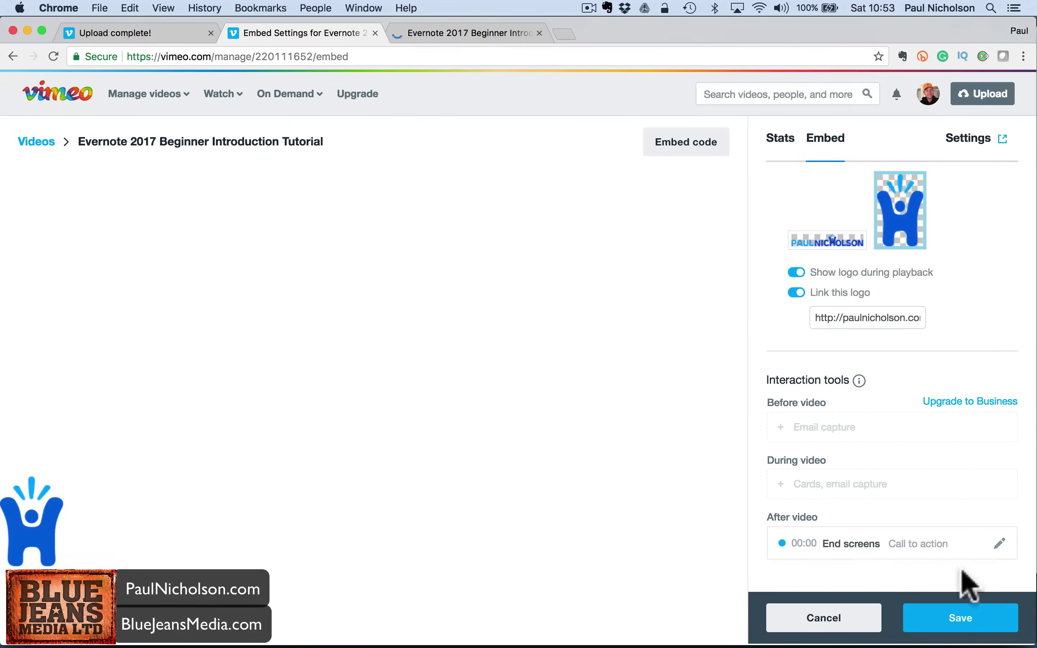
click(948, 621)
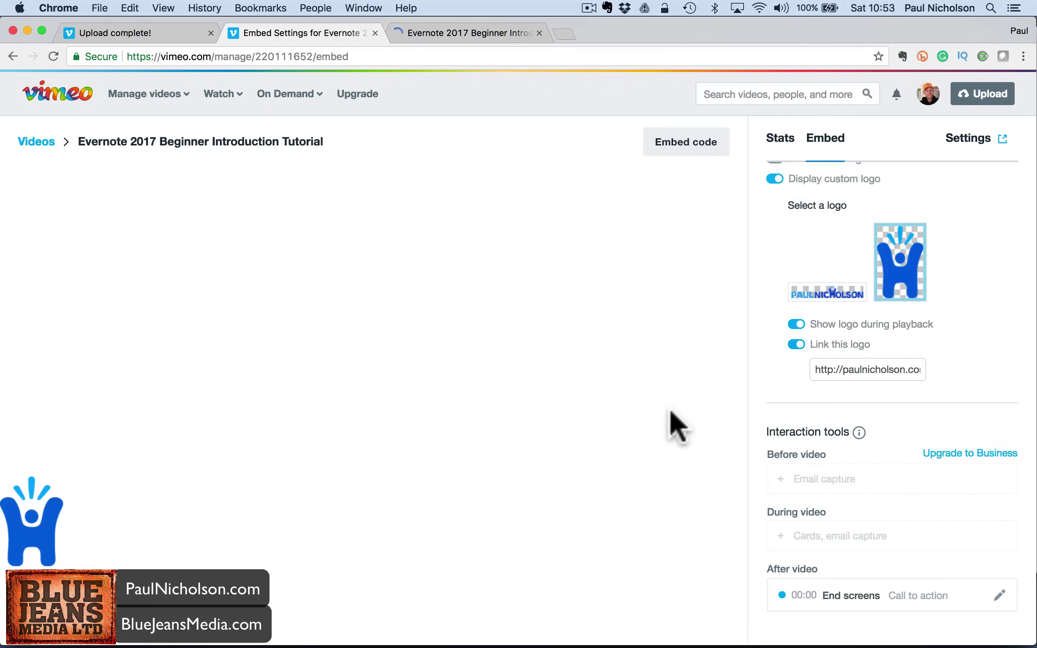
- Copy the video's embed code and open the WordPress post "Evernote 2017 Beginner Introduction Tutorial" for editing
mouse_move(219, 114)
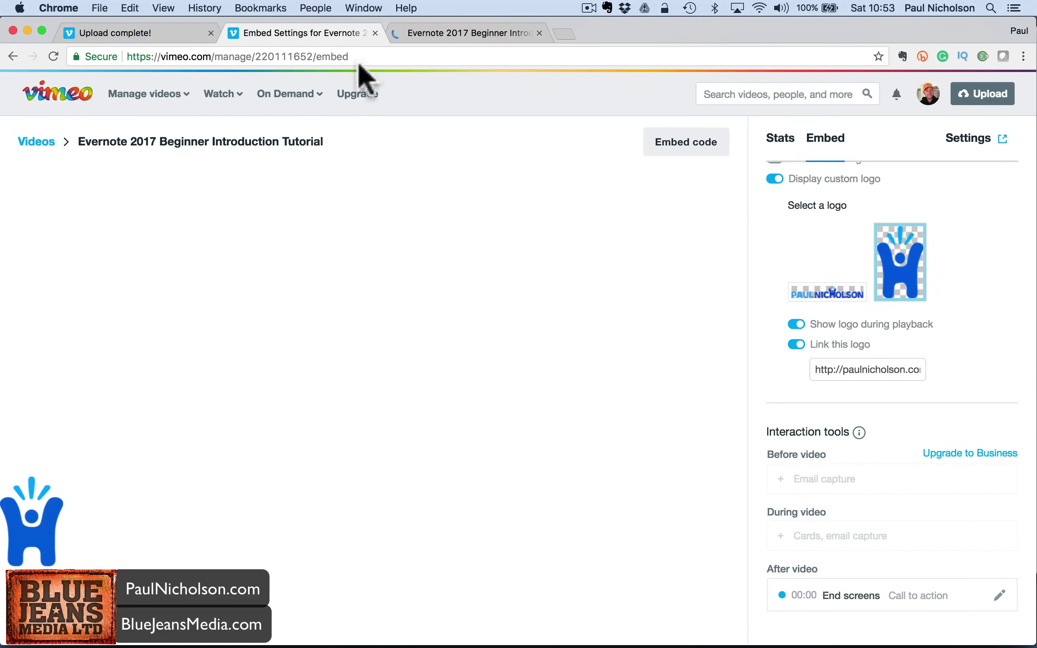
click(657, 140)
click(658, 431)
click(469, 34)
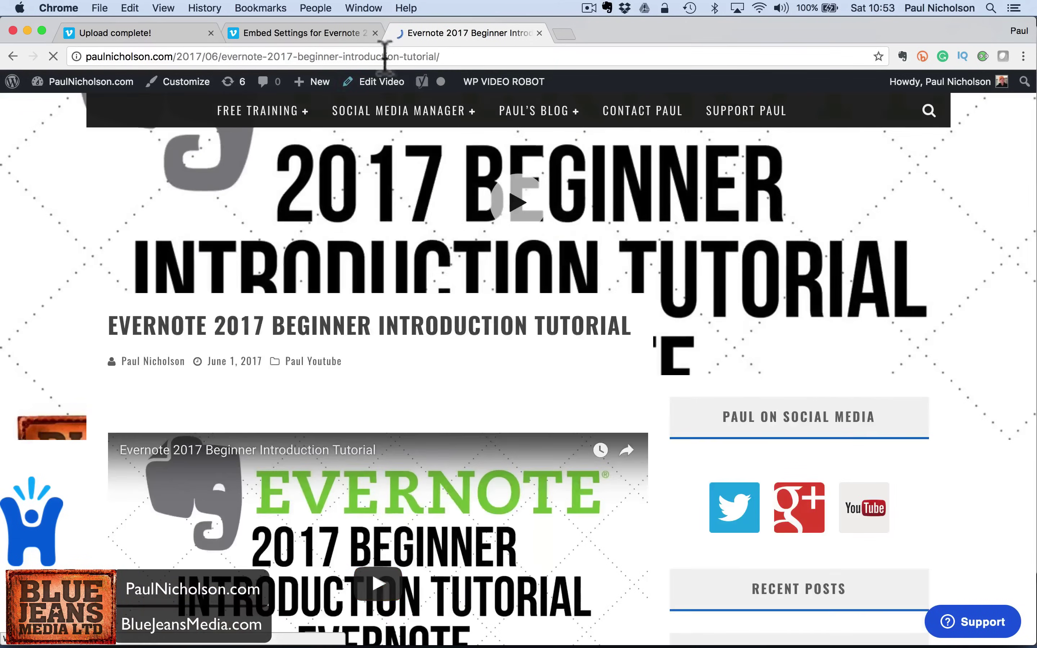
click(384, 83)
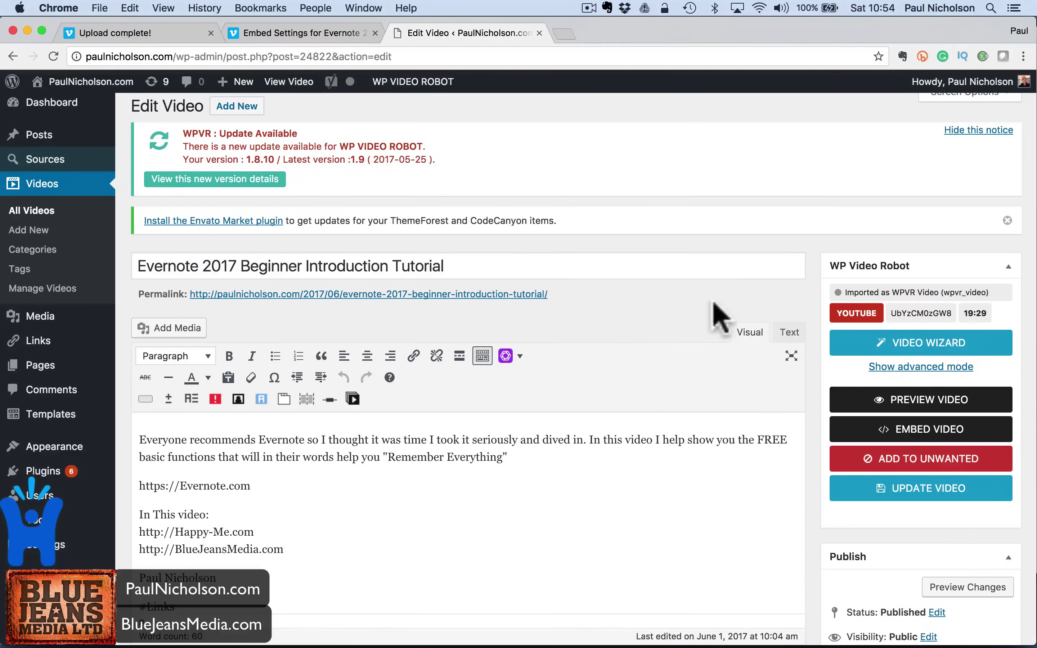
- Paste the copied Vimeo iframe code above the post's text in the HTML source, check it in visual mode, and update the post
click(789, 333)
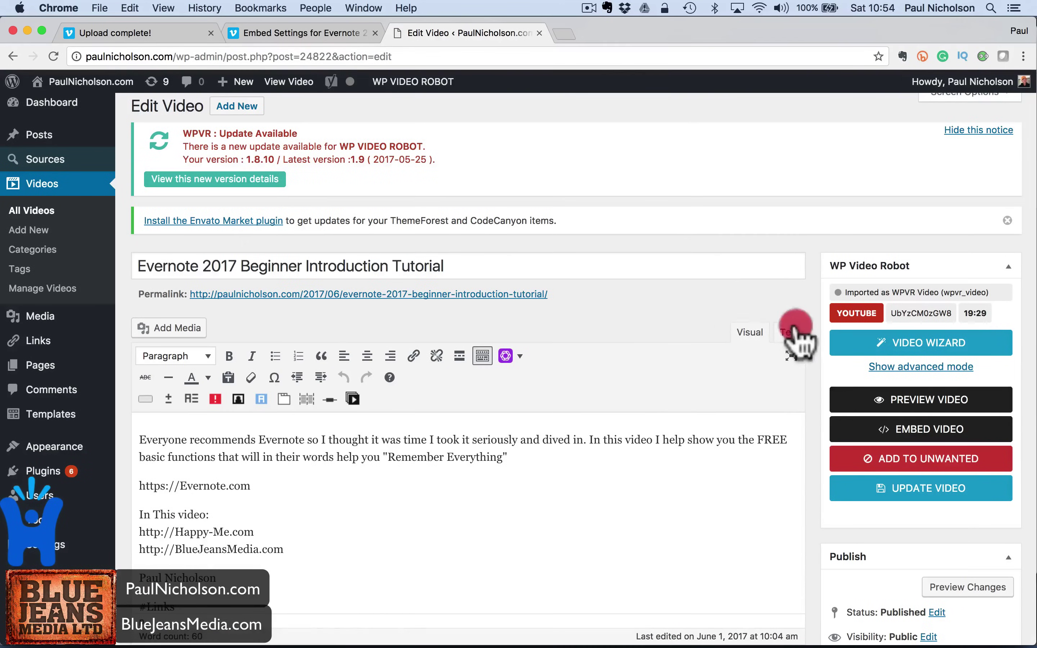
click(139, 383)
key(Return)
key(Return)
key(super+v)
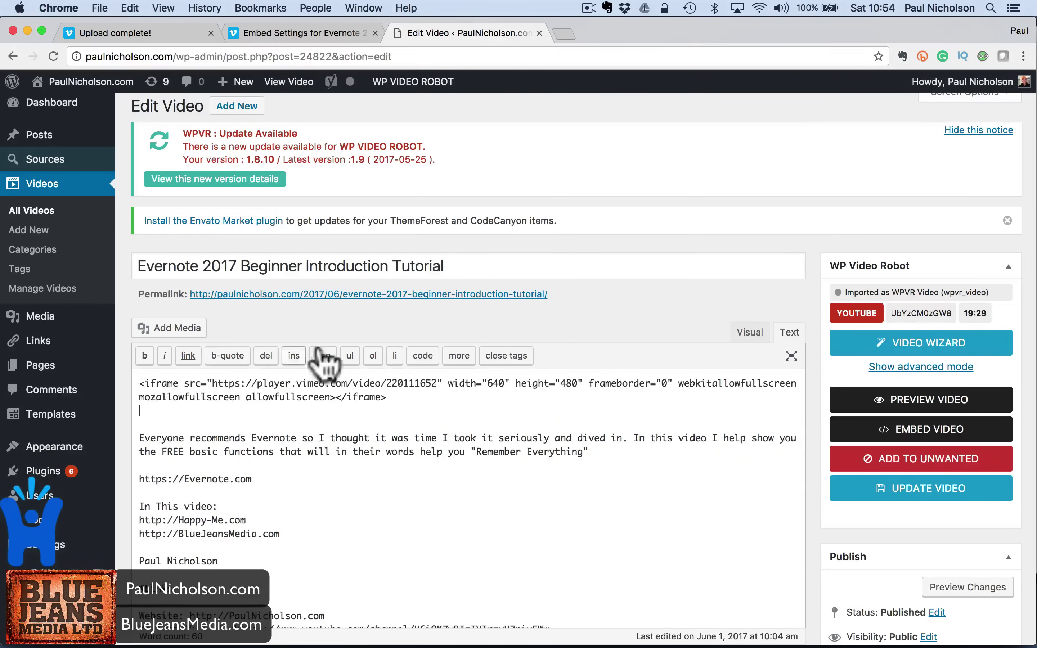
click(751, 333)
scroll(753, 337, down, 5)
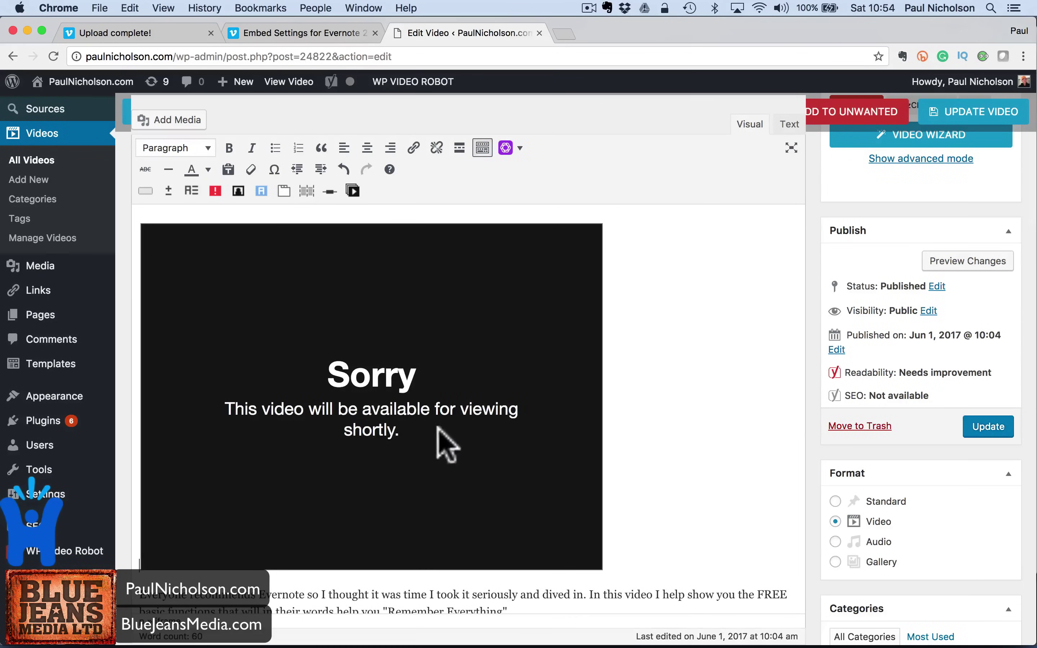
click(981, 429)
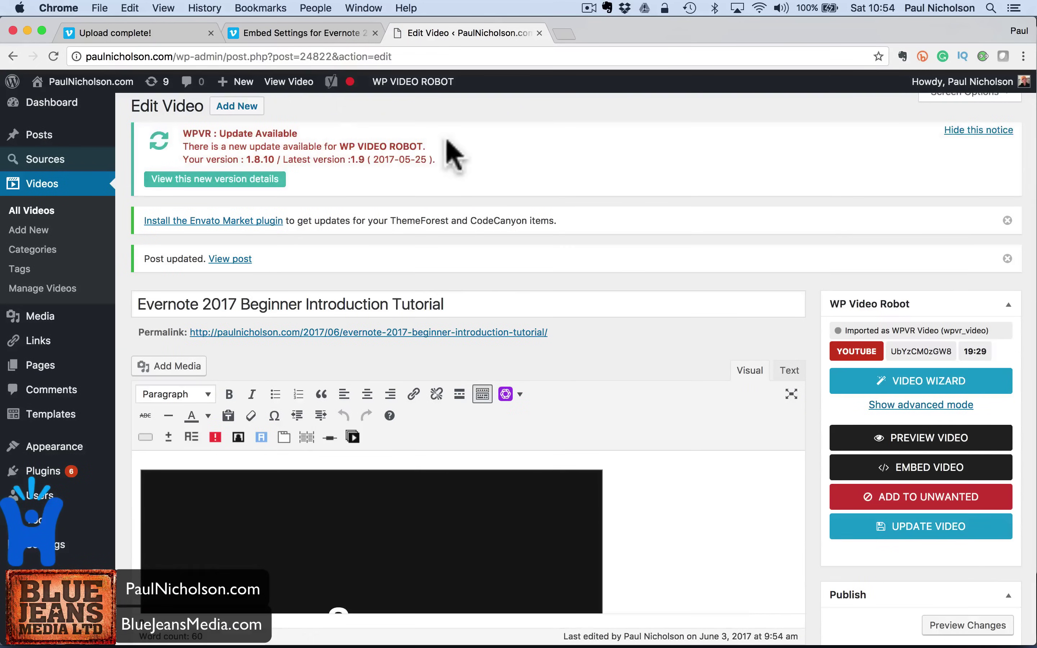
- View the published Evernote post on the site and check its embedded Vimeo player
click(291, 83)
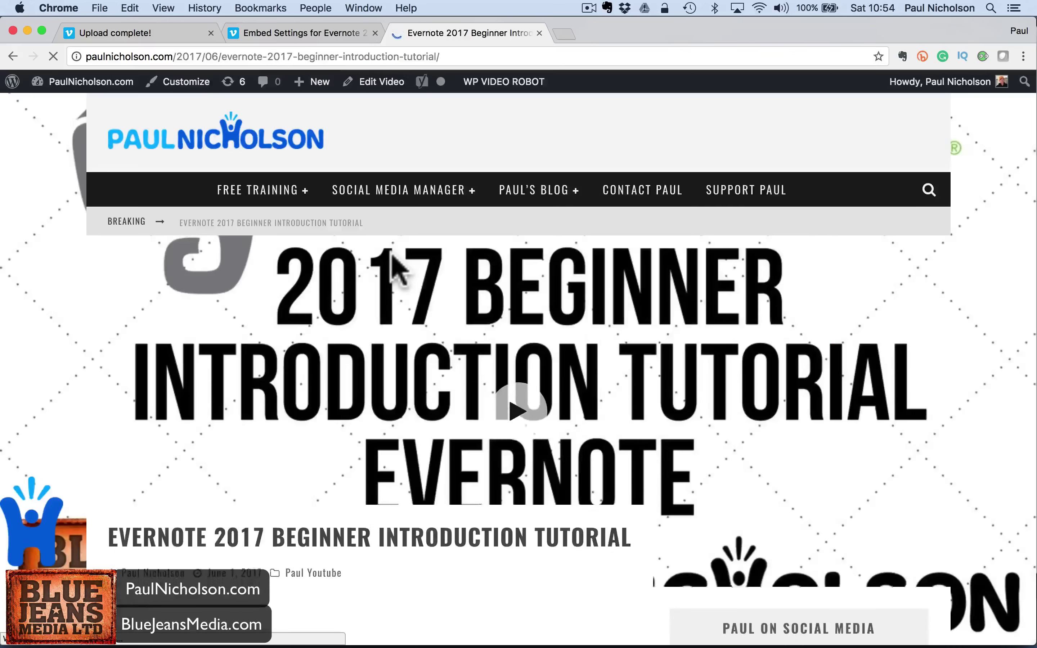
scroll(399, 266, down, 5)
scroll(397, 264, down, 6)
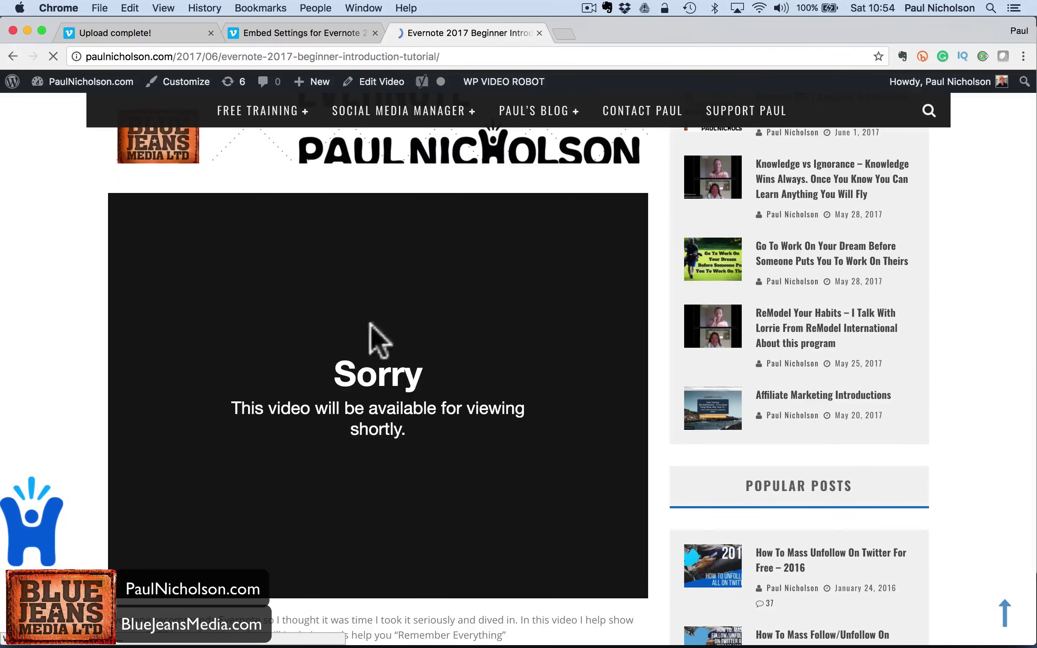
- Return to Vimeo, close the embed code dialog, and open the embed settings of "Evernote 2017 Beginner Introduction Tutorial" from its video page
click(299, 35)
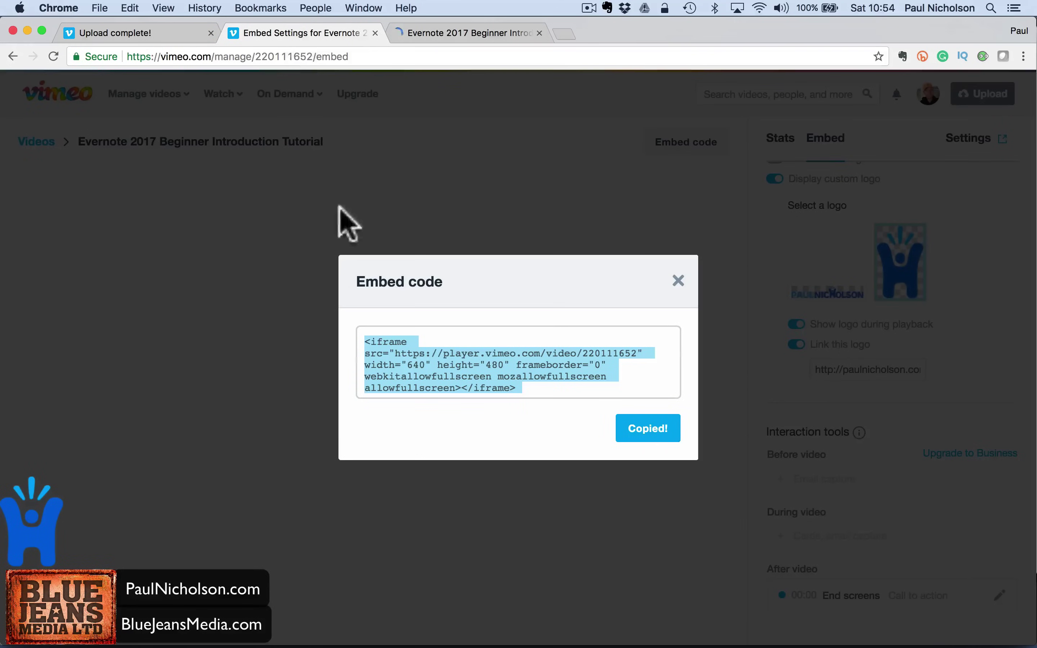
click(679, 281)
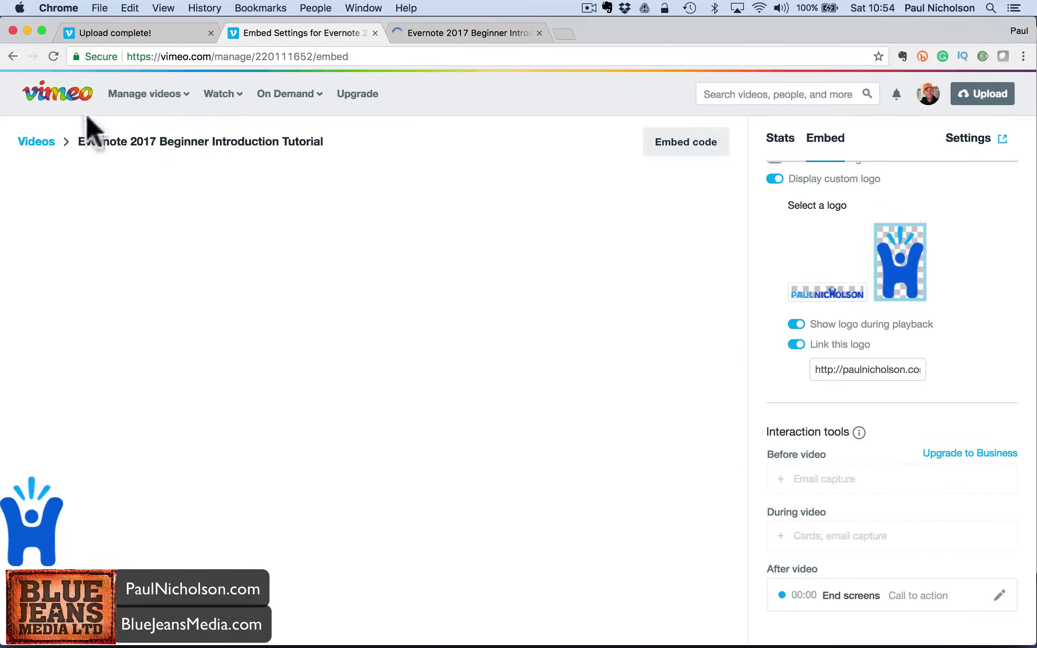
click(52, 57)
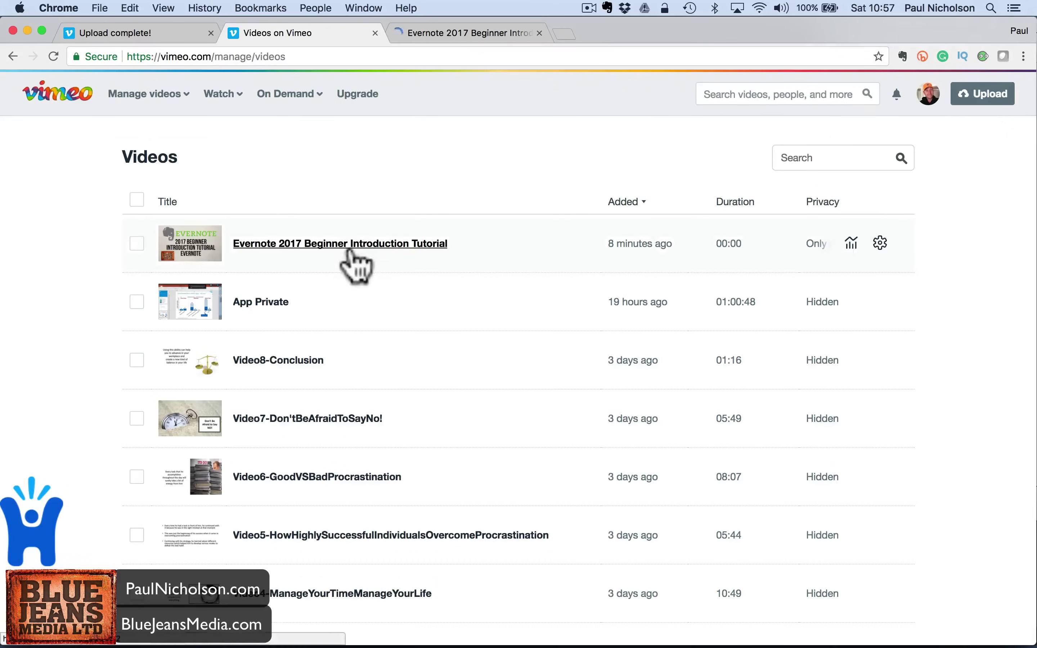
click(350, 245)
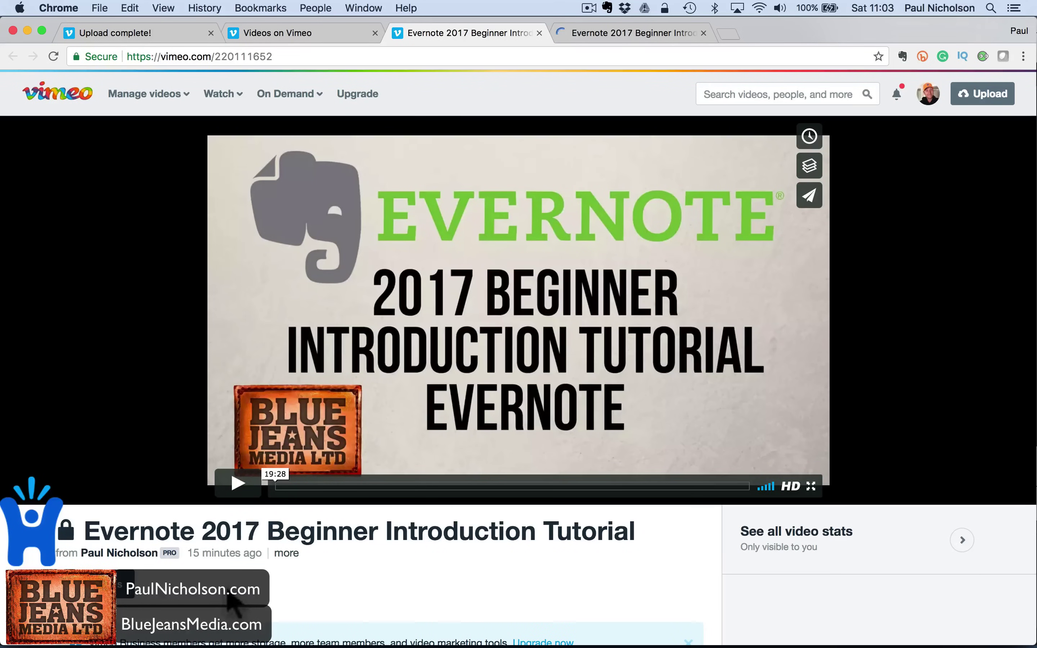
click(37, 558)
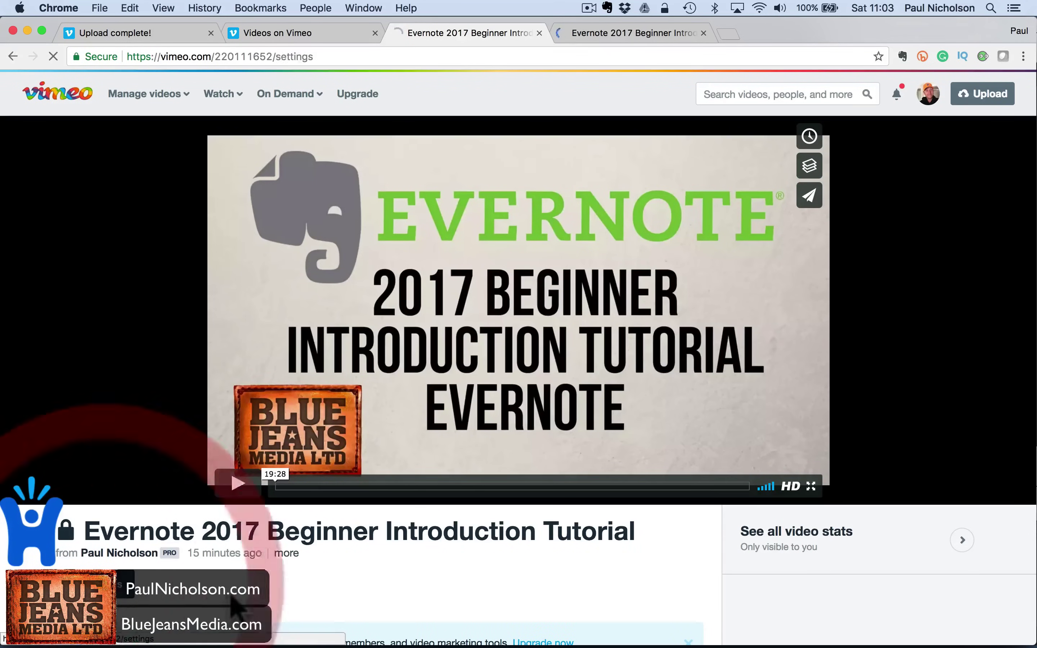
click(232, 384)
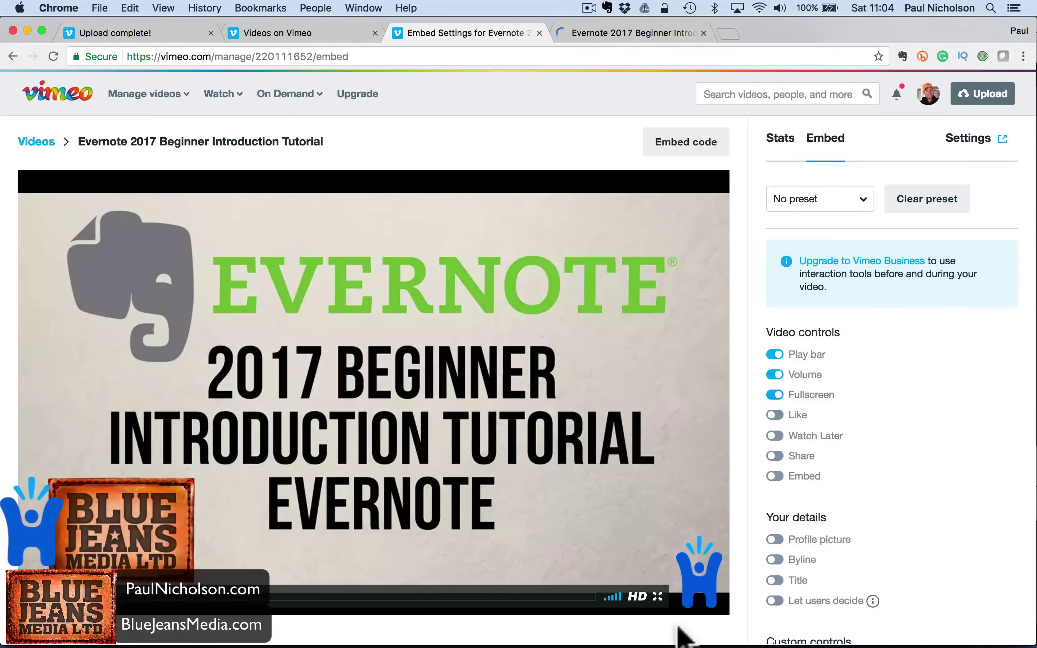
- Turn off the Fullscreen, Volume and Play bar controls and the custom logo in the video's embed settings
click(776, 394)
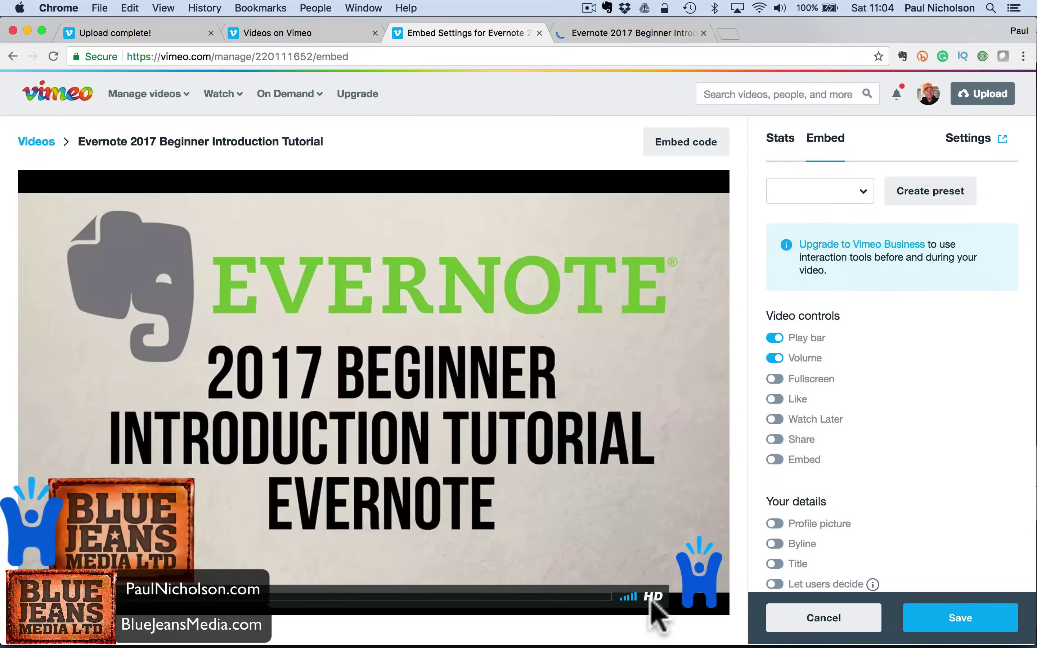
click(776, 358)
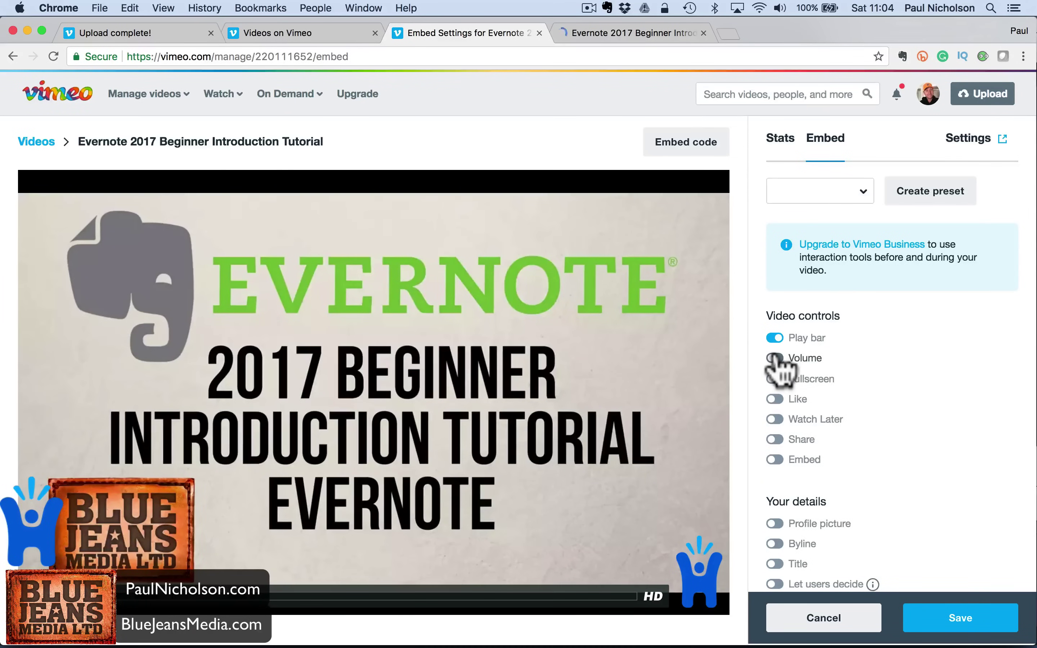
click(777, 339)
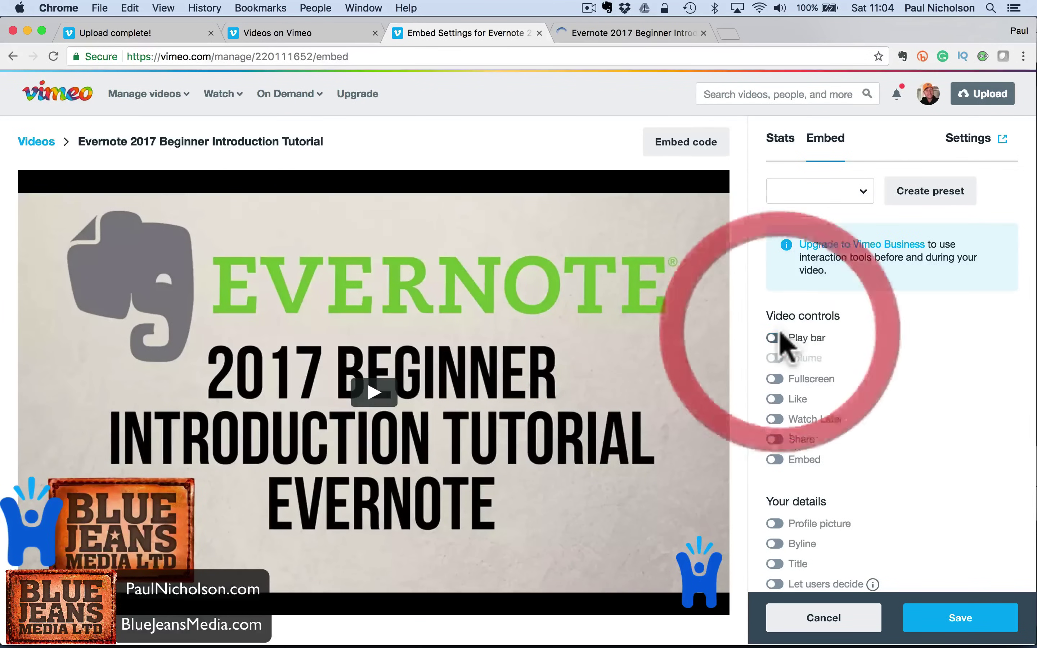
scroll(792, 405, down, 10)
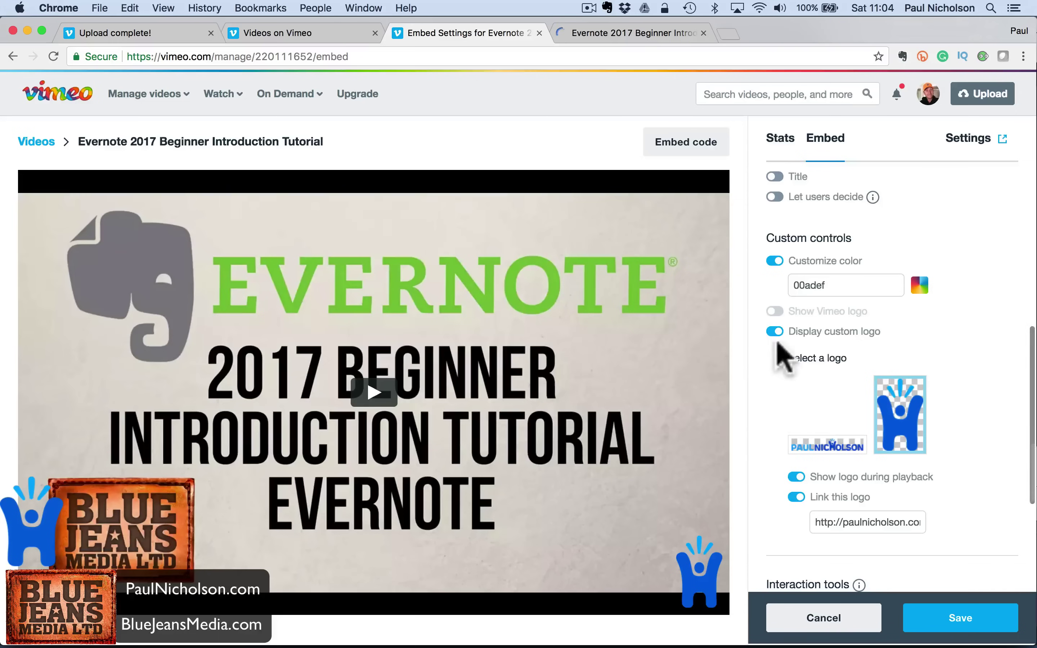
click(775, 332)
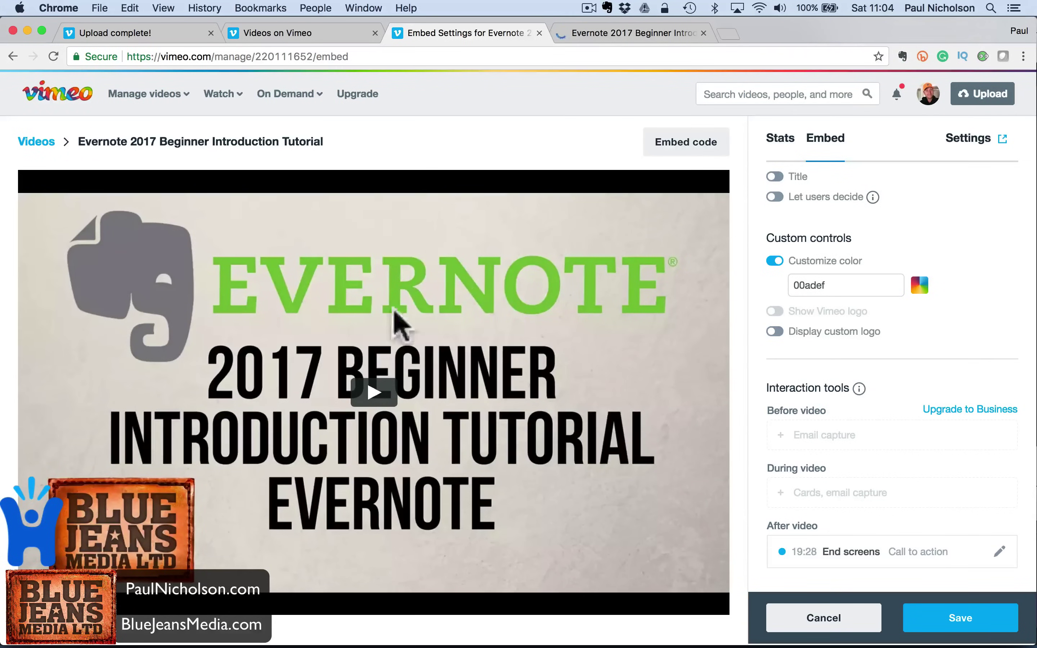
- Switch to the published WordPress post and reload it to check the embedded Vimeo video
click(609, 33)
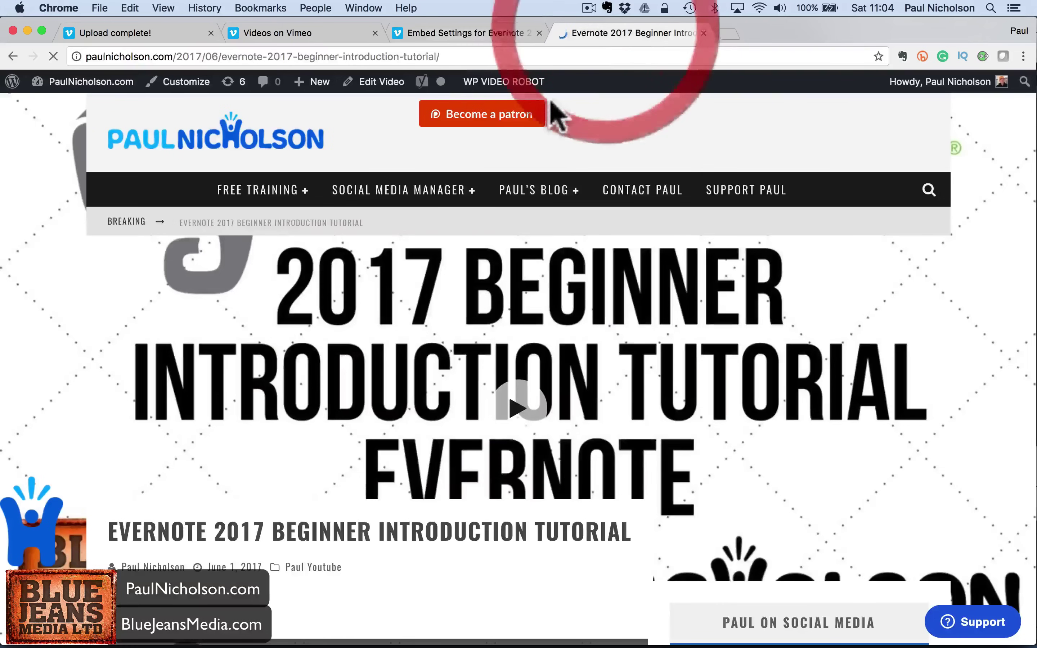
scroll(220, 289, down, 3)
scroll(224, 291, down, 4)
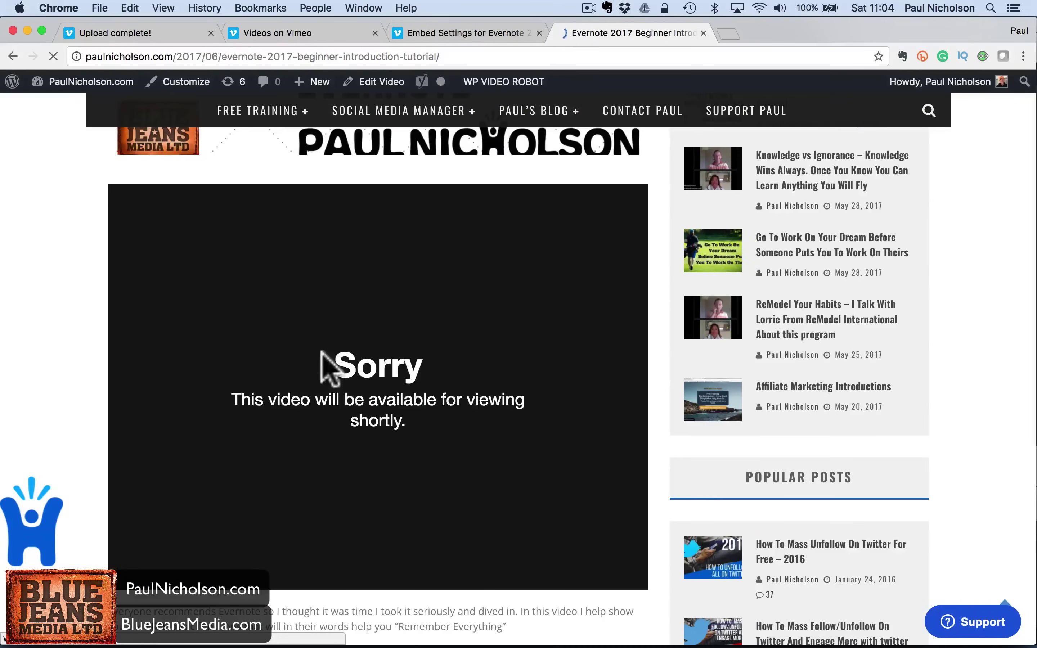
scroll(258, 317, down, 2)
click(54, 57)
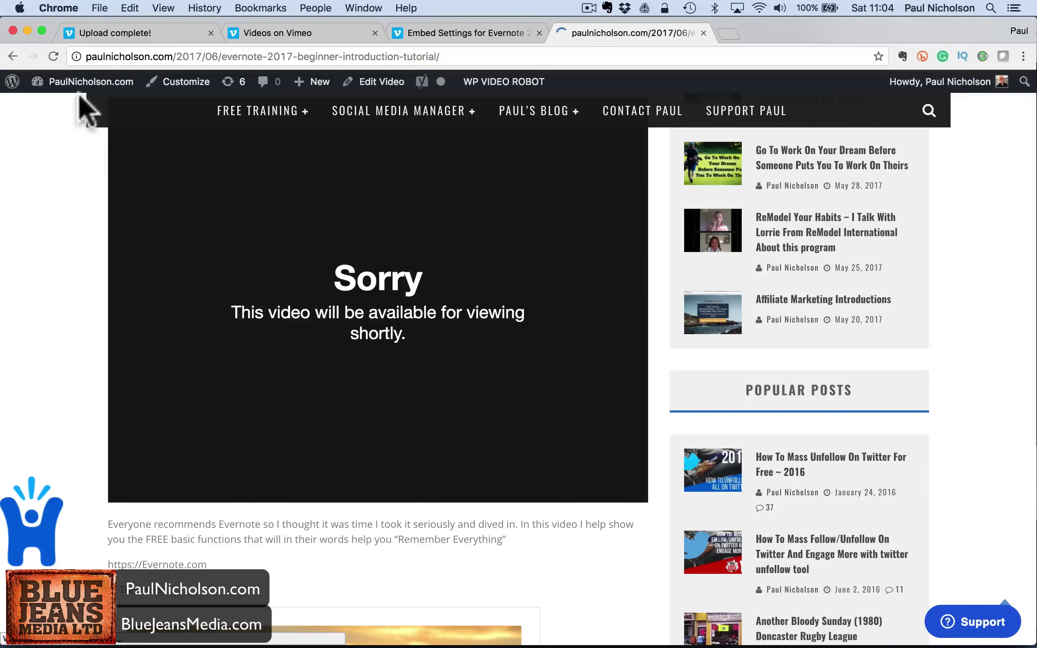
click(51, 56)
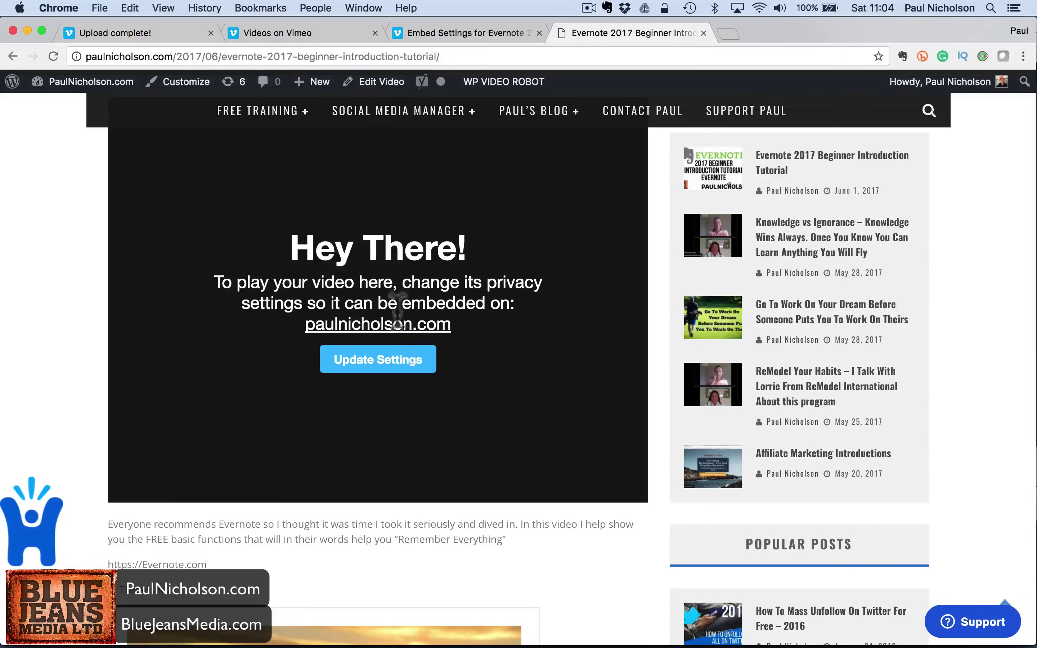
scroll(408, 360, up, 5)
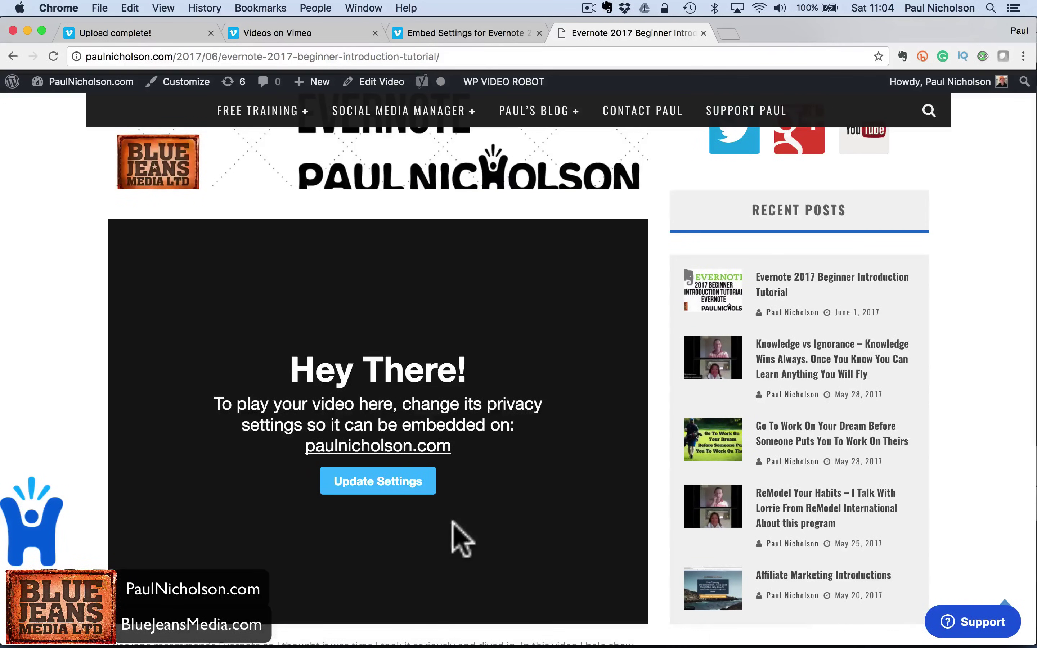
- Return to Vimeo, leave the embed settings without saving, and open the video's privacy settings
click(428, 35)
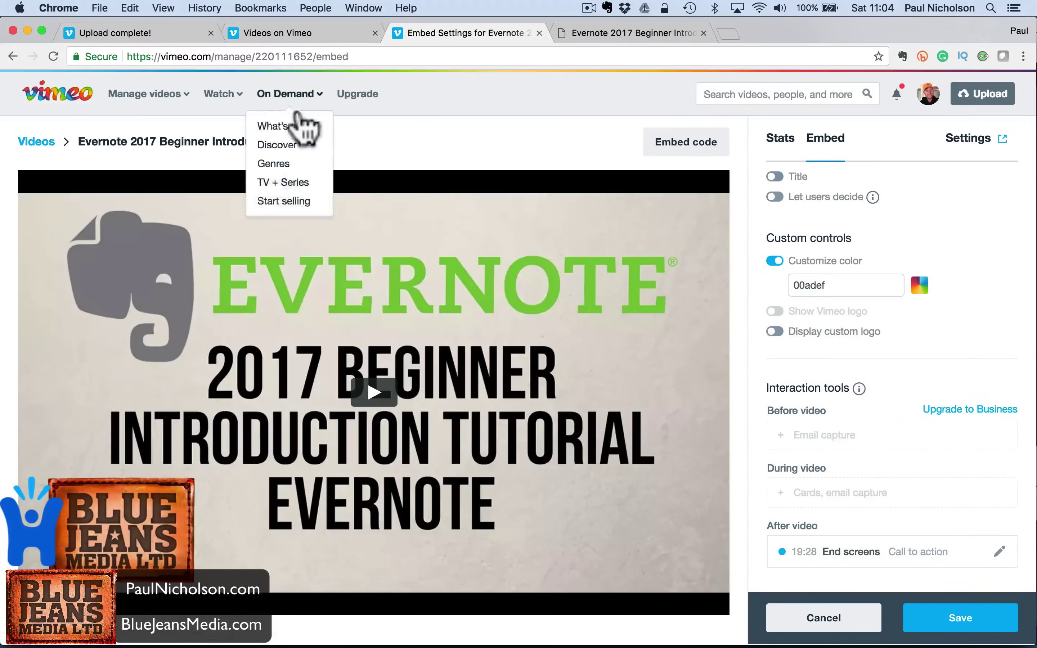
click(12, 58)
click(624, 235)
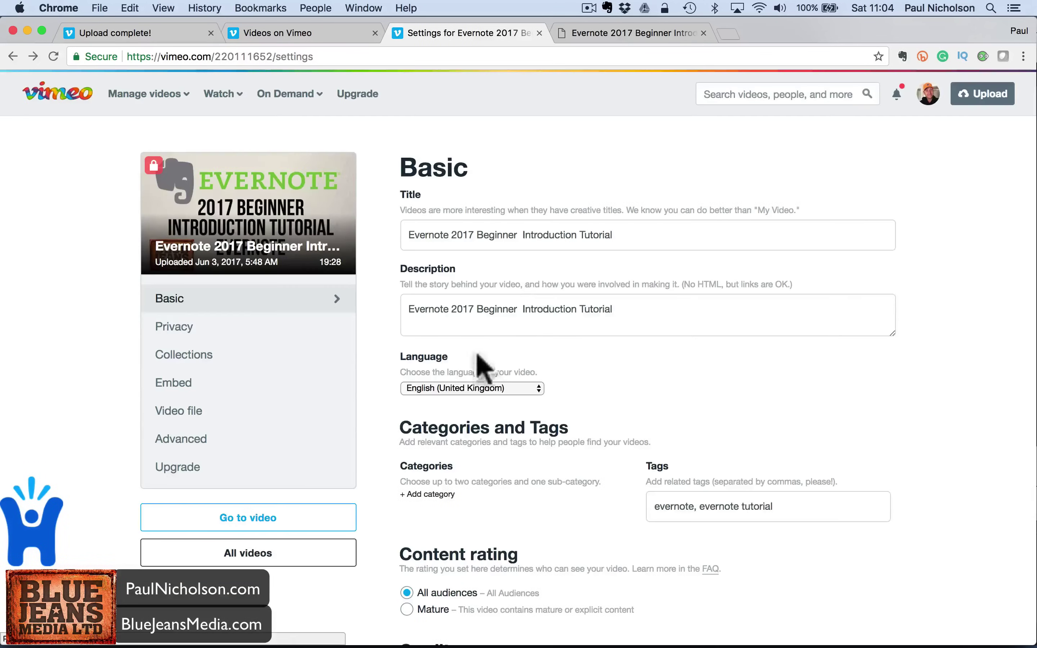
click(273, 328)
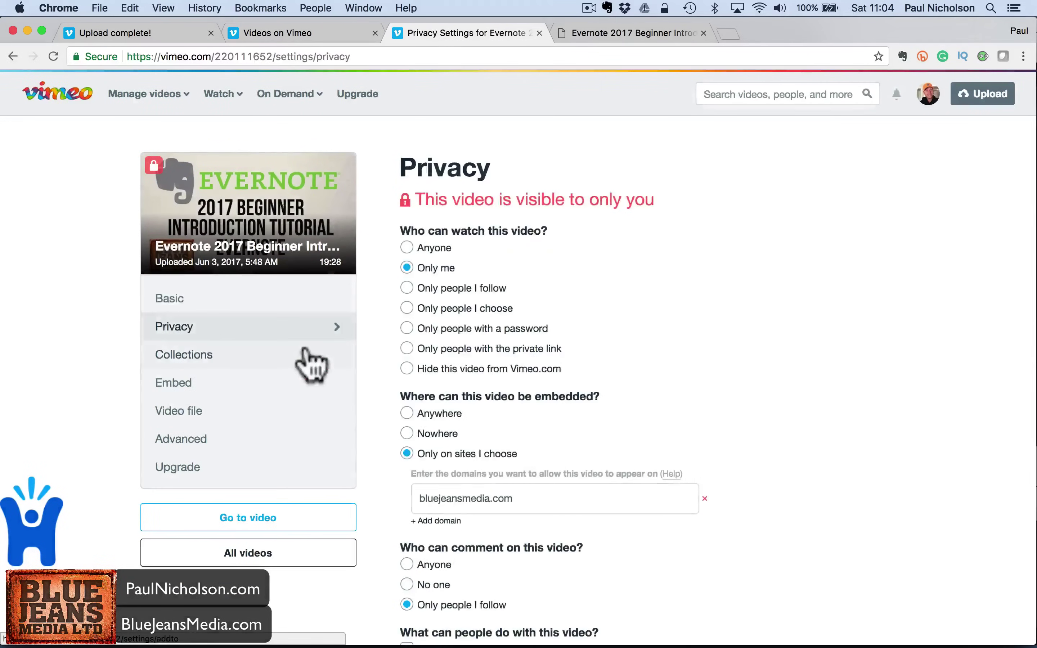
- Add the site owner's domain as a second site where the video can be embedded, and save the privacy settings
click(453, 525)
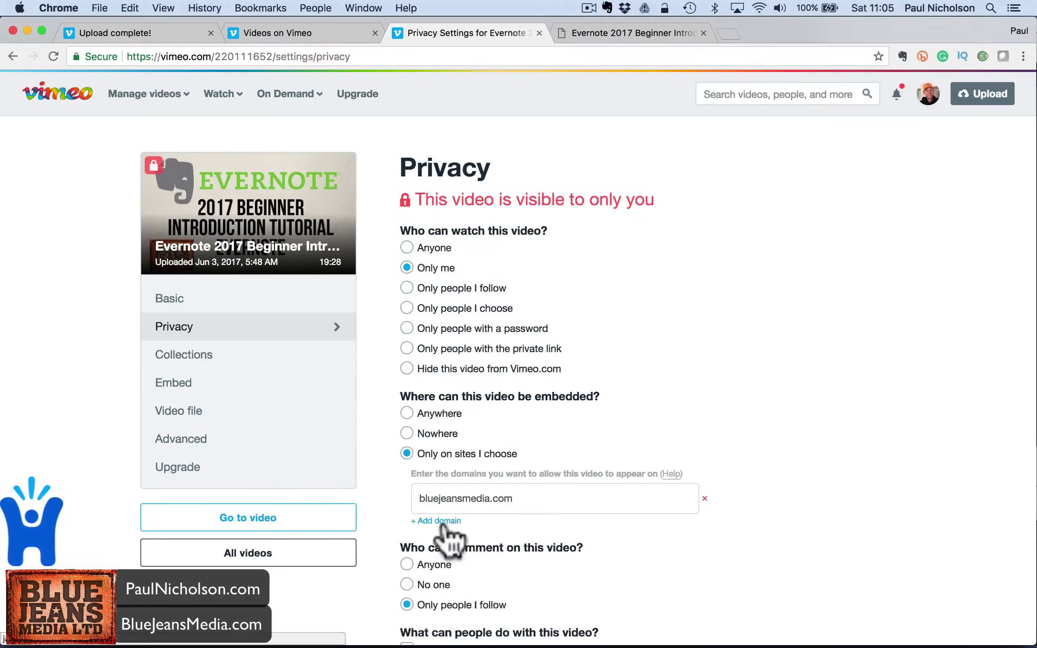
text(paulnich)
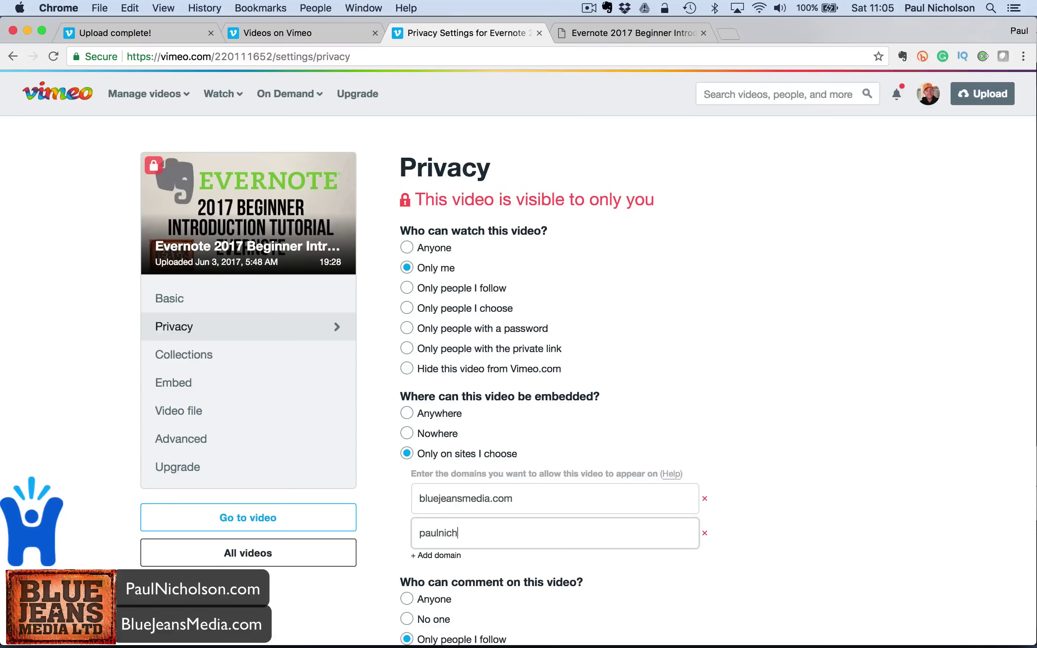
text(olson.com)
scroll(451, 472, down, 10)
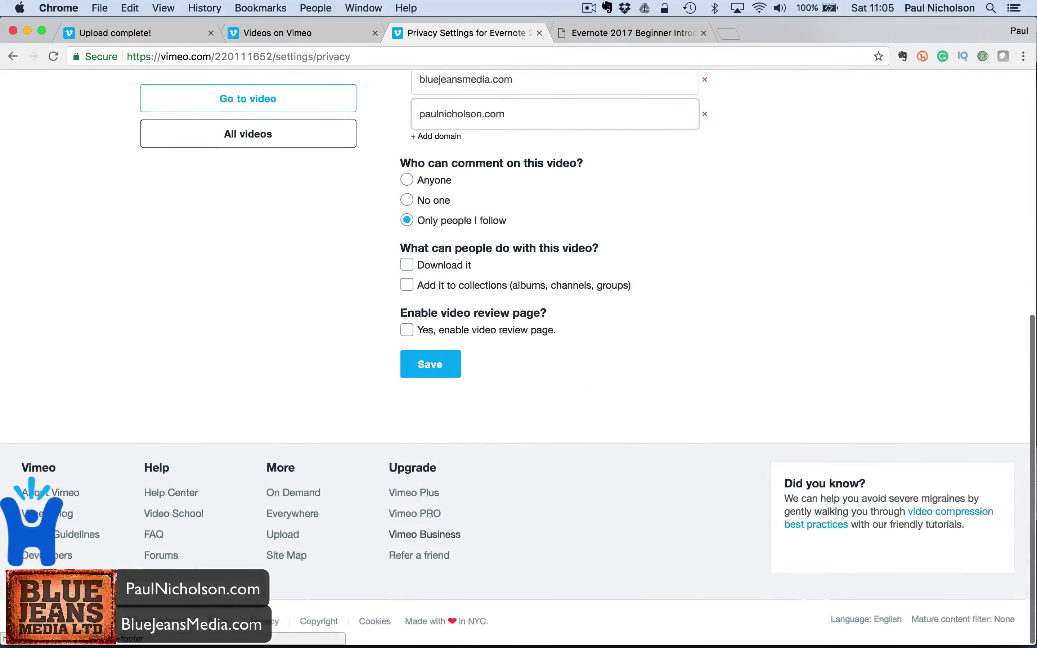
click(426, 373)
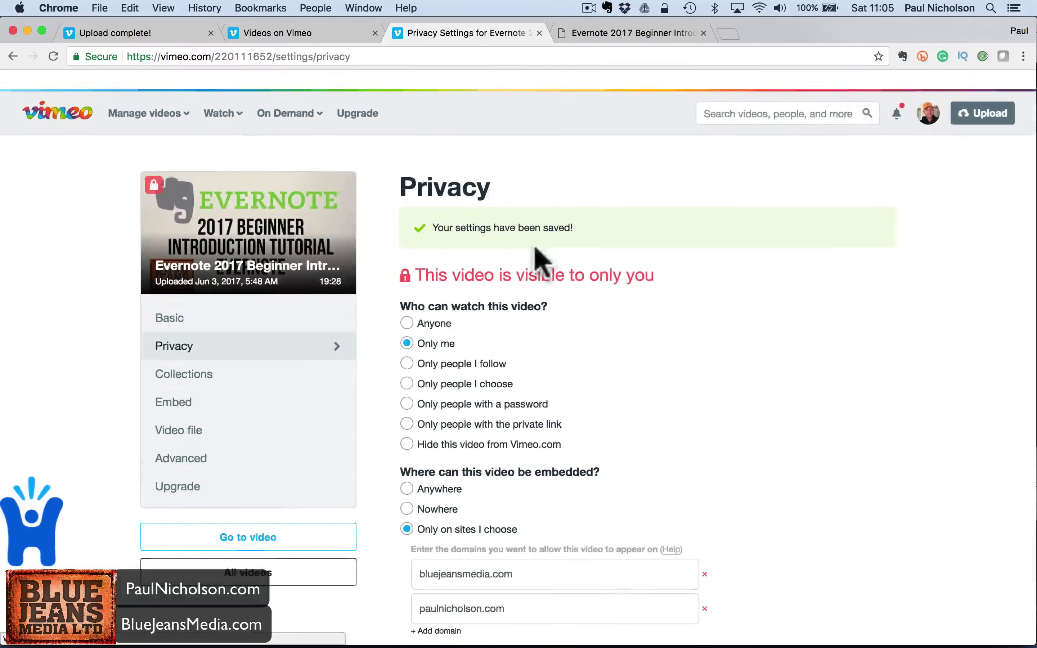
- Reload the published WordPress post, play the embedded private video, and pause it
click(596, 32)
click(53, 56)
mouse_move(88, 106)
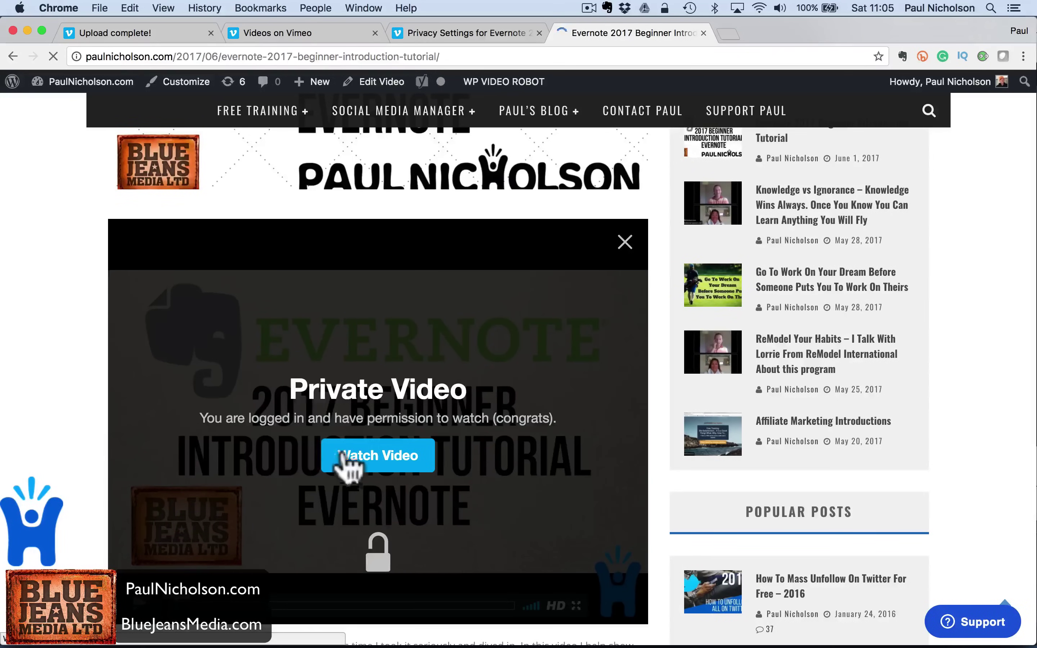
scroll(365, 467, down, 2)
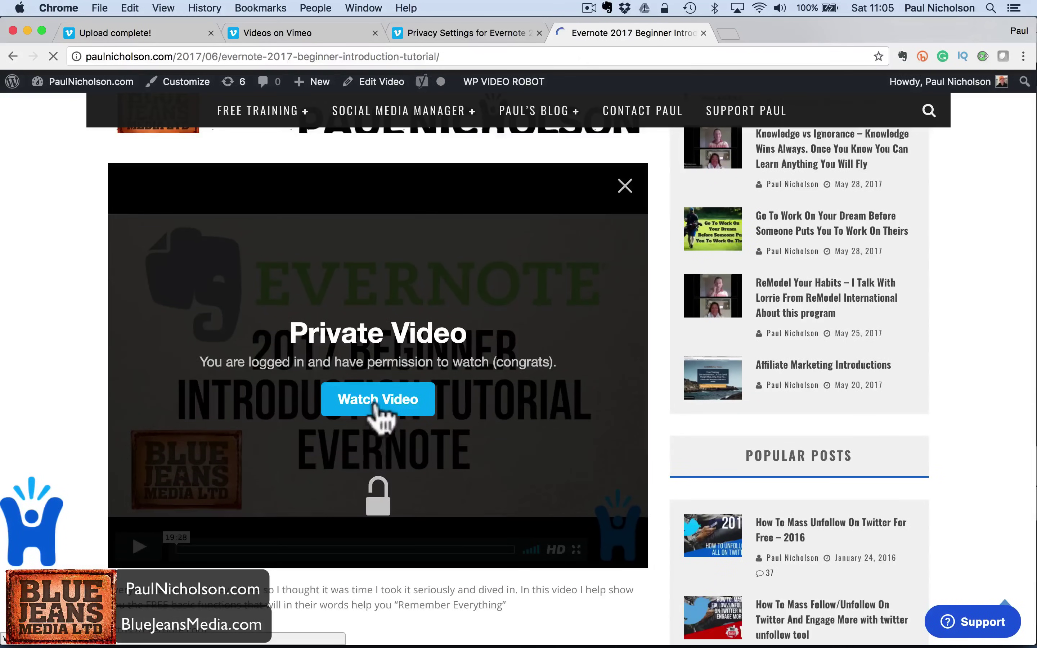
click(392, 405)
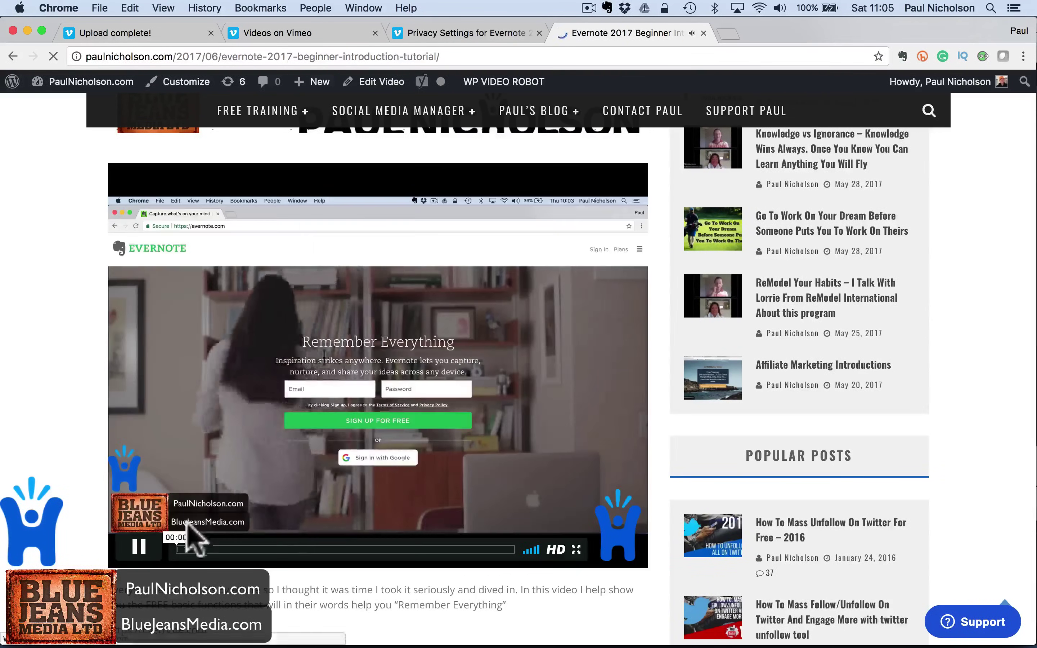
click(220, 513)
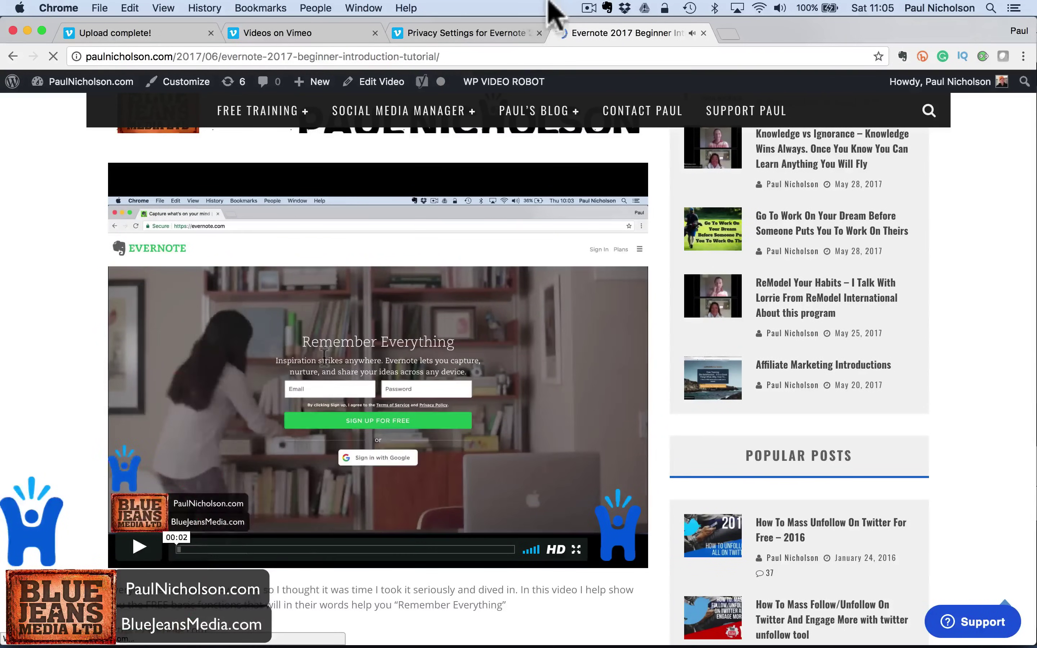
- Return to the Vimeo privacy settings, allow Anyone to watch the video, and save the change
click(468, 33)
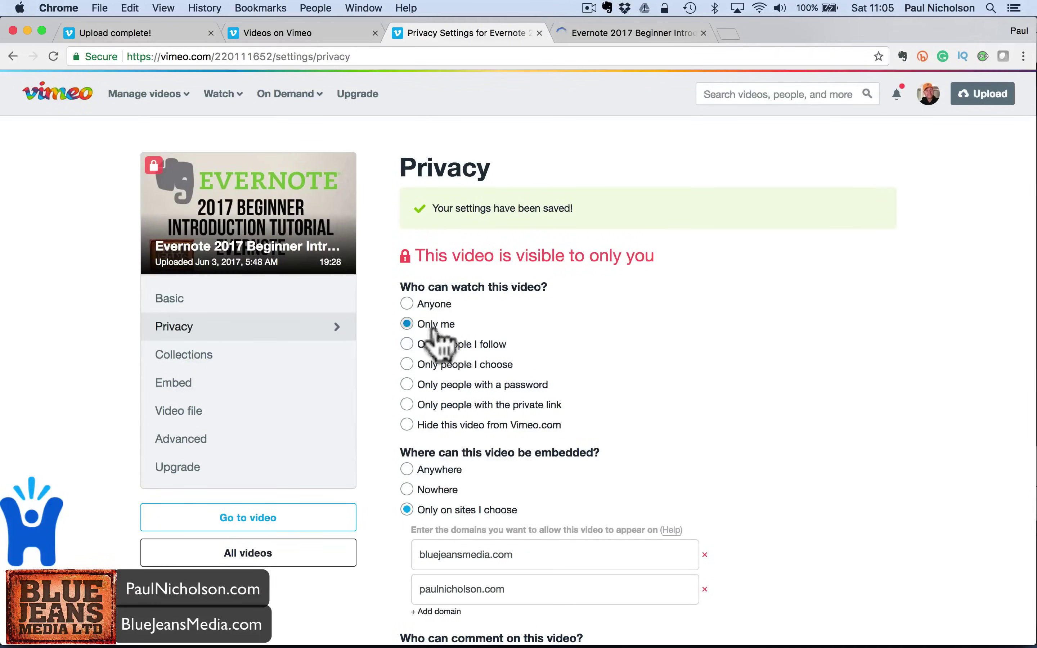
scroll(449, 337, down, 2)
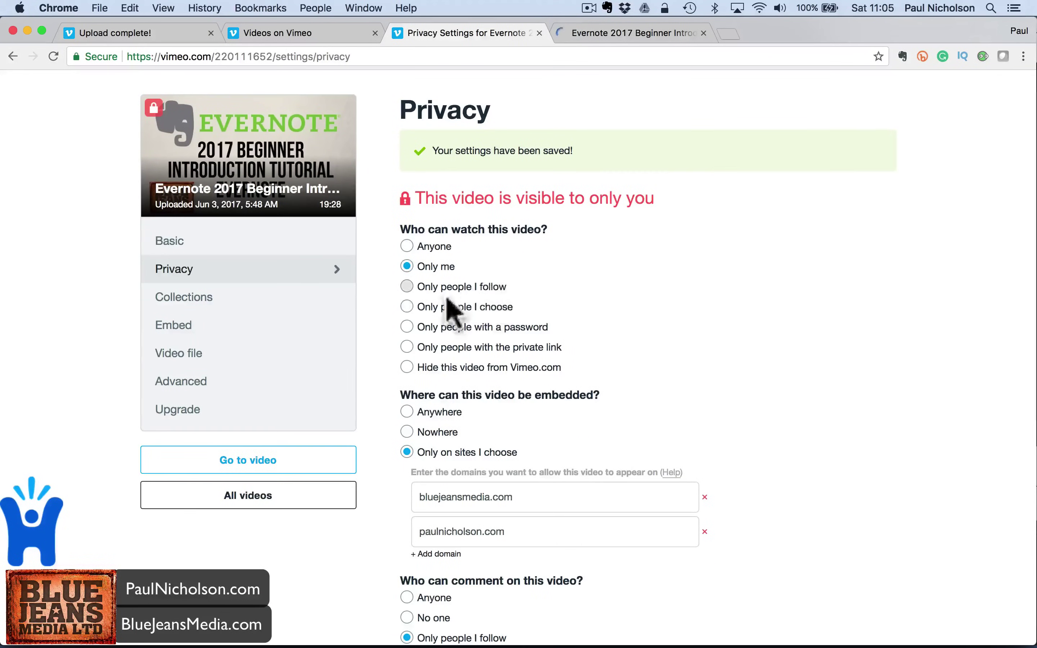
click(428, 247)
scroll(463, 277, down, 3)
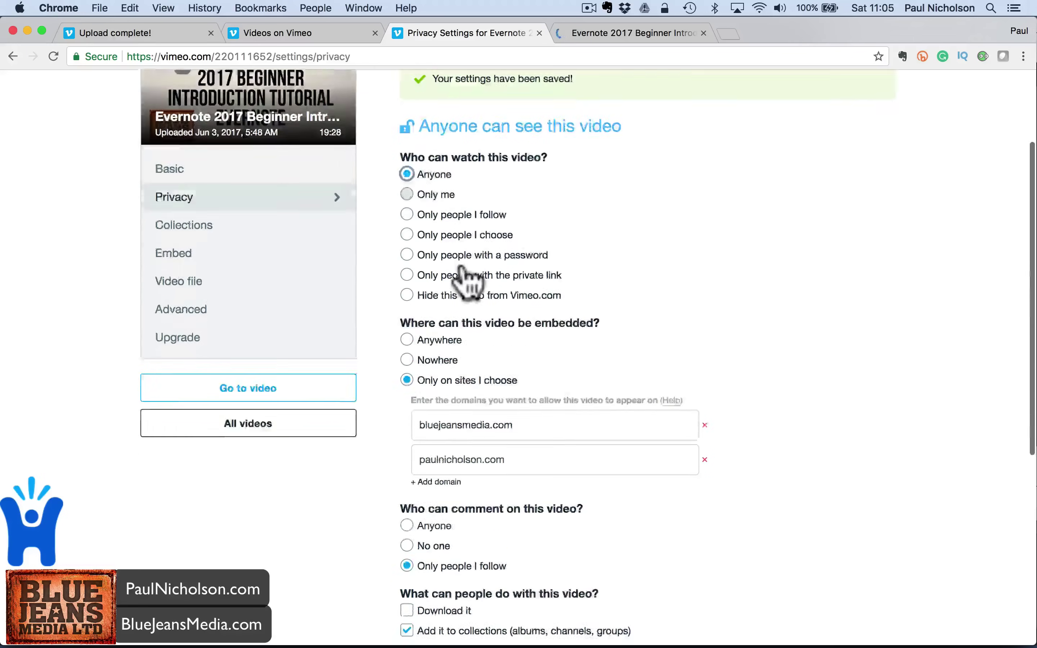
scroll(556, 294, down, 3)
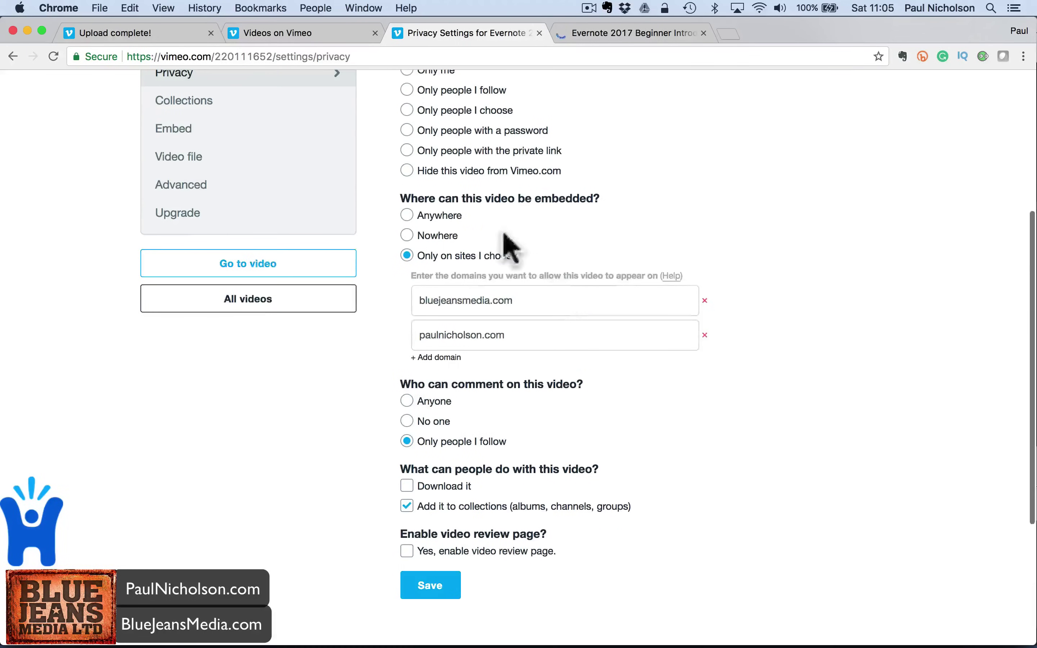
scroll(496, 343, down, 3)
click(437, 459)
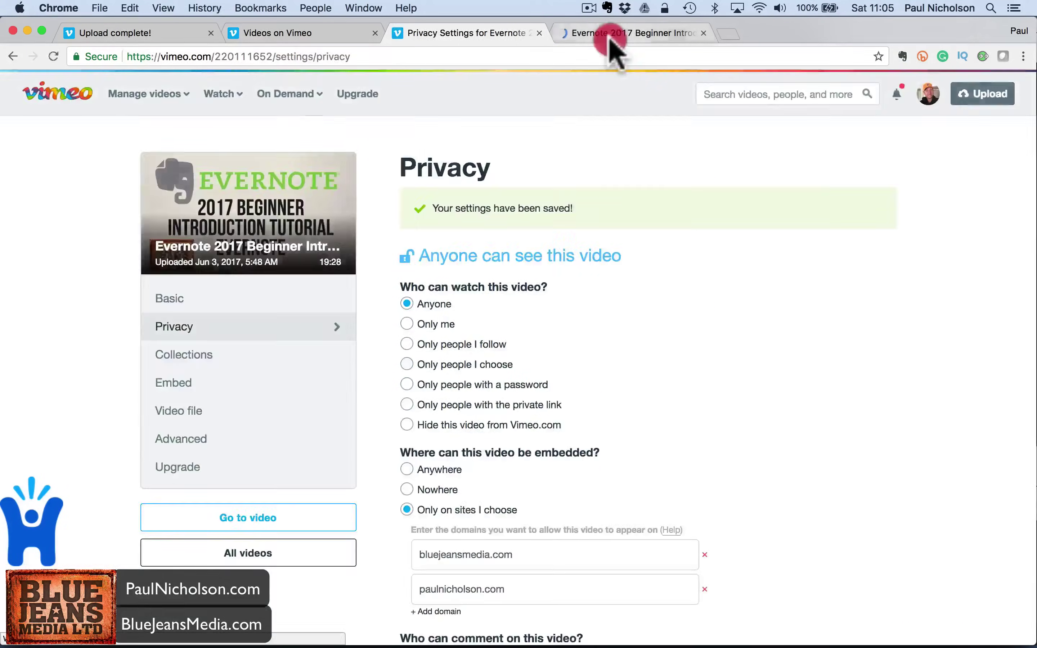
- Reload the published WordPress post, test the link on the player's custom logo, and close the page it opens
click(611, 33)
click(55, 58)
click(52, 56)
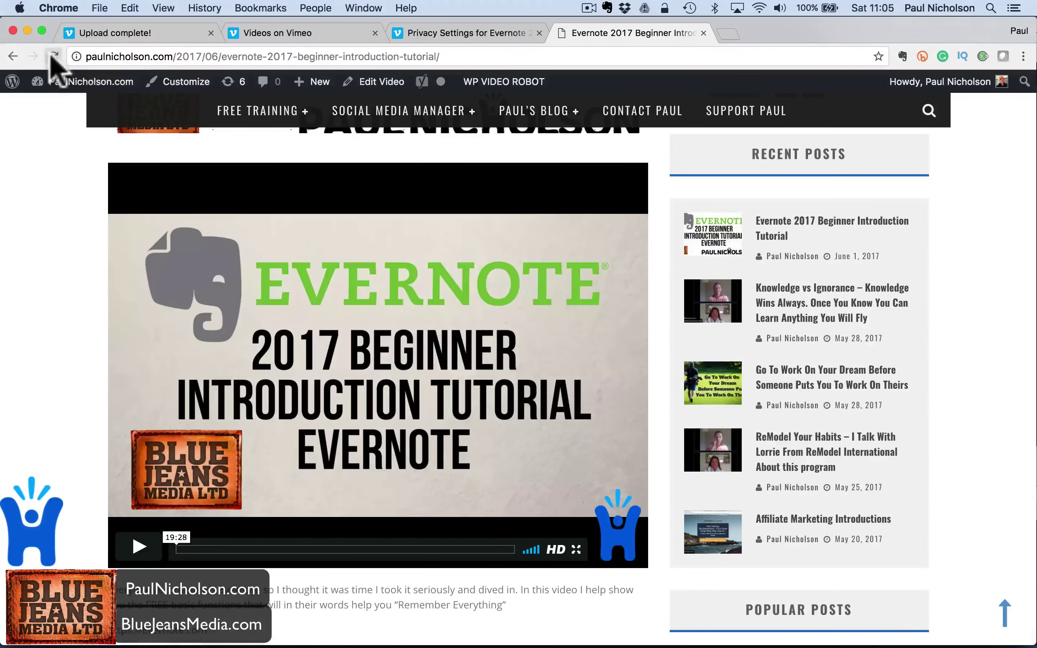
click(617, 544)
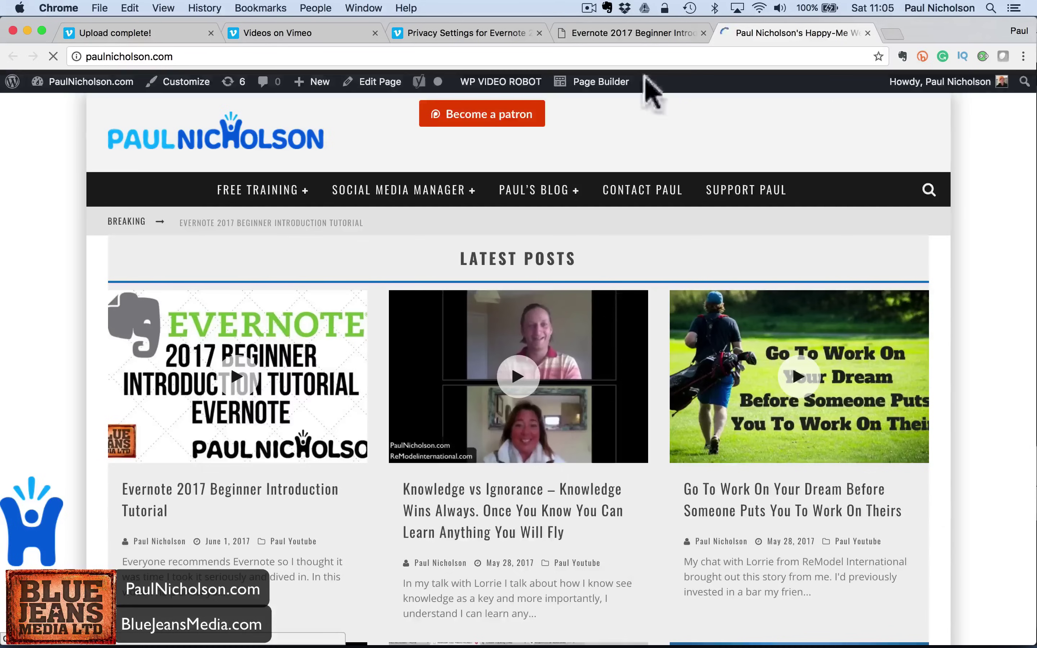
click(868, 34)
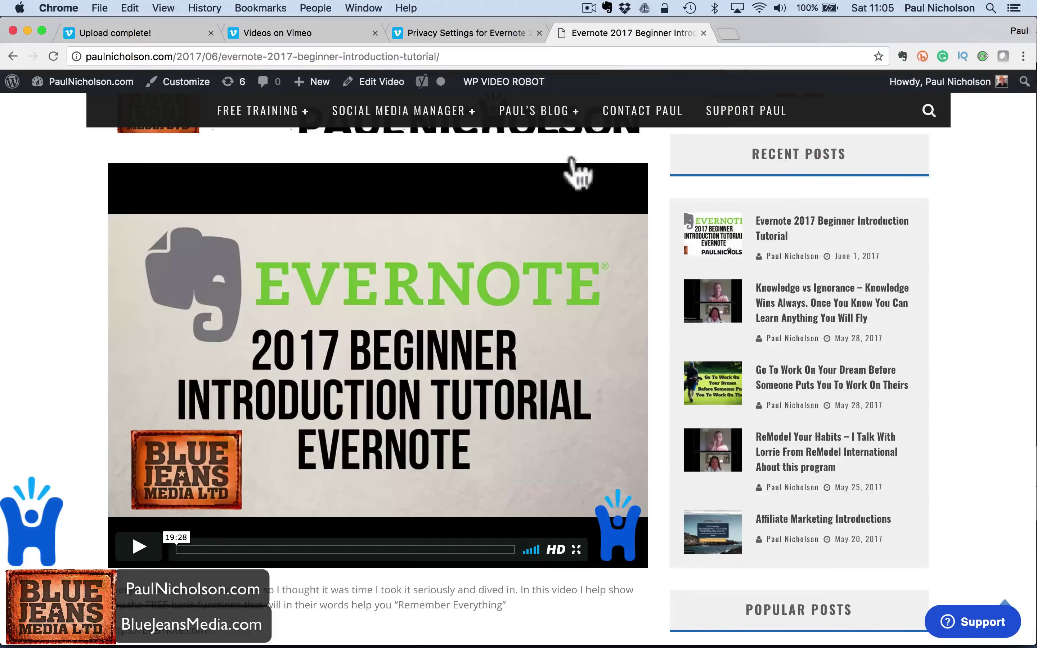
- Skip the embedded video's playback to its last seconds to check the end screen
click(508, 550)
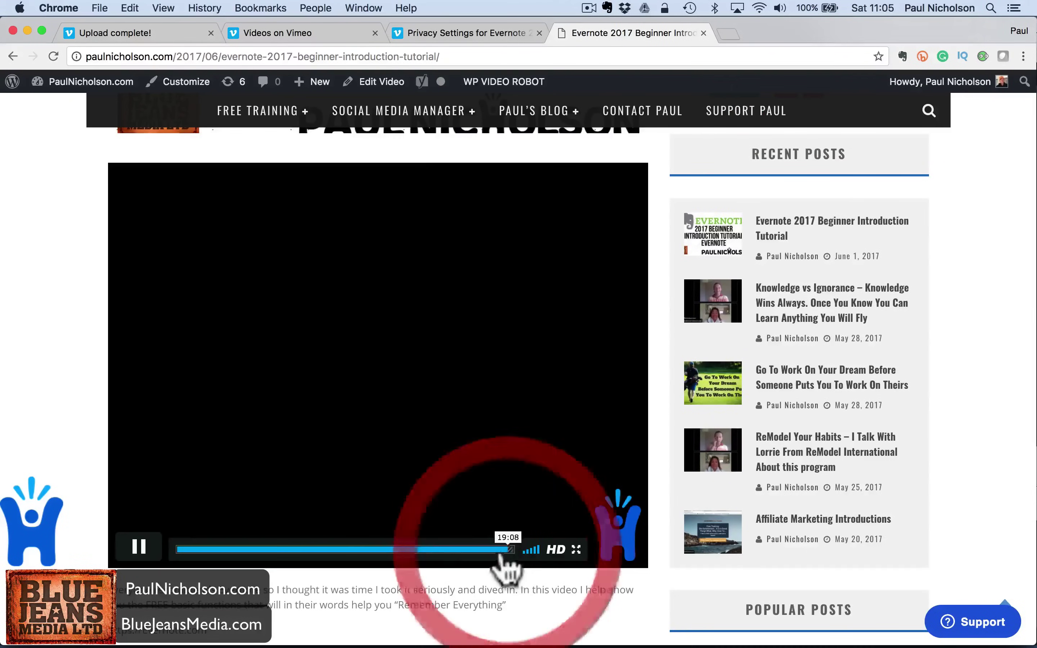
click(510, 552)
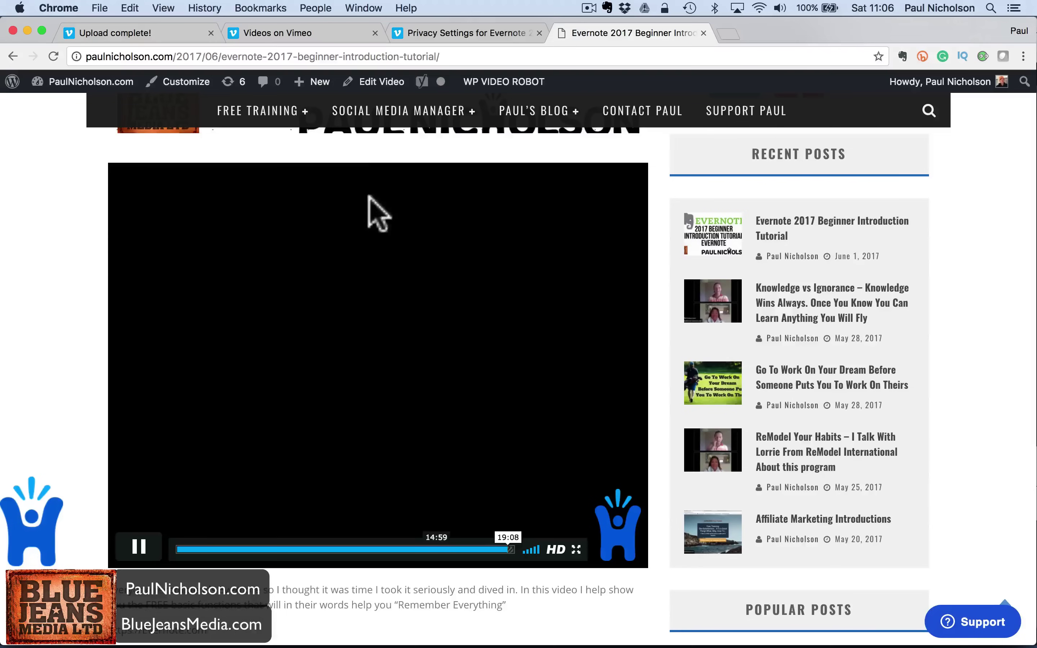
click(510, 551)
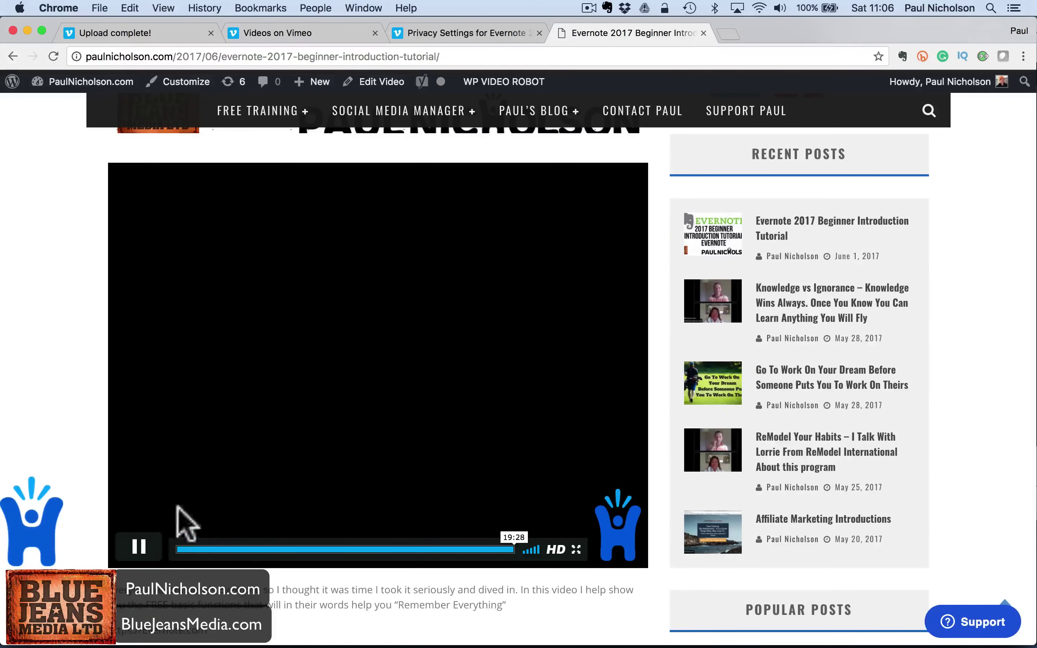
- Return to the video's privacy settings on Vimeo and open its embed settings
click(497, 35)
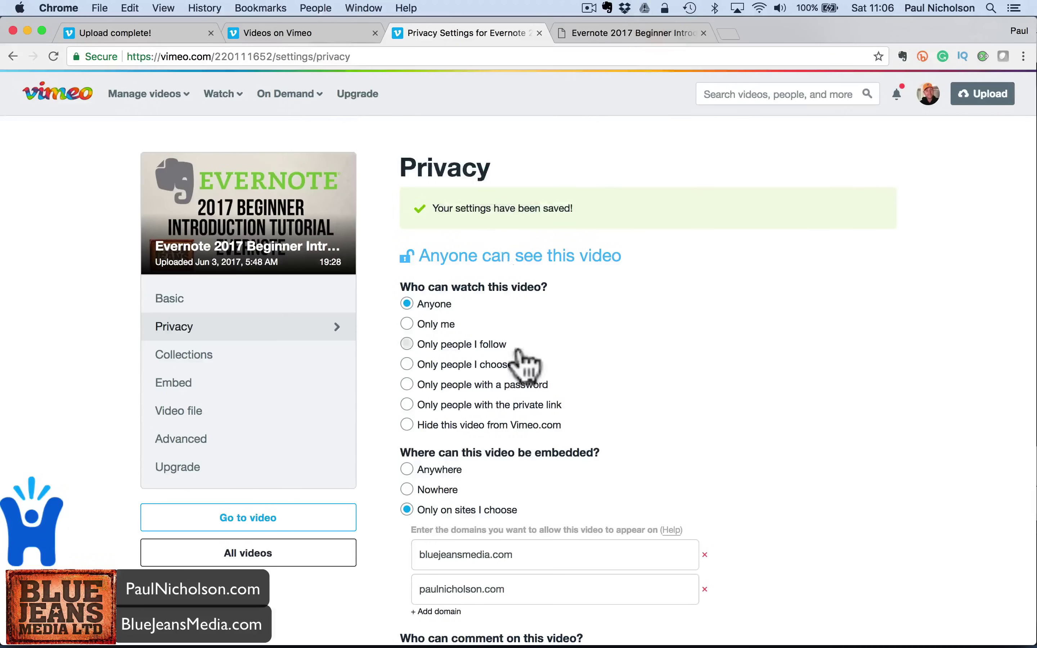
scroll(527, 362, down, 10)
scroll(520, 364, up, 10)
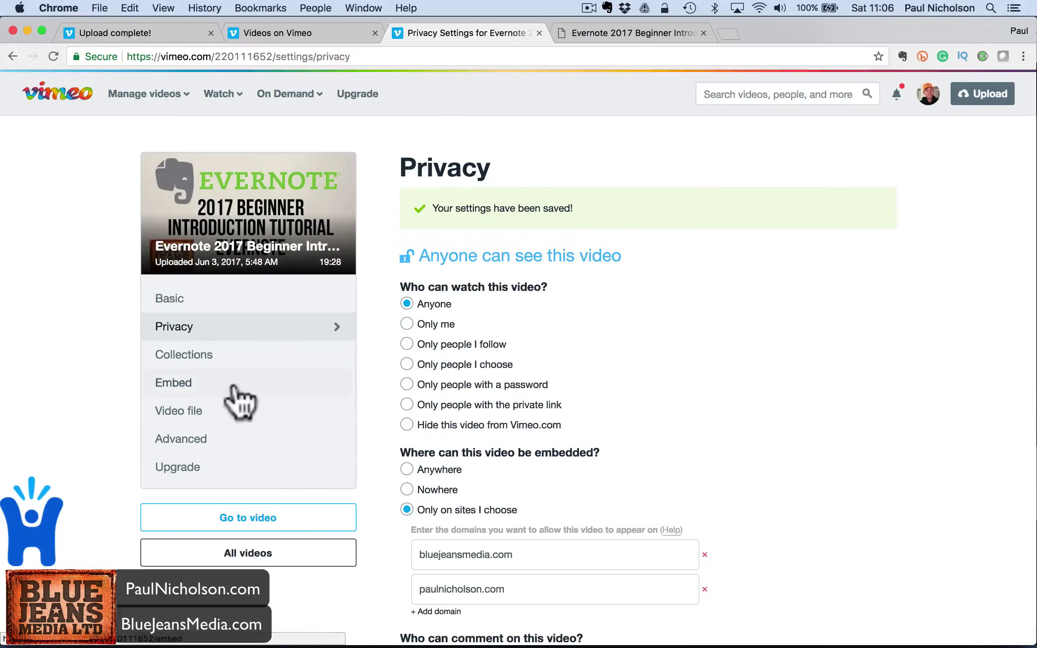
click(237, 382)
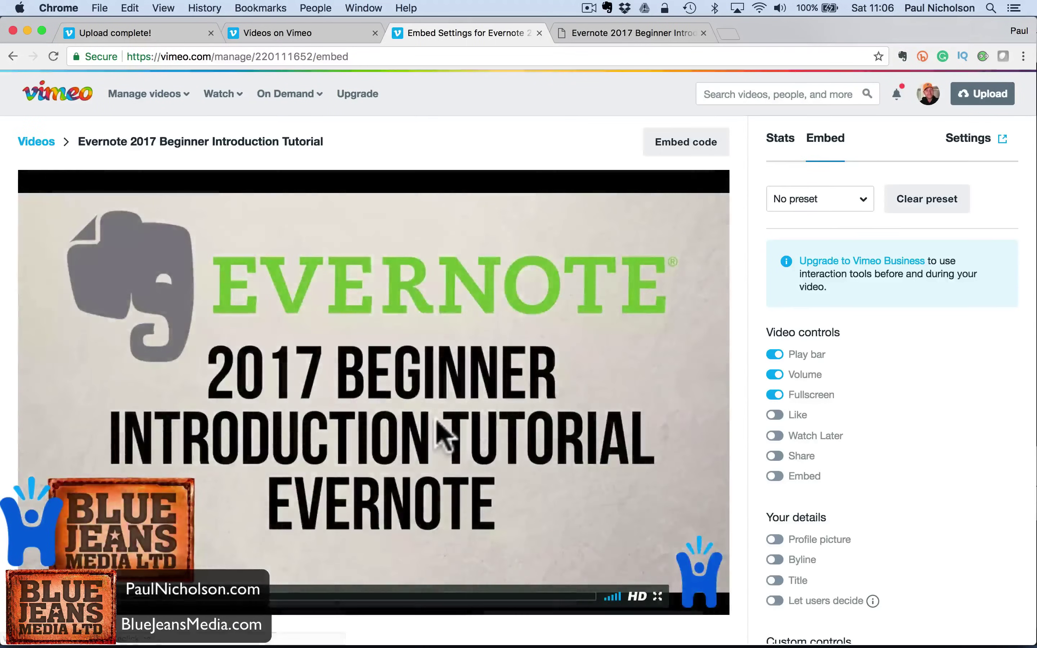
- Turn on the Watch Later, Share and Like controls for the embedded player, keeping the Embed control off
scroll(810, 484, down, 5)
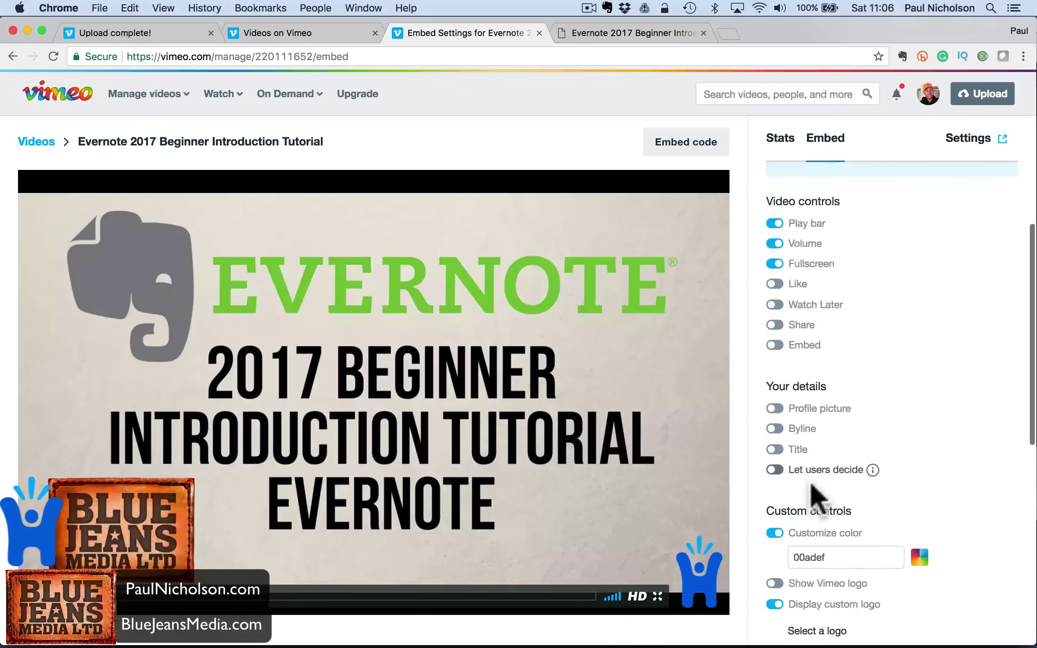
click(817, 298)
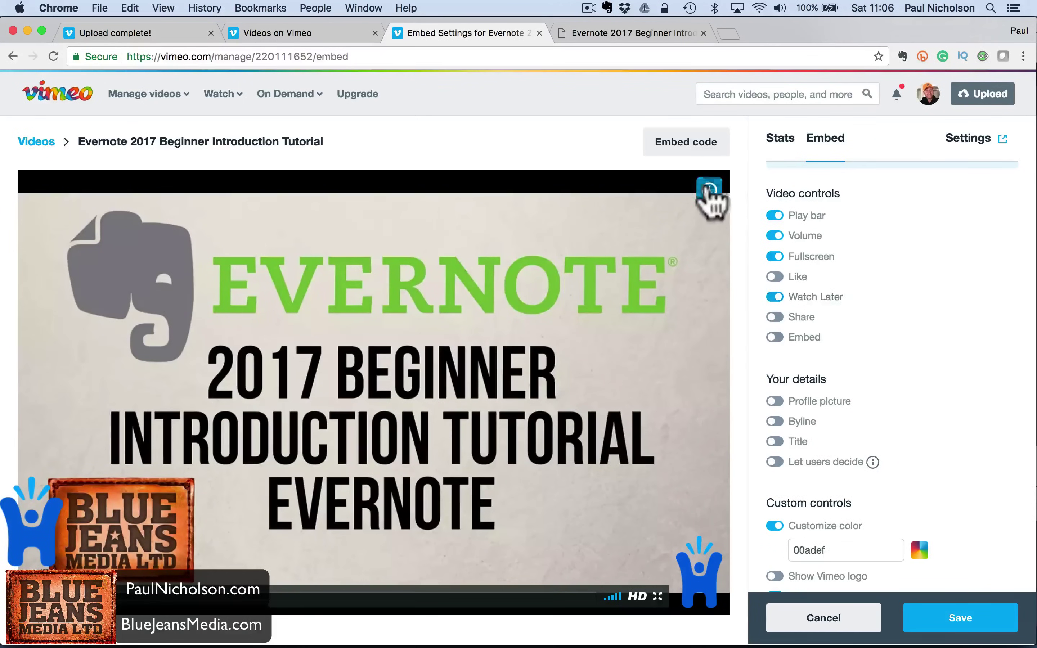
click(774, 317)
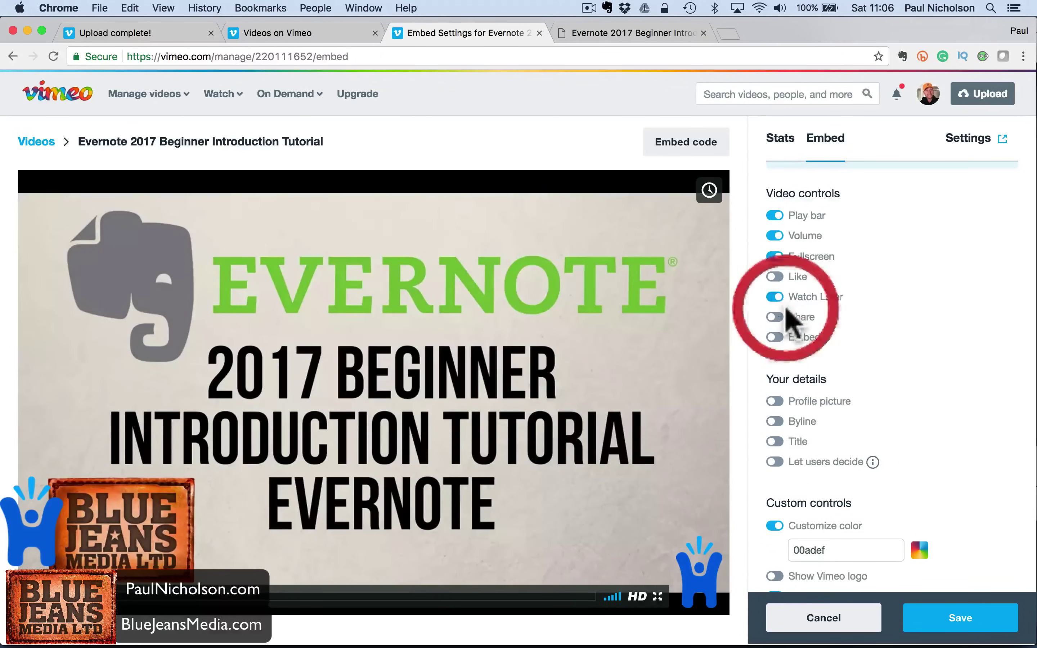
click(796, 339)
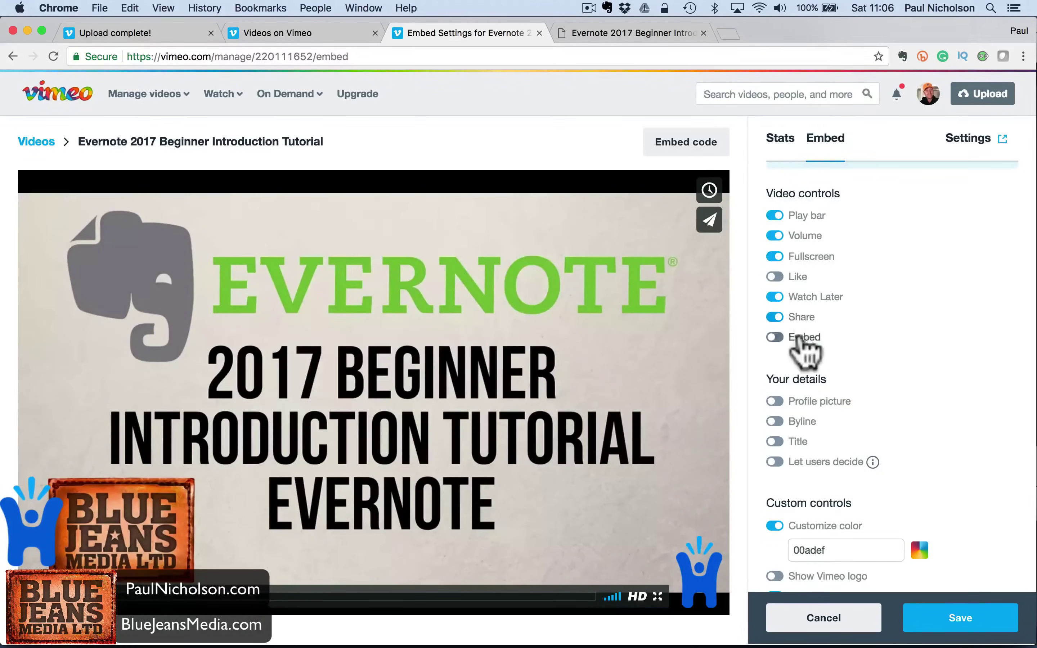
click(797, 344)
click(797, 344)
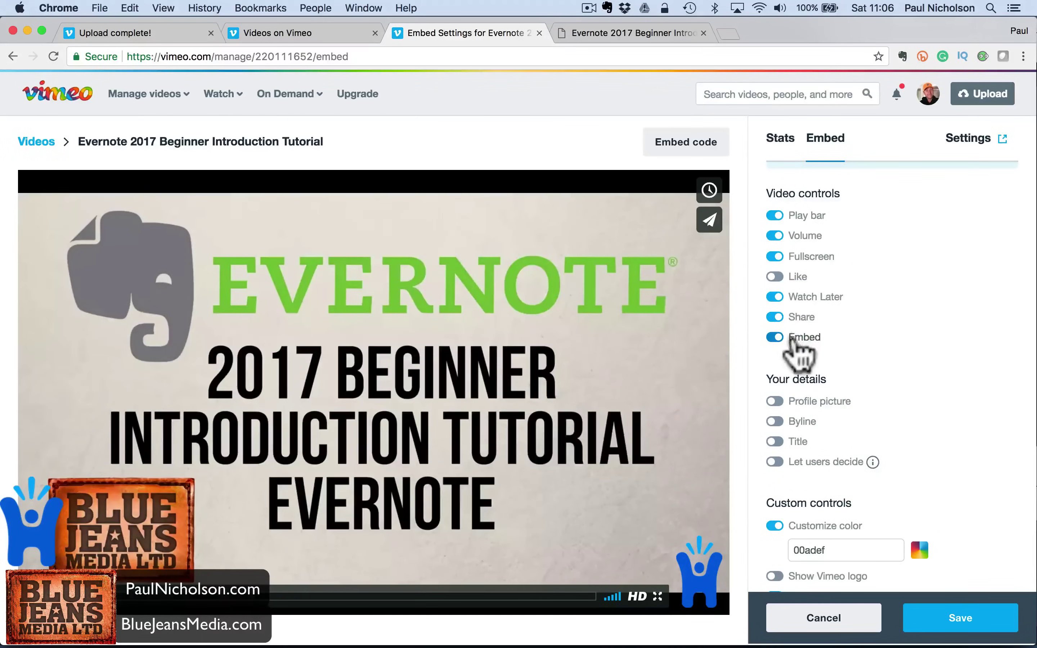
click(796, 276)
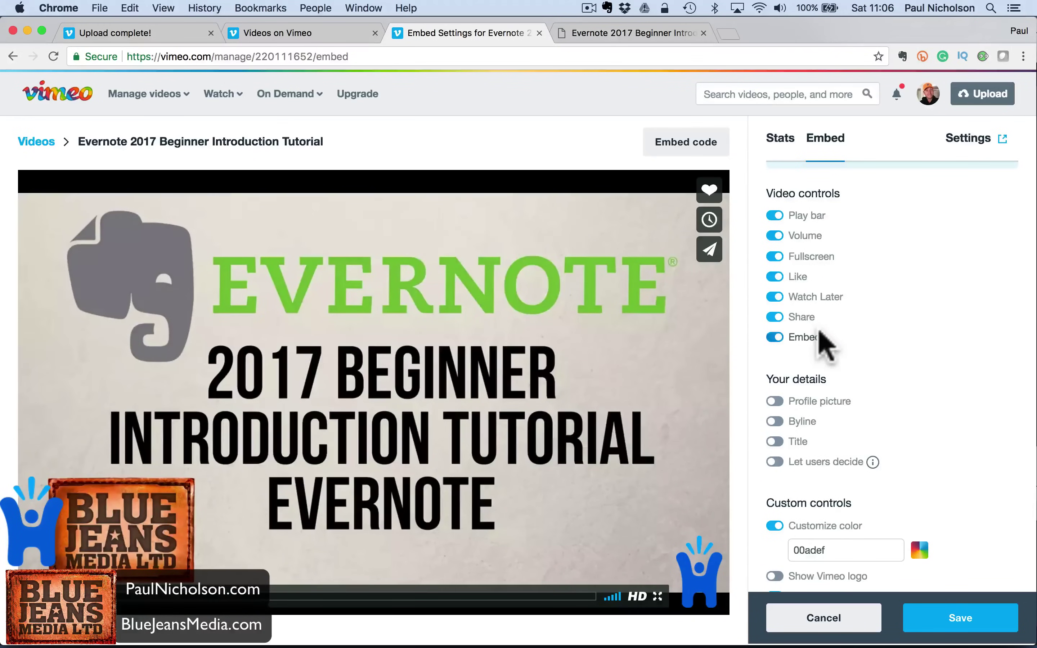
click(806, 338)
- Show the profile picture, byline and title on the player, keep Let users decide off, and save the embed settings
click(800, 401)
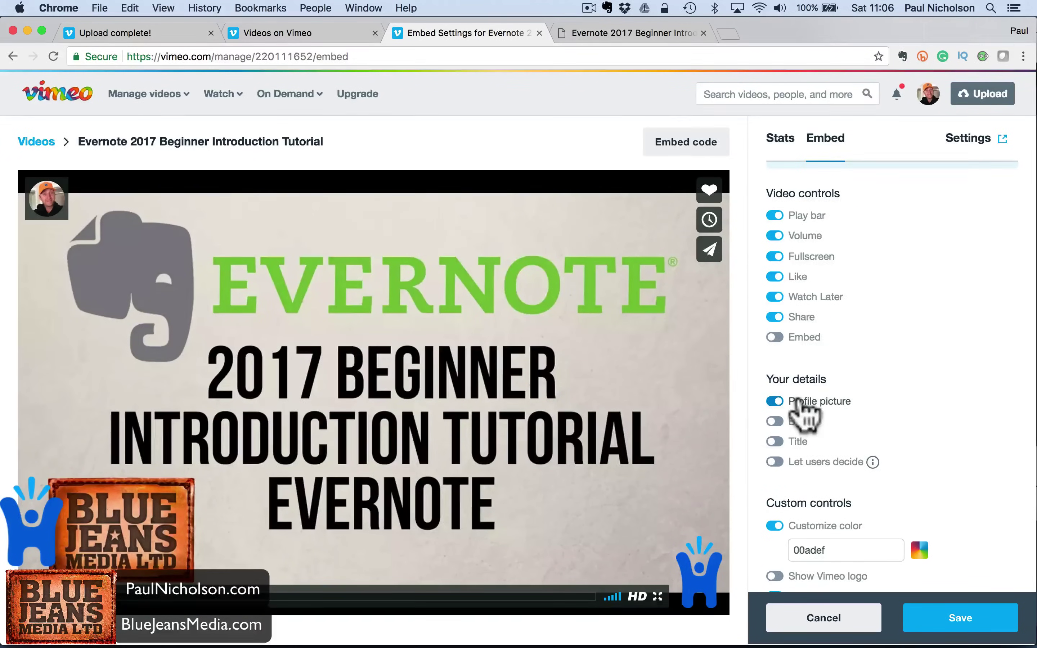
click(794, 423)
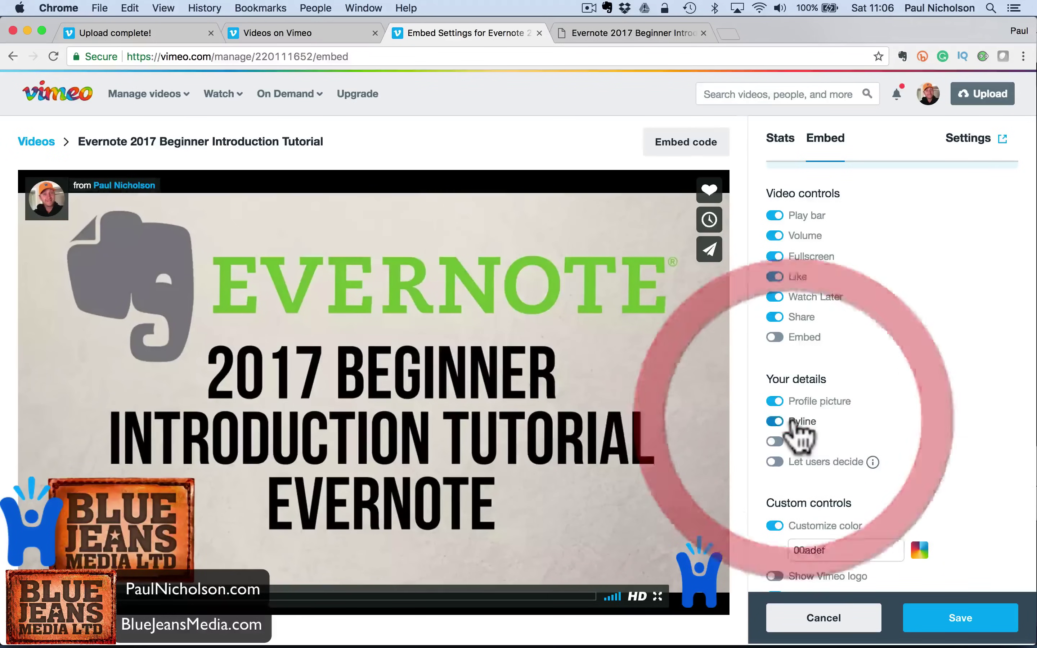
click(791, 440)
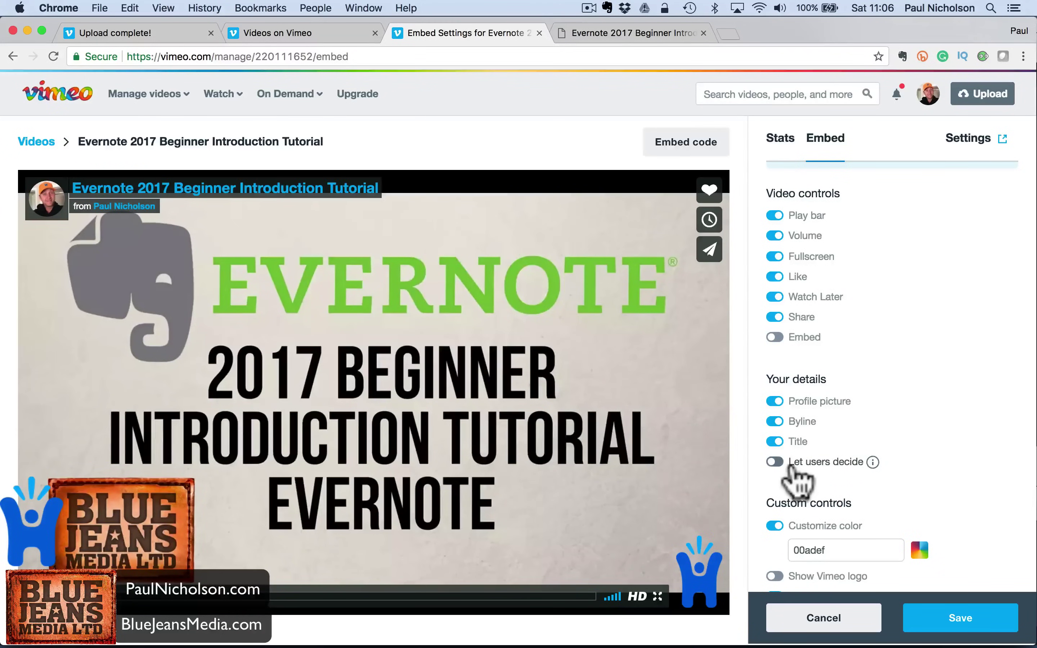
click(789, 463)
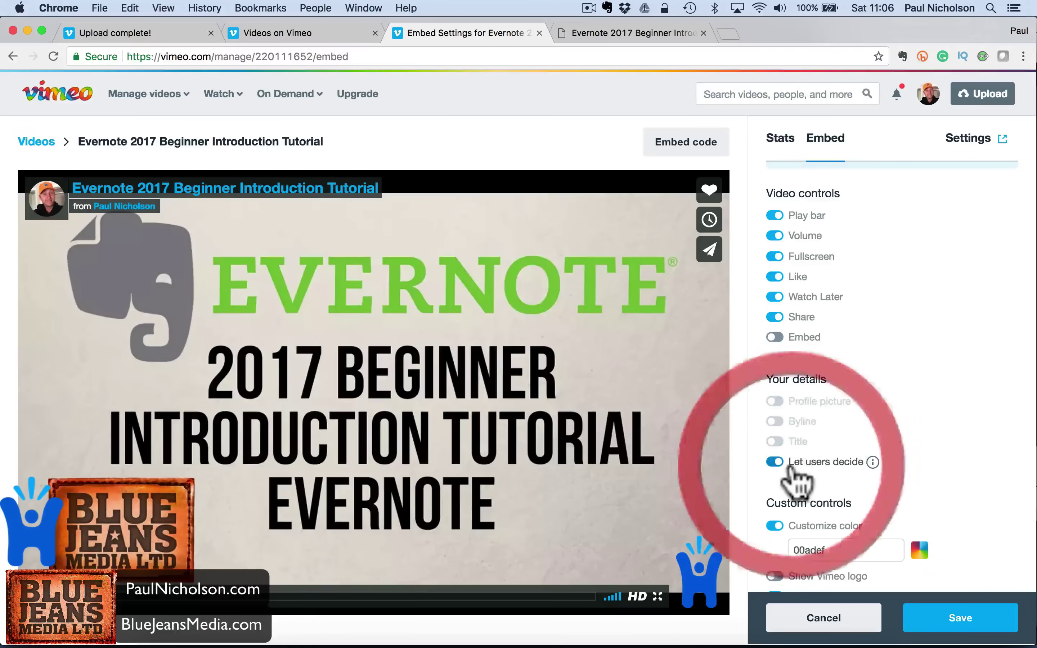
click(790, 464)
click(929, 604)
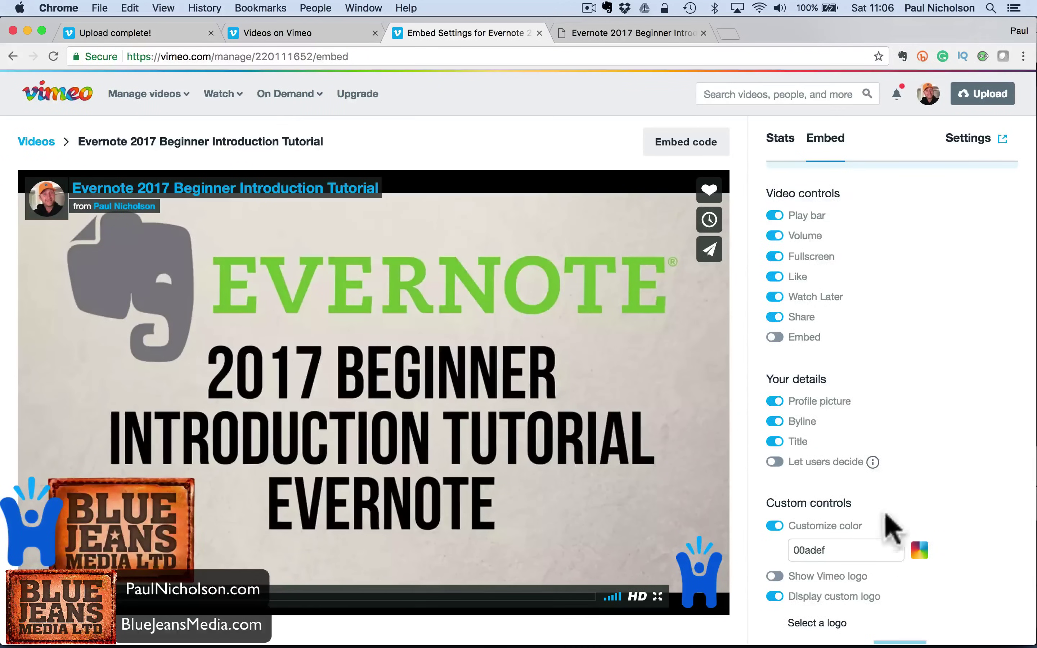
- Examine the custom logo and interaction tool options in the embed settings, and look through the video's basic settings
scroll(892, 536, down, 5)
scroll(871, 517, down, 1)
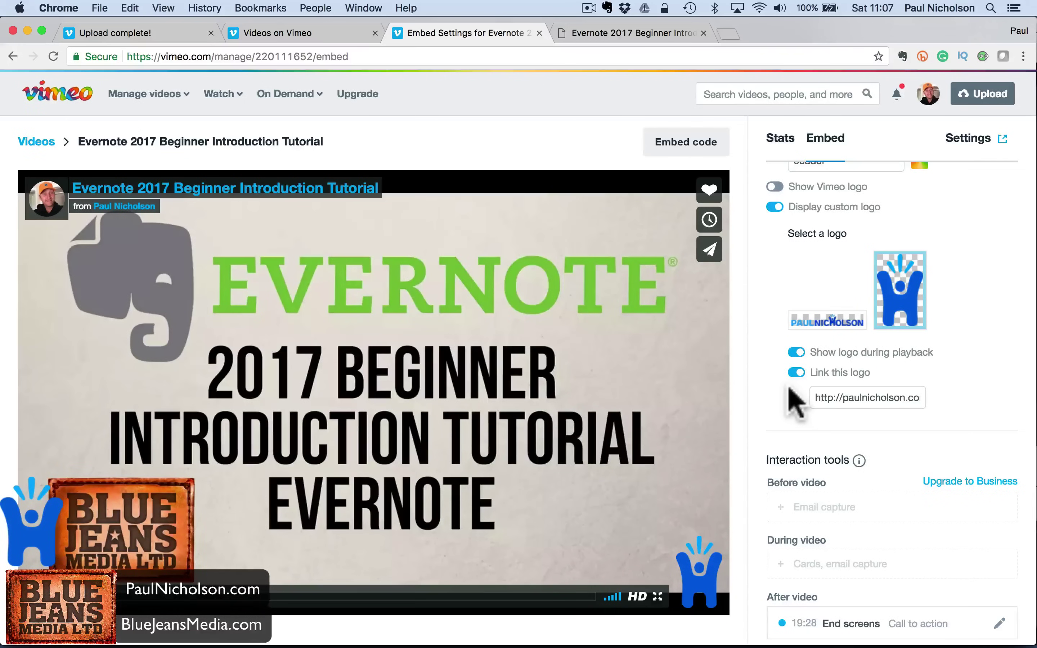
scroll(796, 403, down, 1)
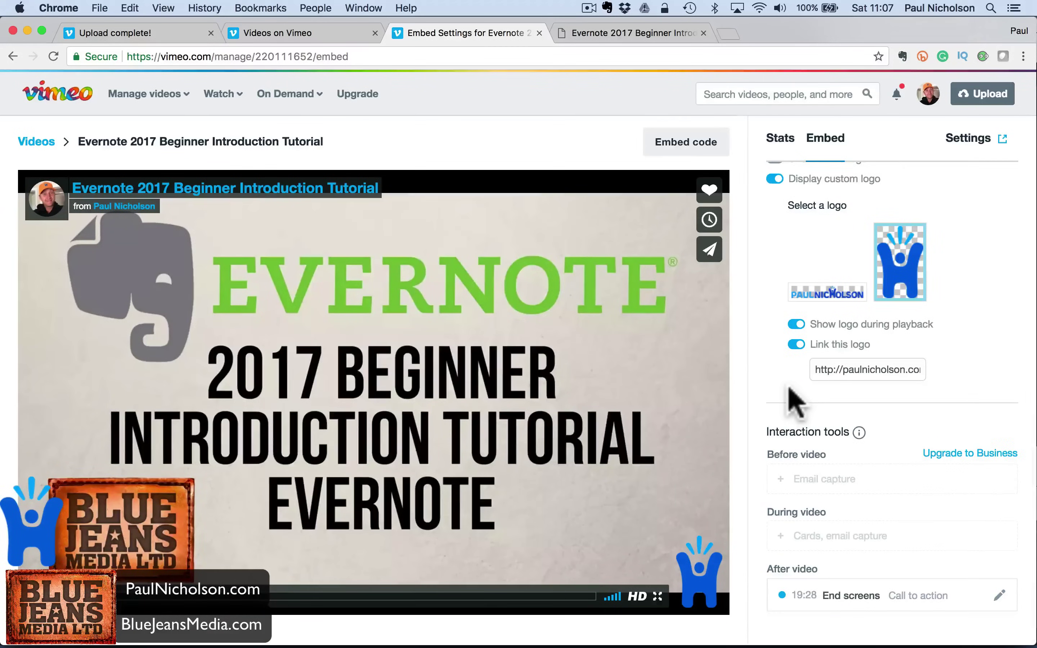
scroll(793, 401, up, 10)
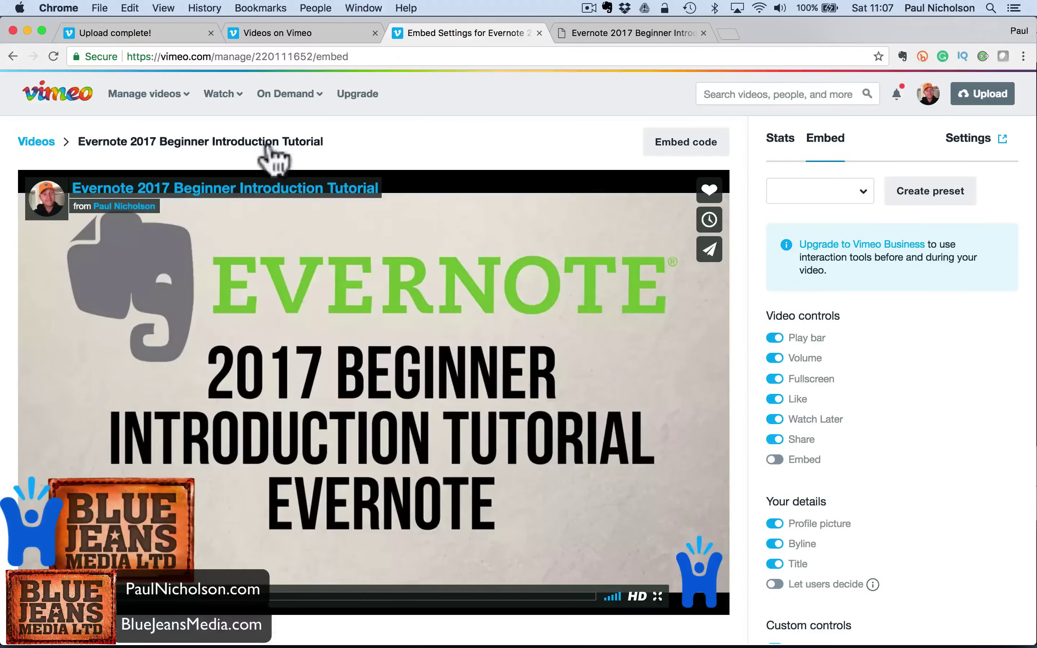
click(968, 139)
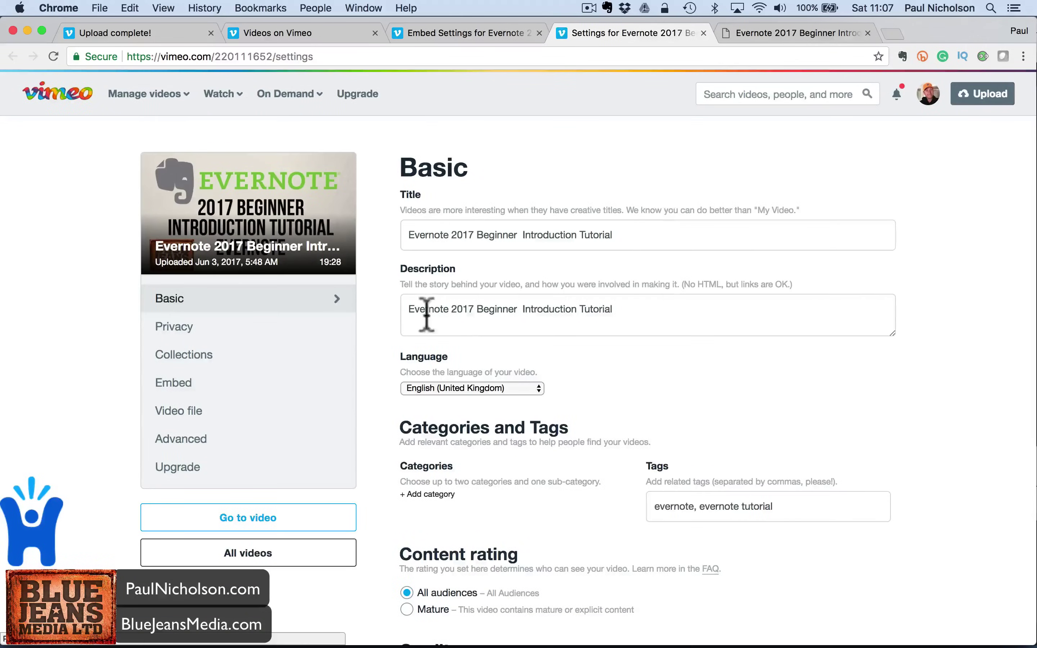
scroll(287, 398, down, 8)
scroll(282, 398, up, 7)
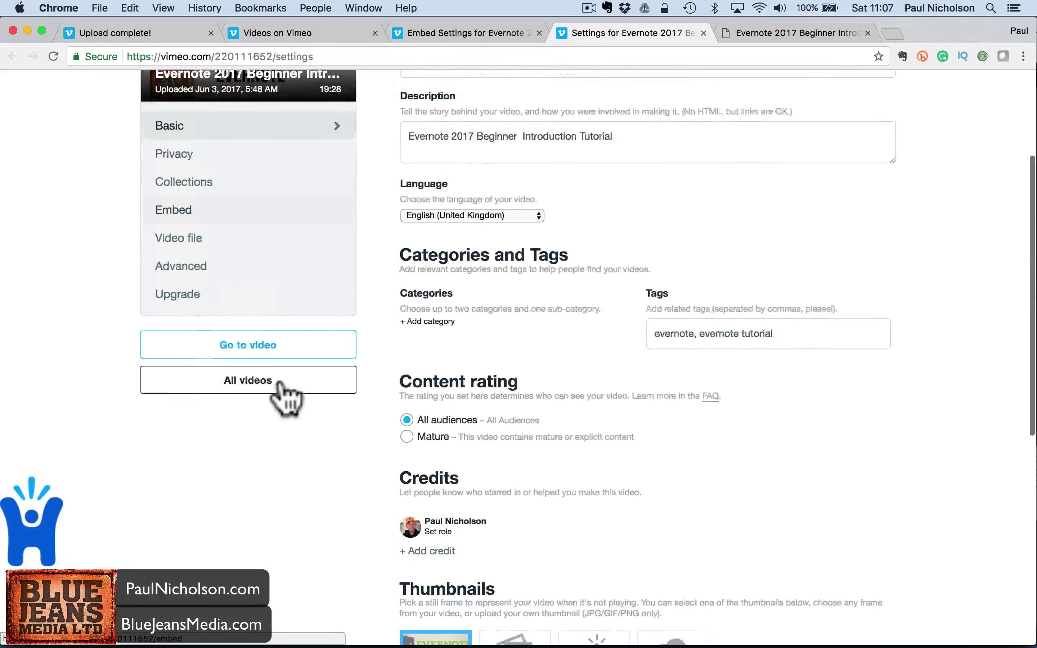
- Review the video file settings for replacing, deleting and directly linking the video, and open the advanced settings
click(254, 384)
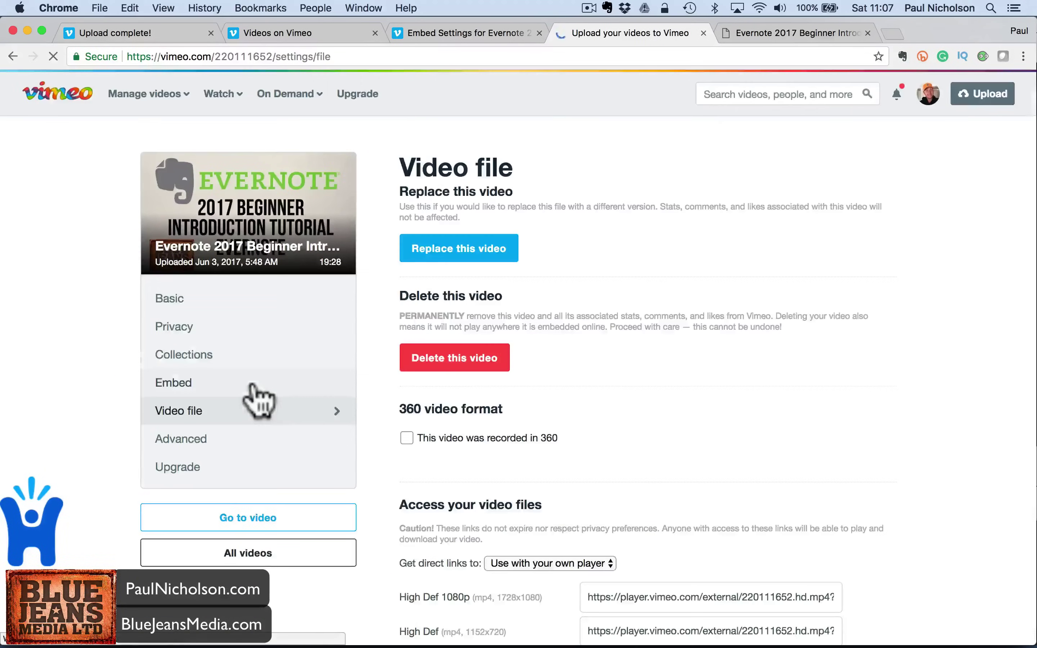
scroll(506, 278, down, 3)
scroll(521, 307, down, 4)
scroll(584, 241, up, 4)
scroll(558, 241, up, 2)
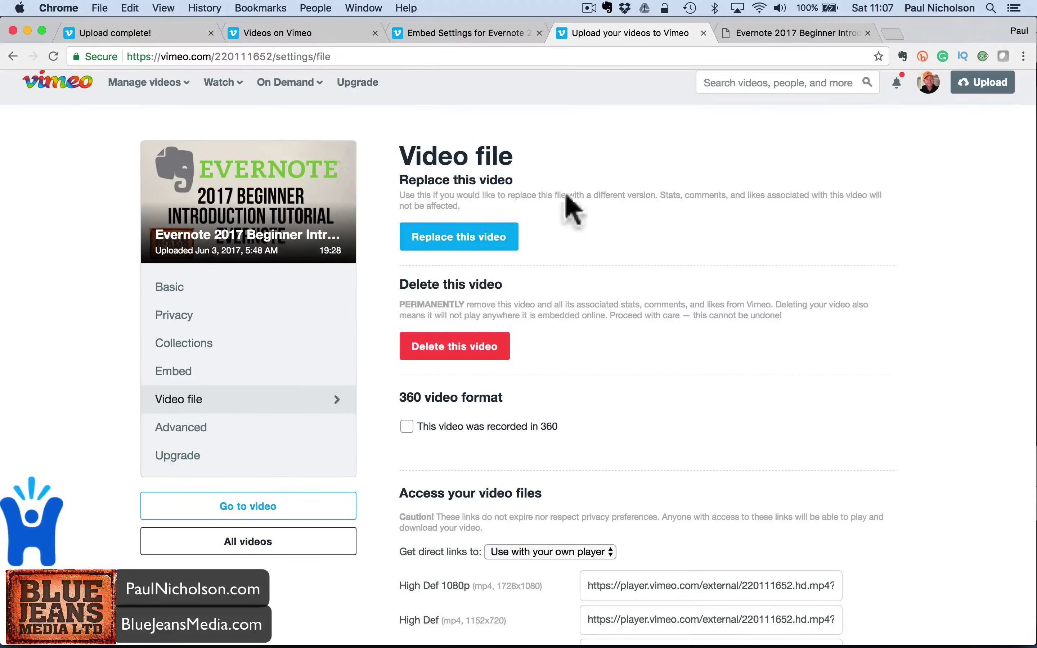
scroll(624, 271, down, 10)
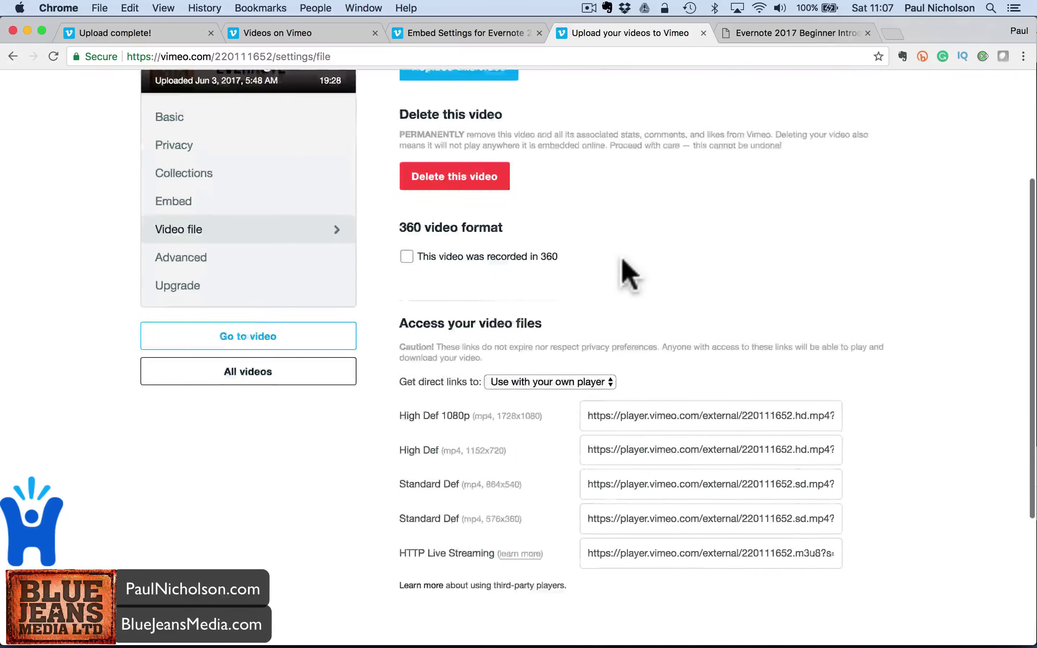
scroll(625, 271, up, 8)
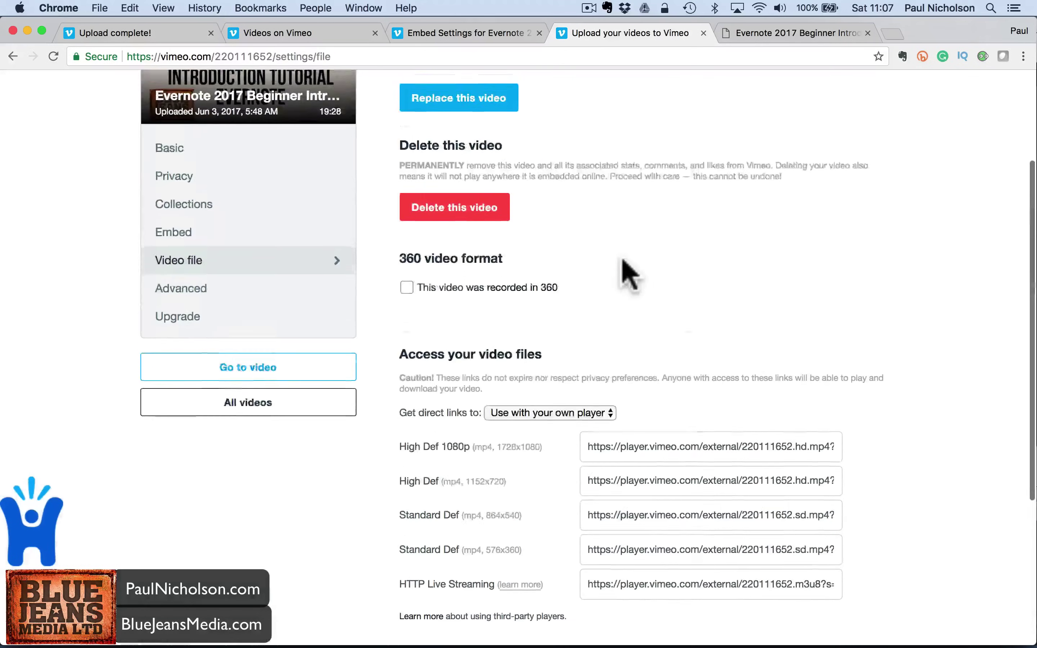
click(332, 377)
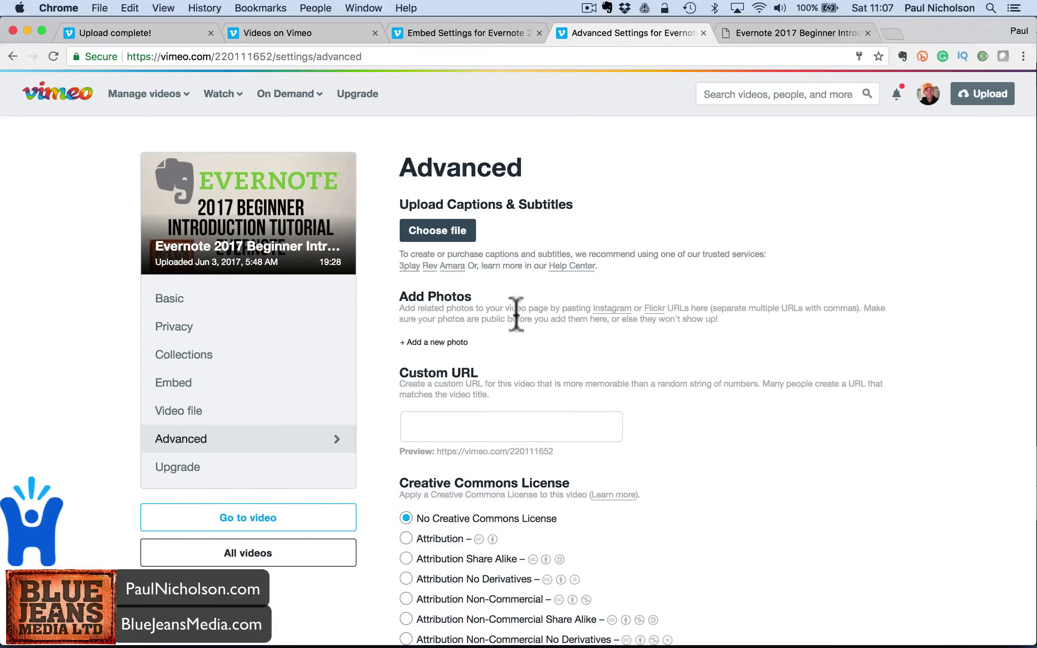
- Look through the advanced settings, the upgrade plan comparison and the video's basic settings
scroll(544, 301, down, 3)
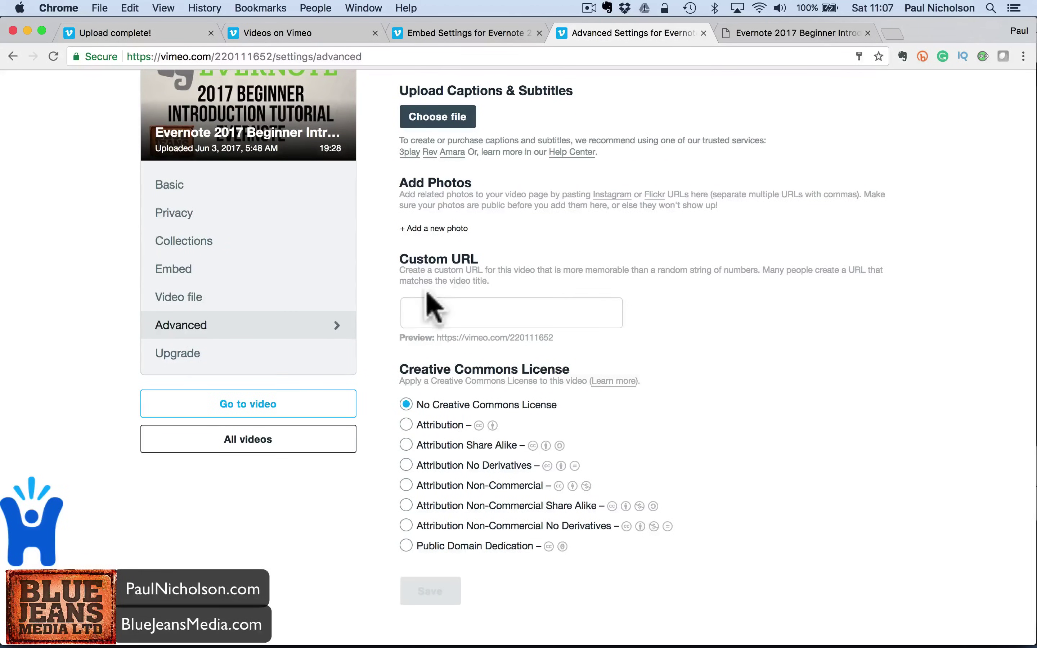
click(224, 356)
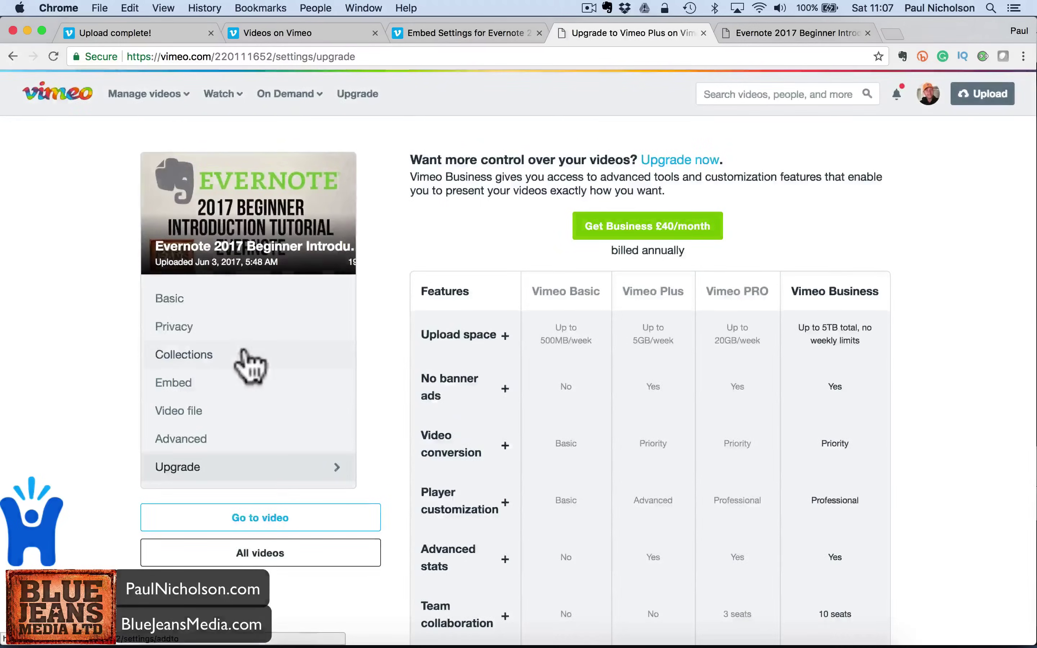
click(230, 306)
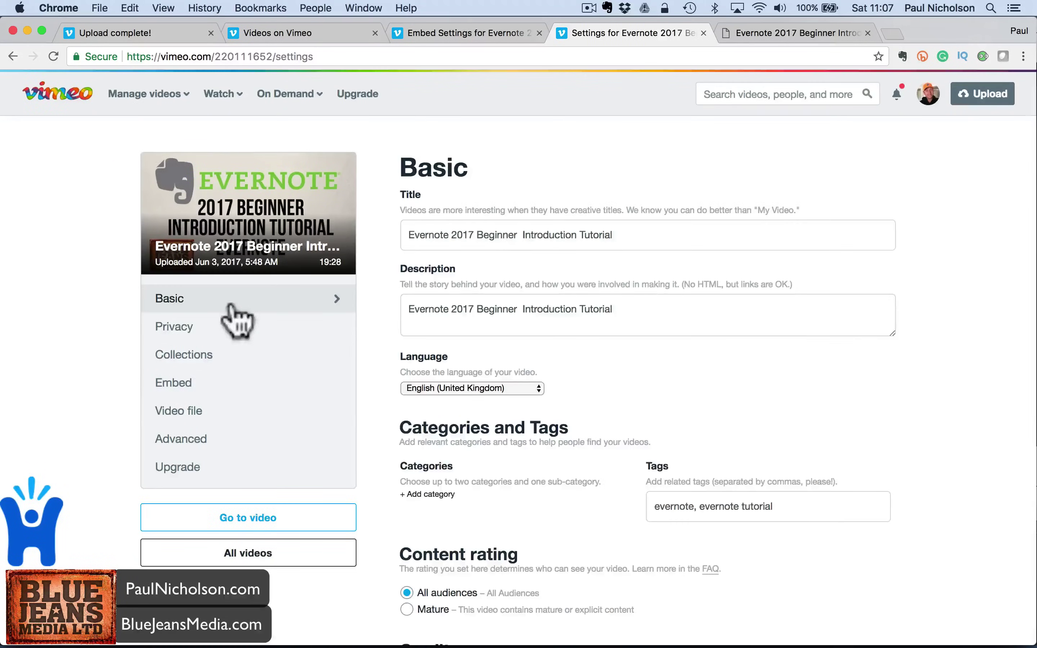
scroll(414, 405, down, 10)
scroll(413, 377, down, 3)
scroll(415, 382, up, 15)
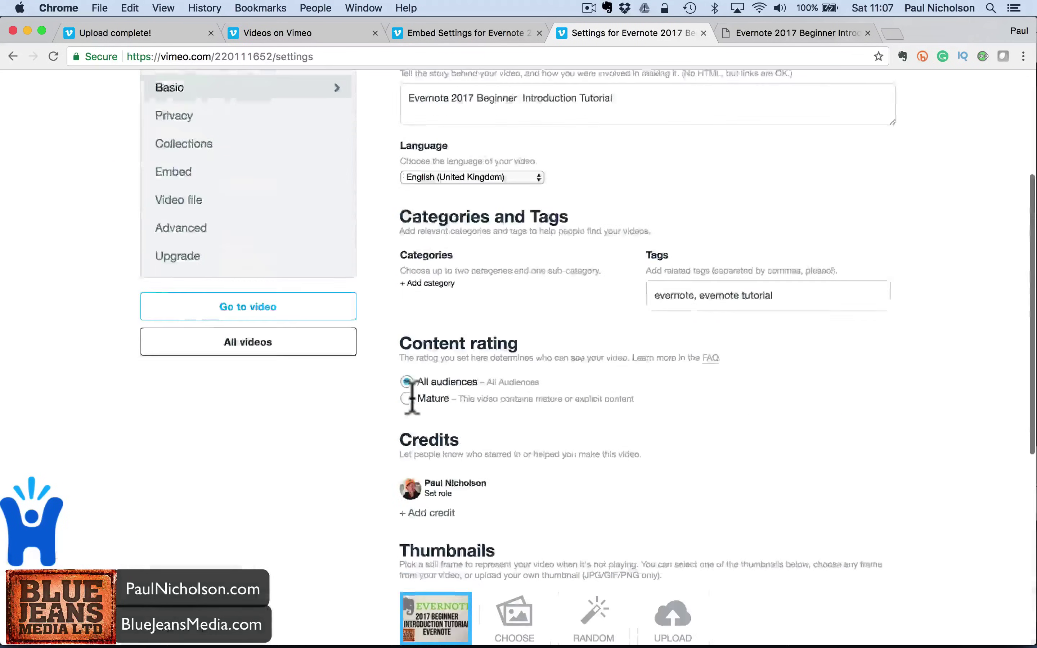
- Review the video's privacy settings and open its collections settings
click(261, 236)
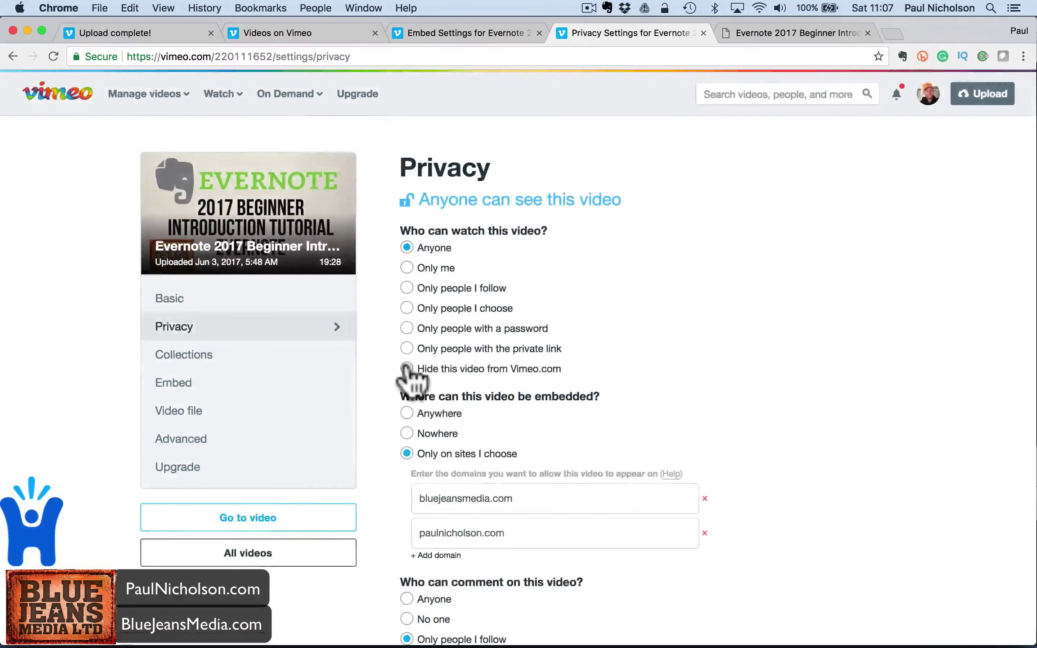
scroll(412, 377, down, 5)
scroll(410, 374, up, 2)
click(263, 218)
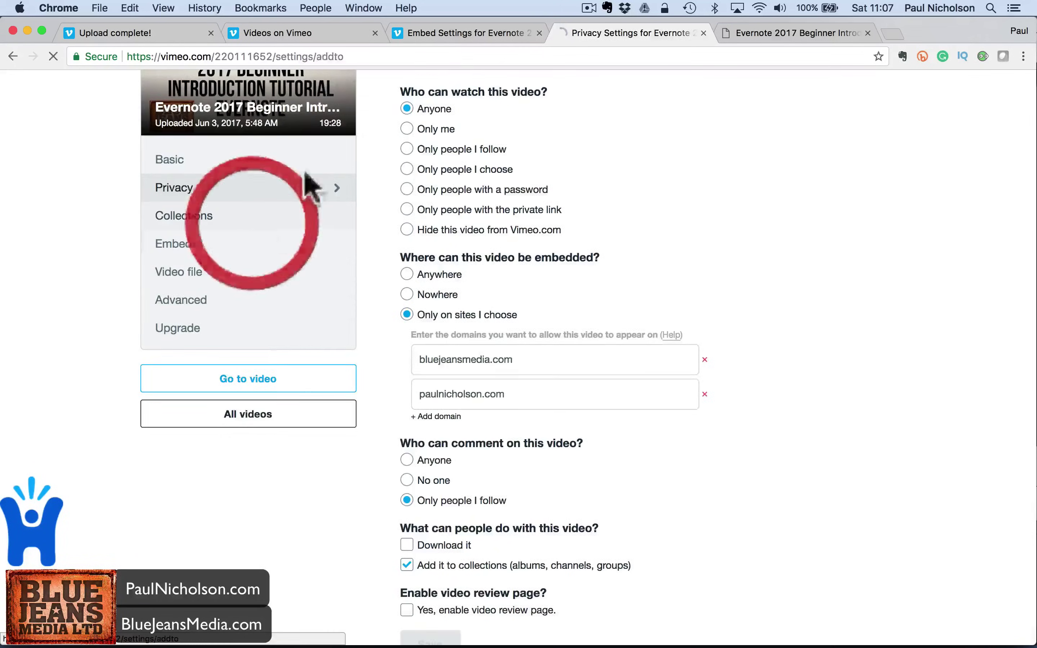
- Switch to the published Evernote blog post and play the embedded video
click(755, 34)
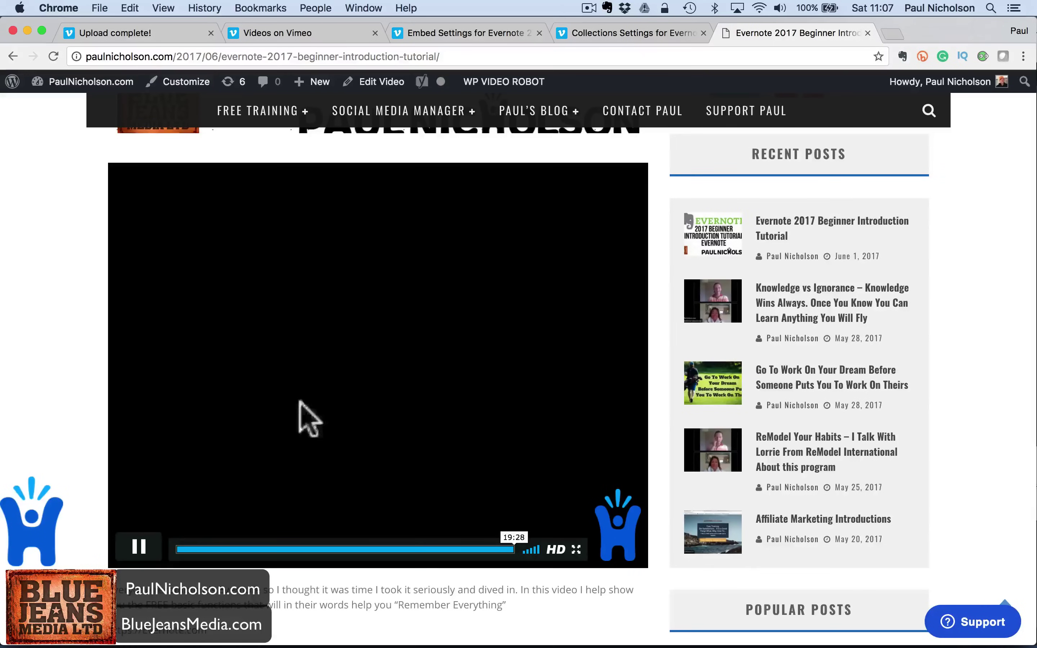
click(140, 550)
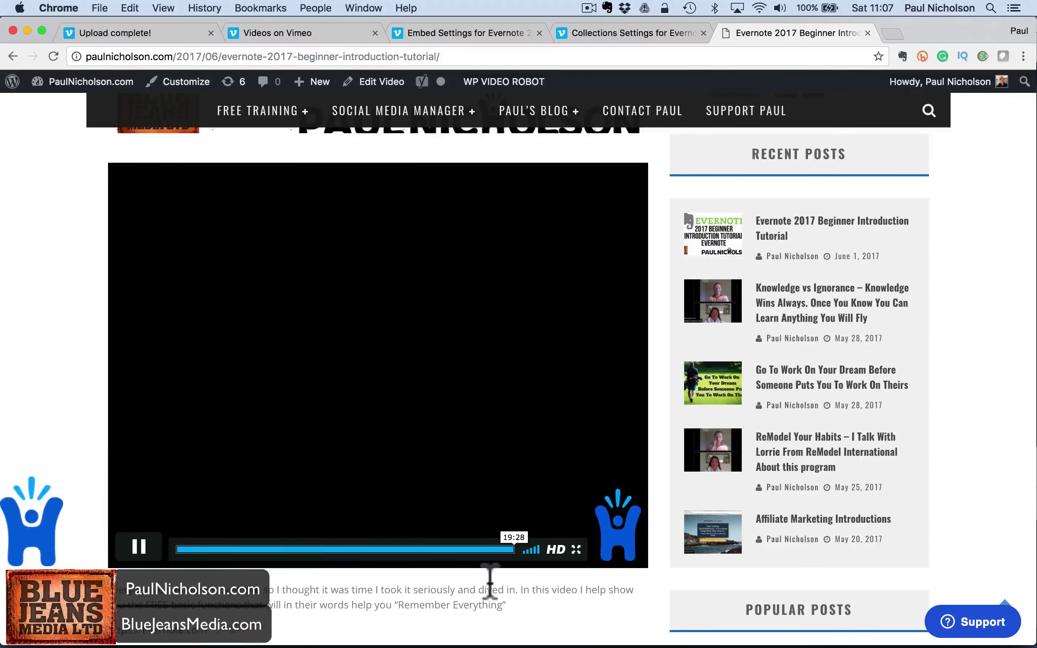
click(140, 549)
click(141, 551)
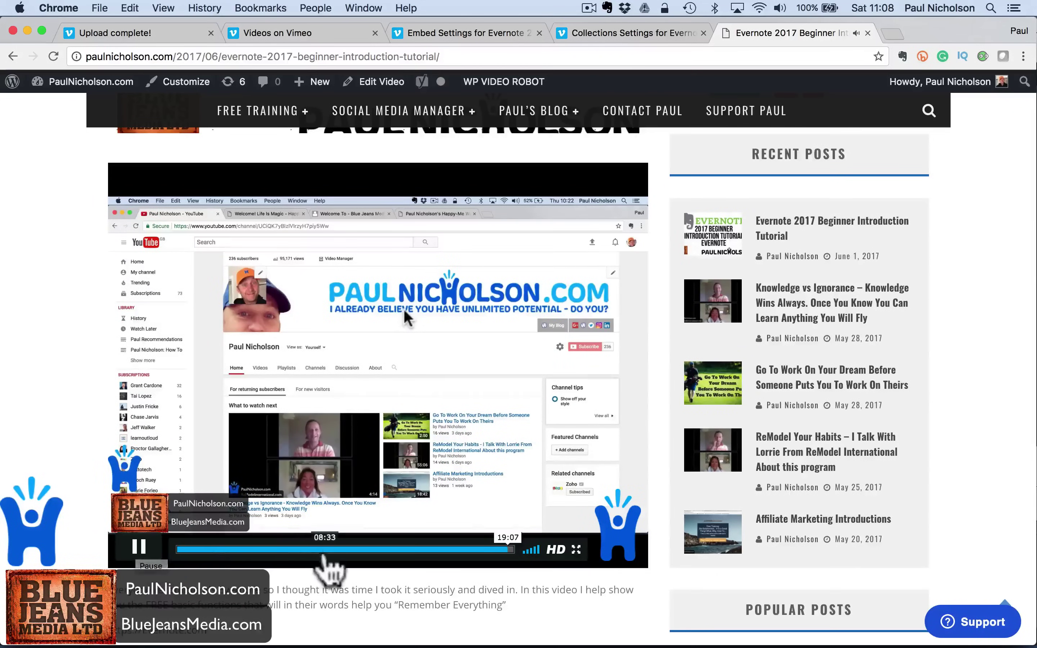
- Skip to the end of the embedded video and open the Happy-Me.com link on its end screen
click(530, 553)
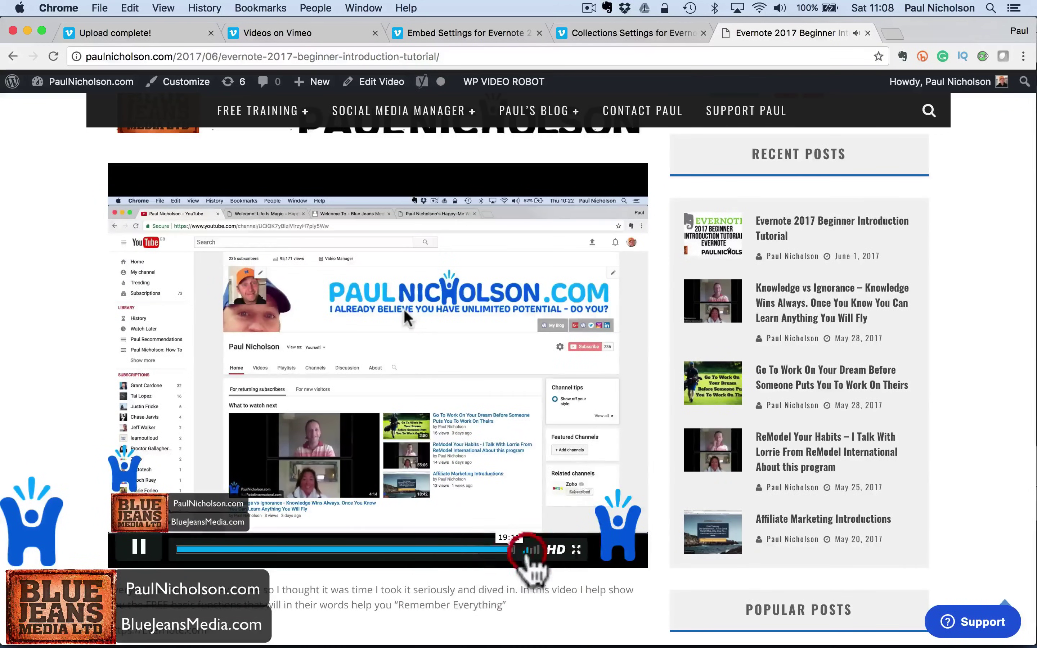
click(527, 553)
click(521, 556)
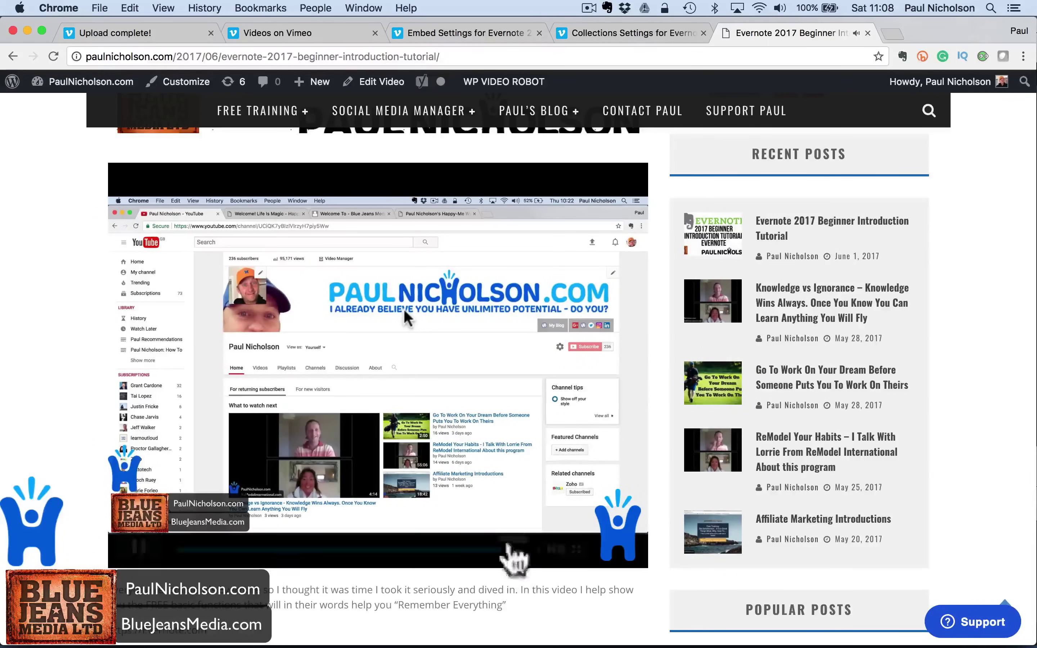
mouse_move(510, 537)
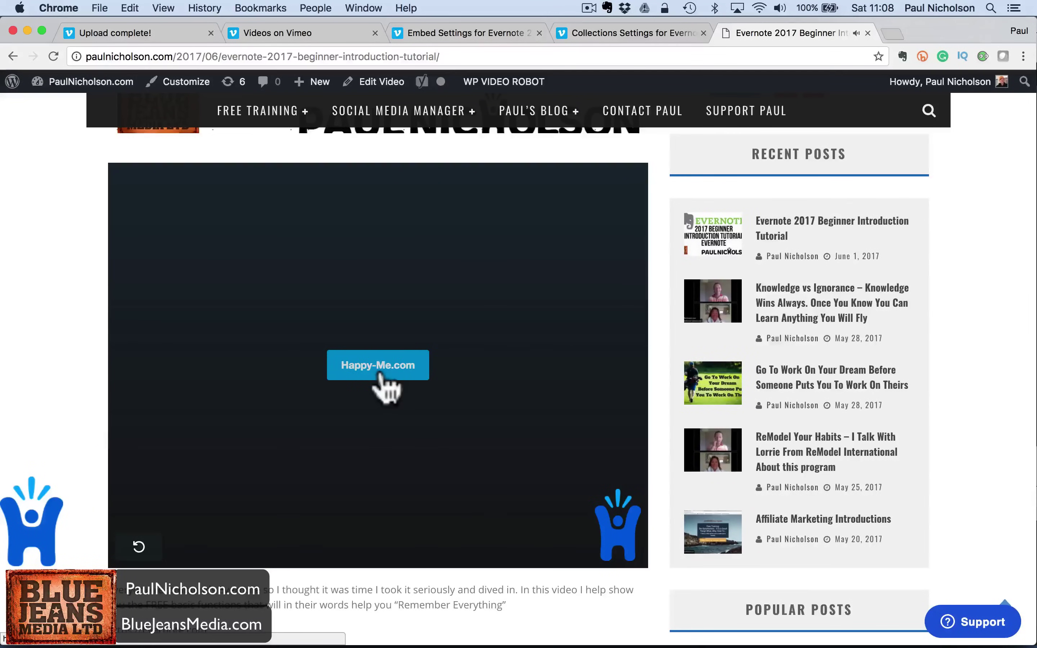
click(380, 372)
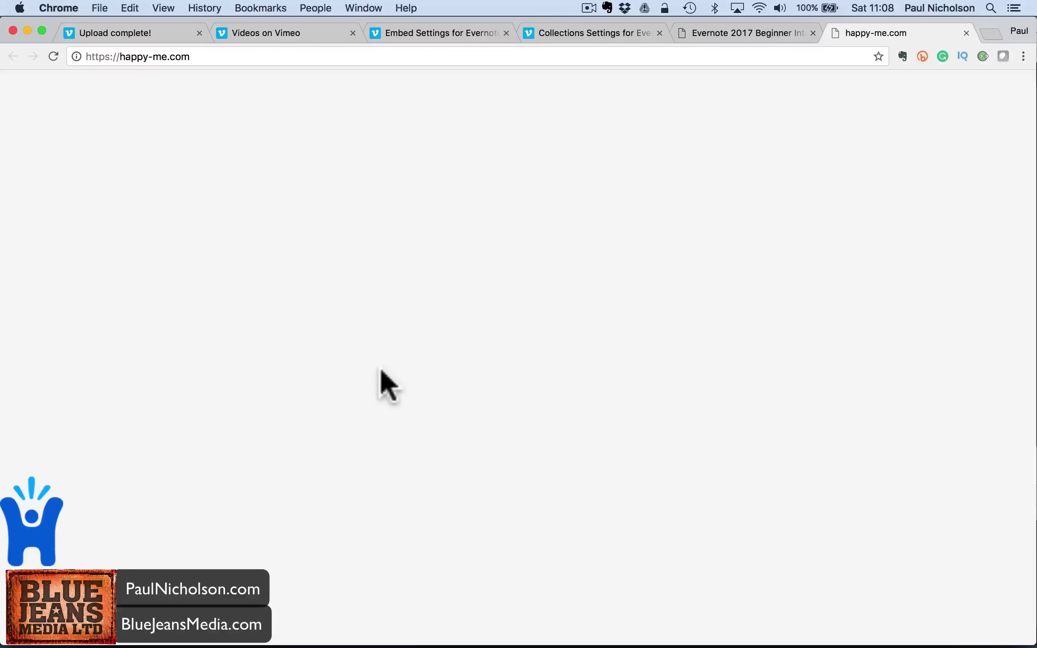
- Return to the Vimeo video settings and review the embed options for video controls, custom logo and interaction tools
click(612, 36)
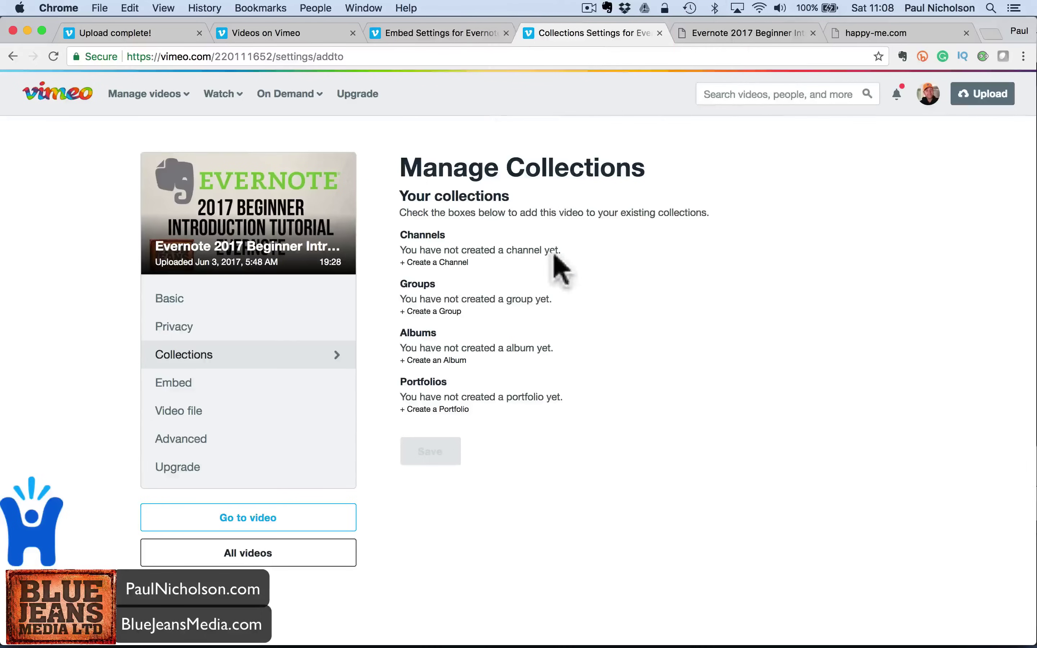
click(282, 327)
click(262, 382)
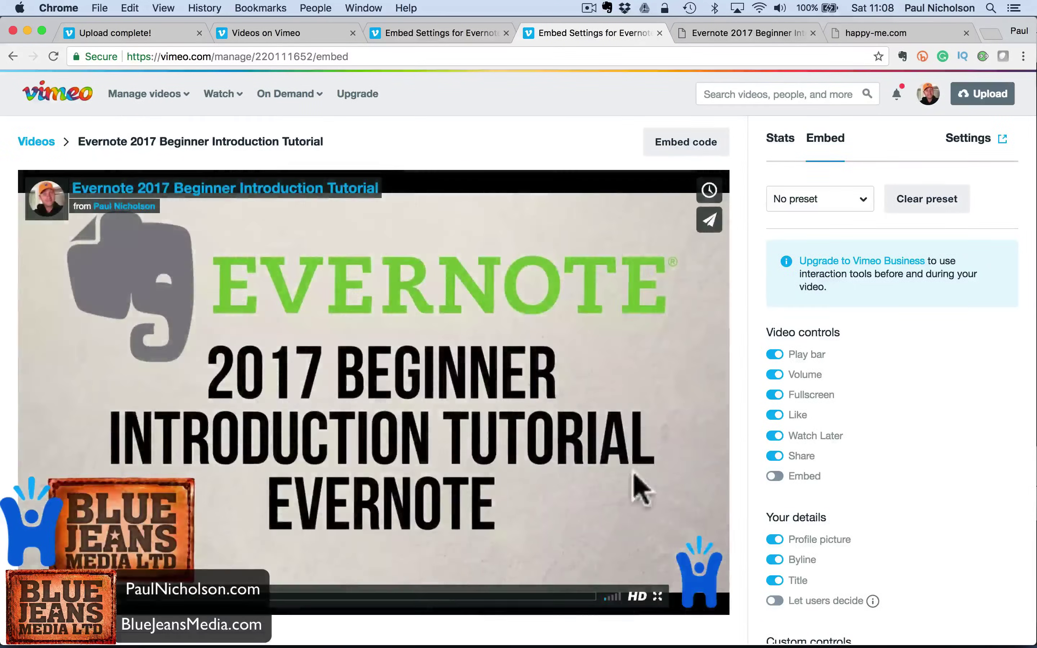
scroll(806, 352, down, 15)
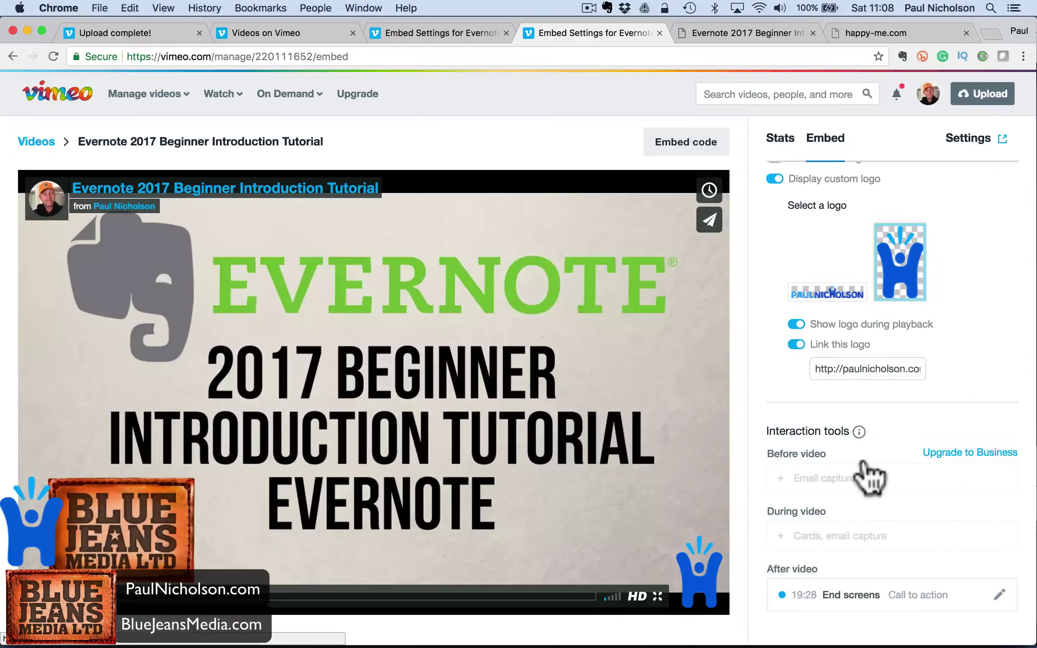
scroll(864, 465, up, 10)
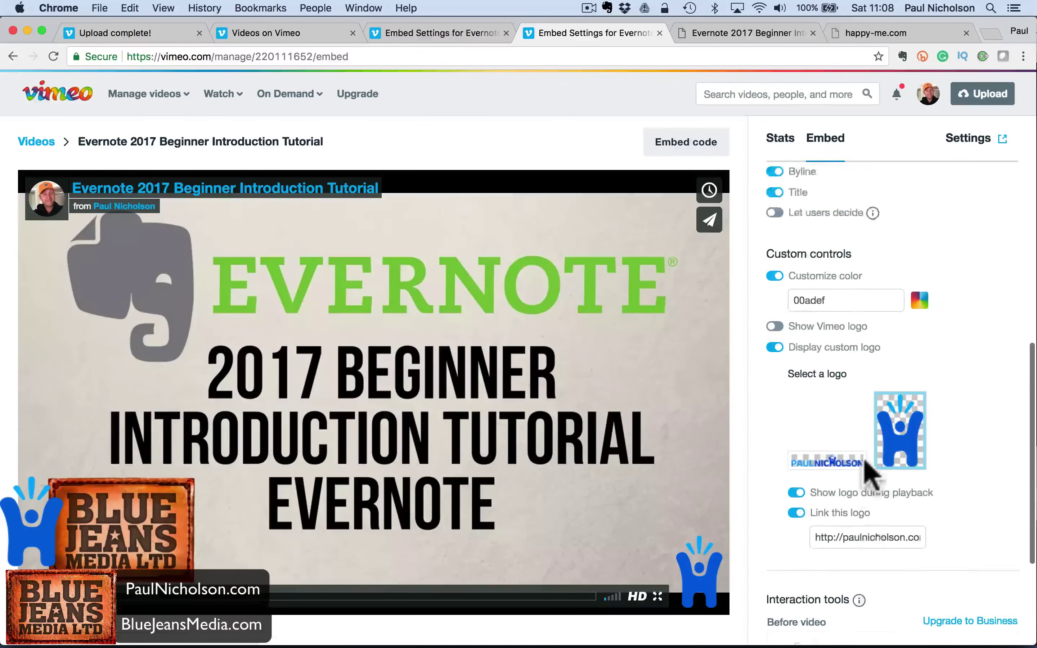
scroll(868, 473, up, 6)
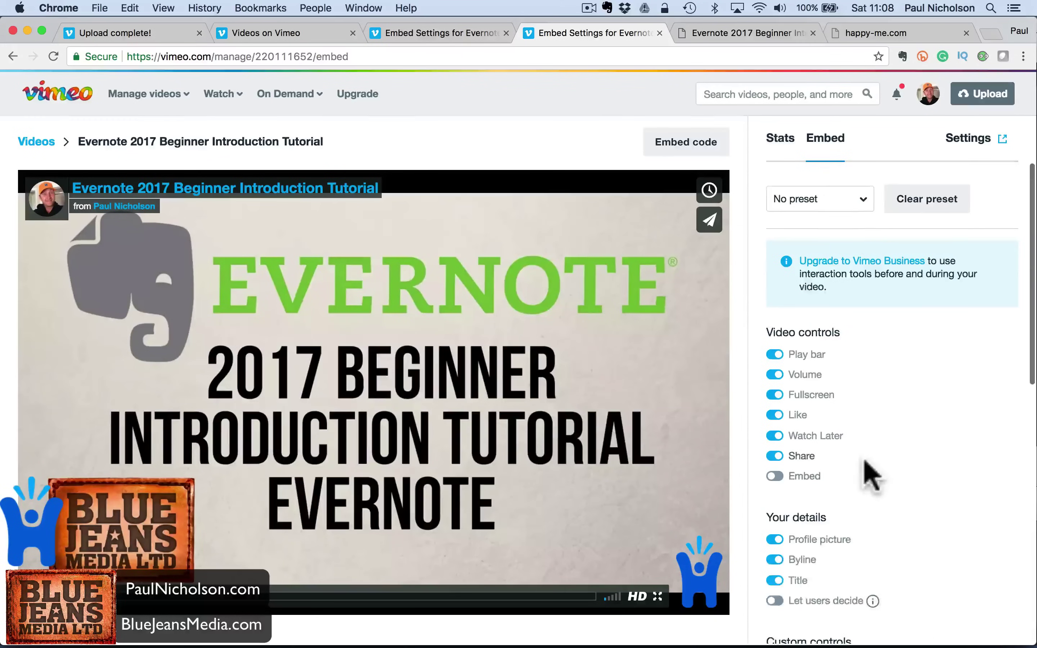
- Apply the Training Embed preset to the video, save the embed settings and check the preset's controls
click(863, 199)
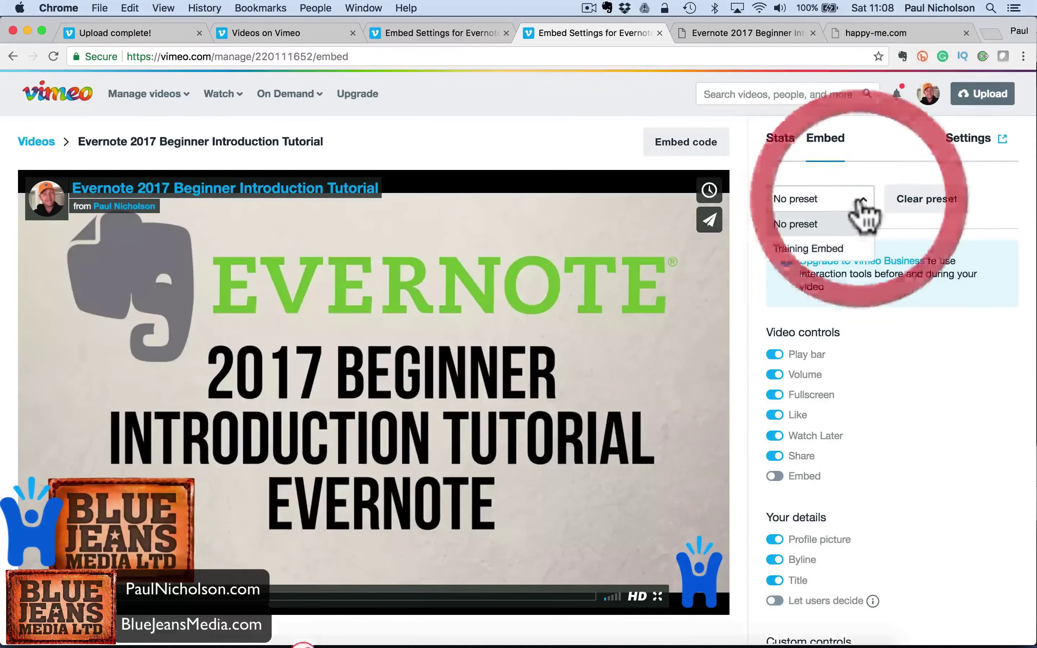
click(825, 249)
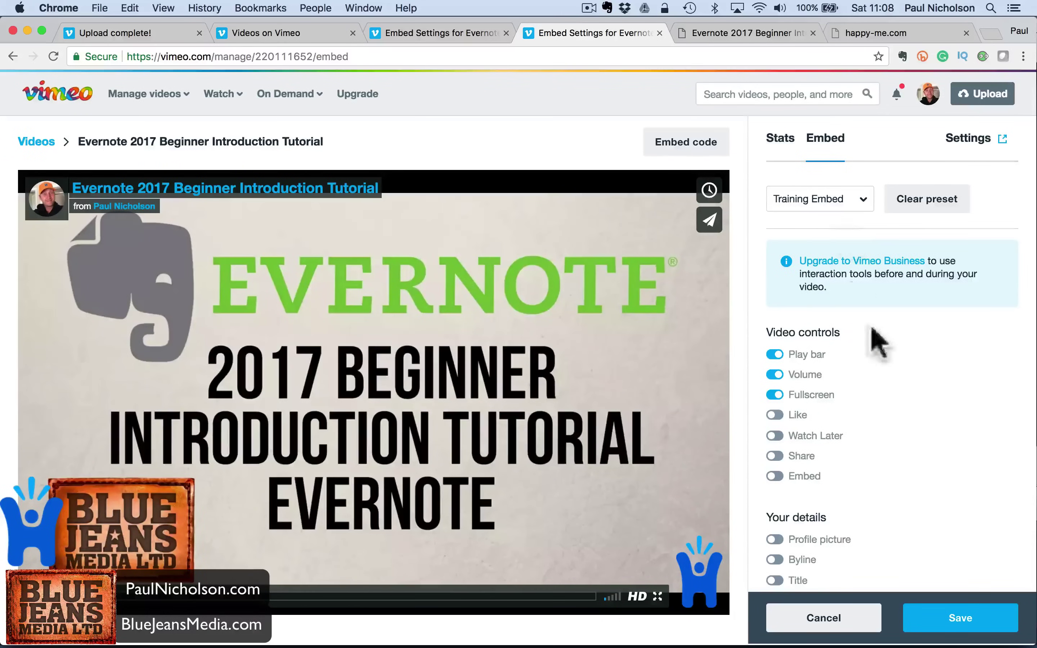
click(927, 618)
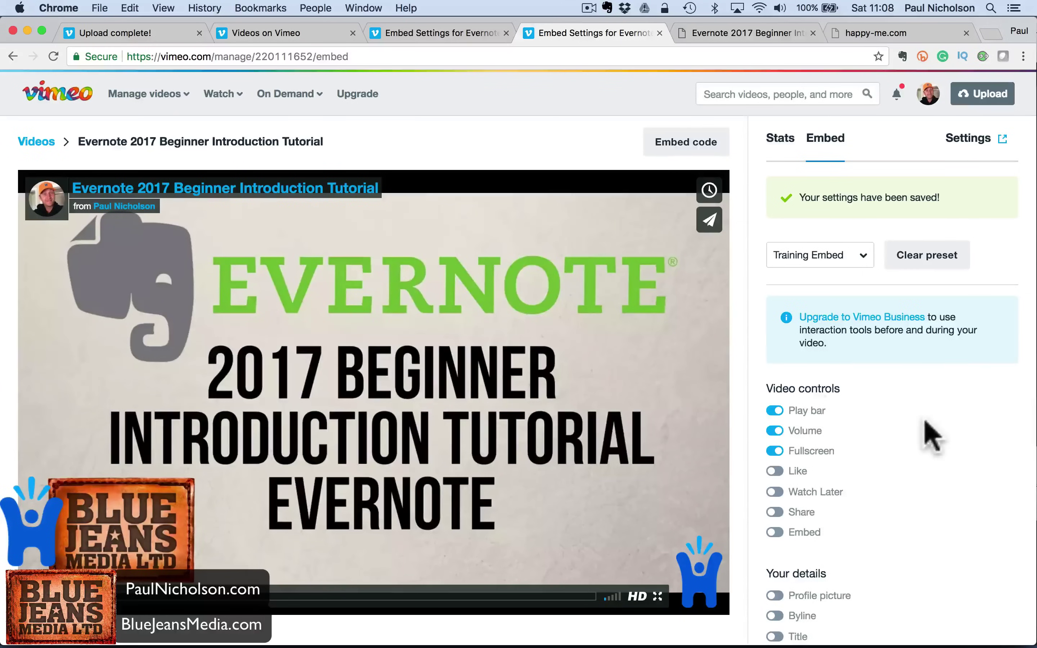
scroll(932, 435, down, 10)
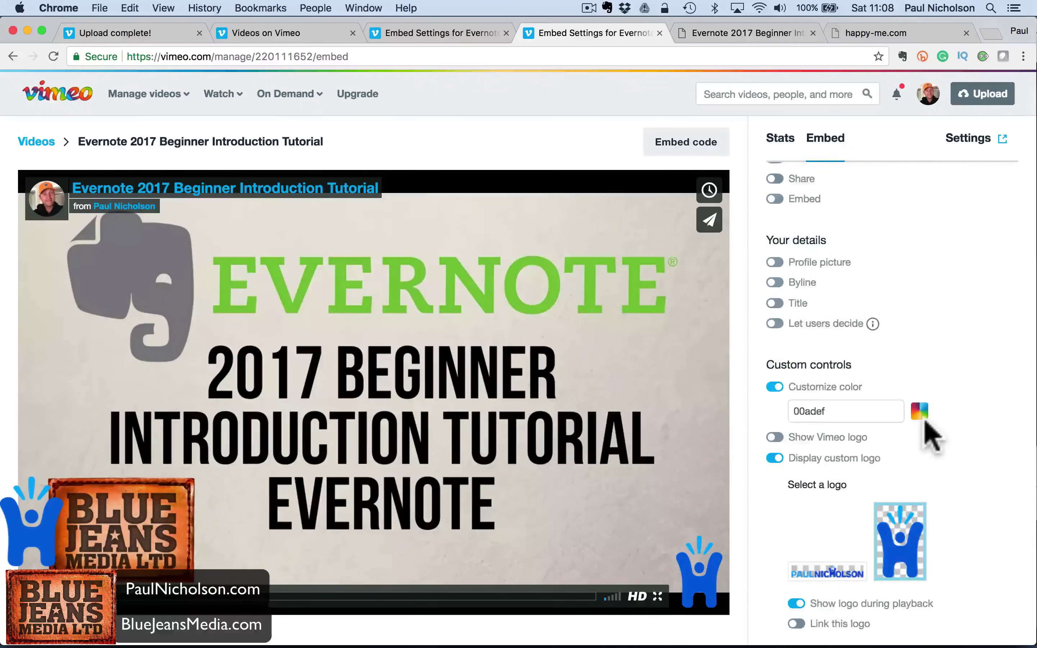
scroll(886, 382, up, 8)
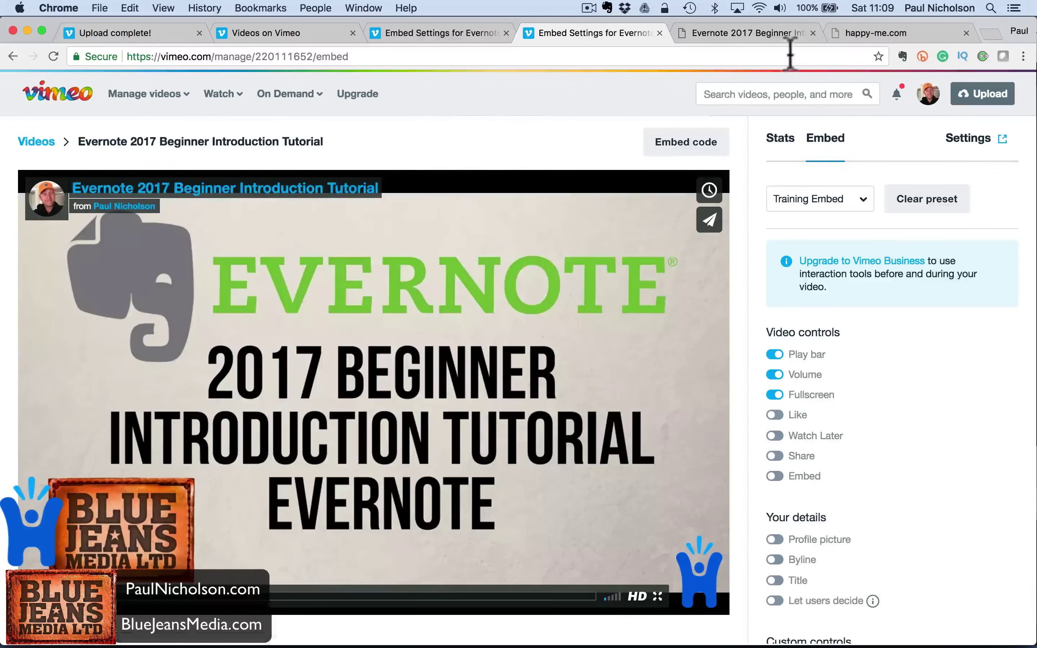
click(393, 34)
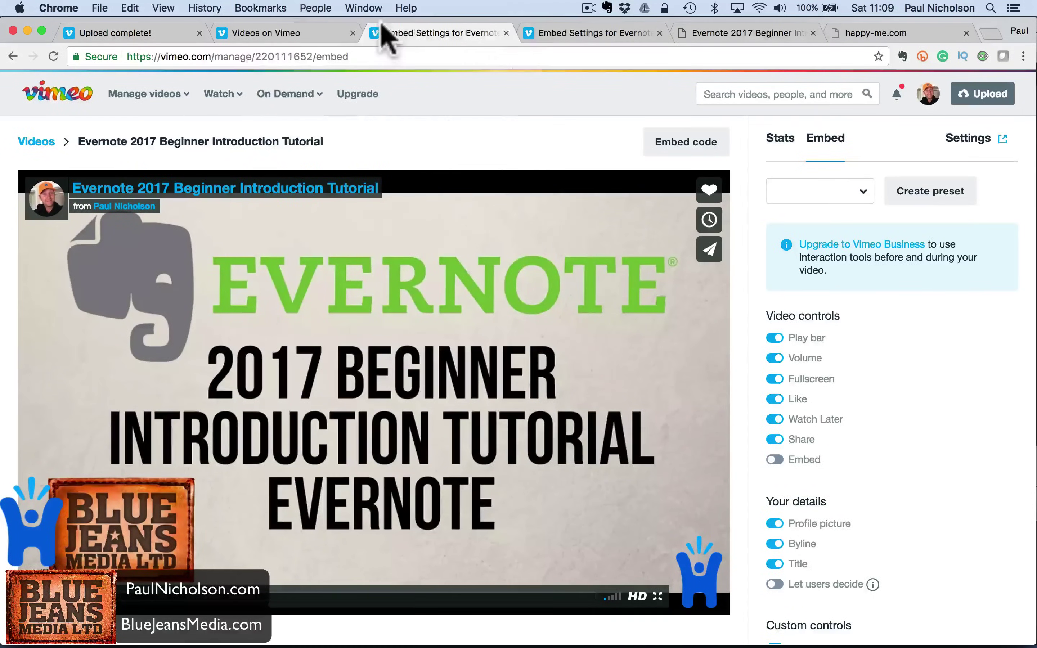
click(305, 34)
click(753, 32)
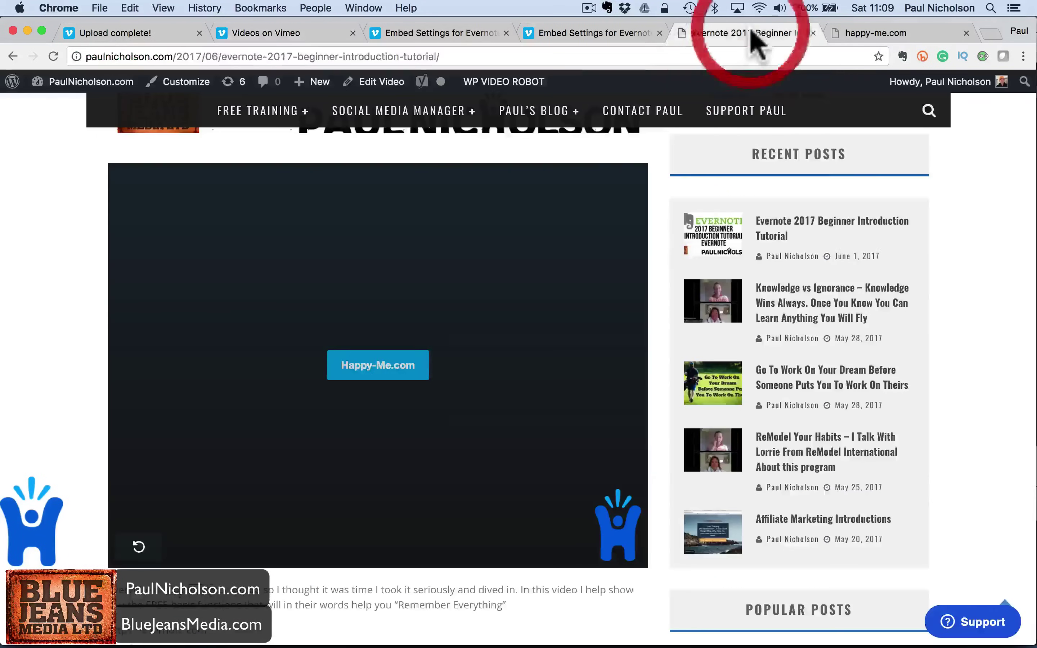
click(617, 34)
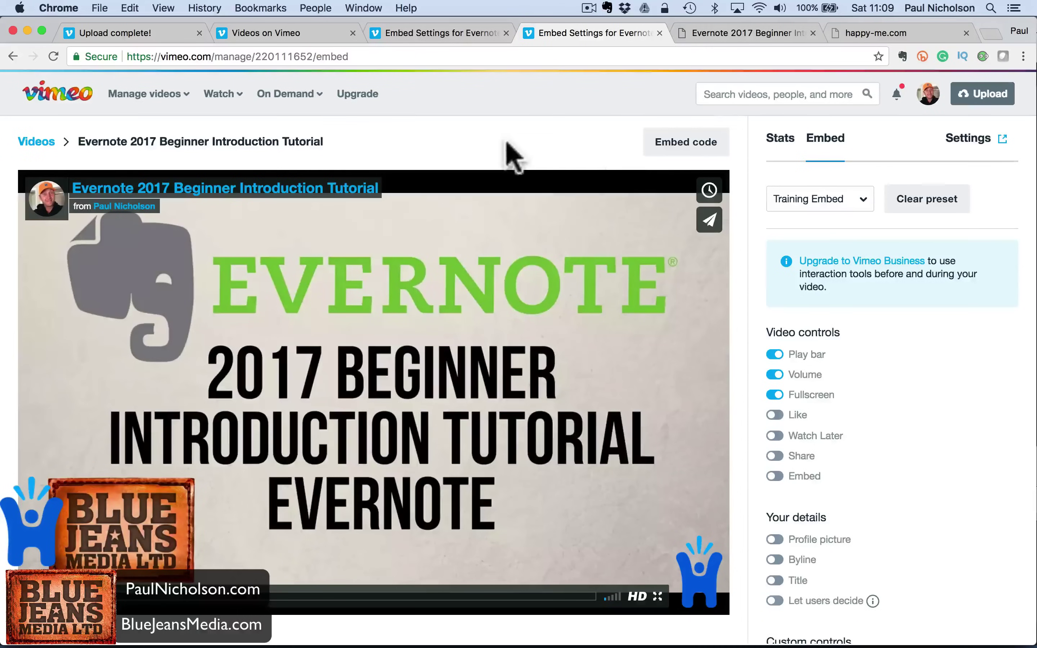
- Open the Evernote 2017 tutorial's Vimeo page from the video list and check its related collections
click(37, 143)
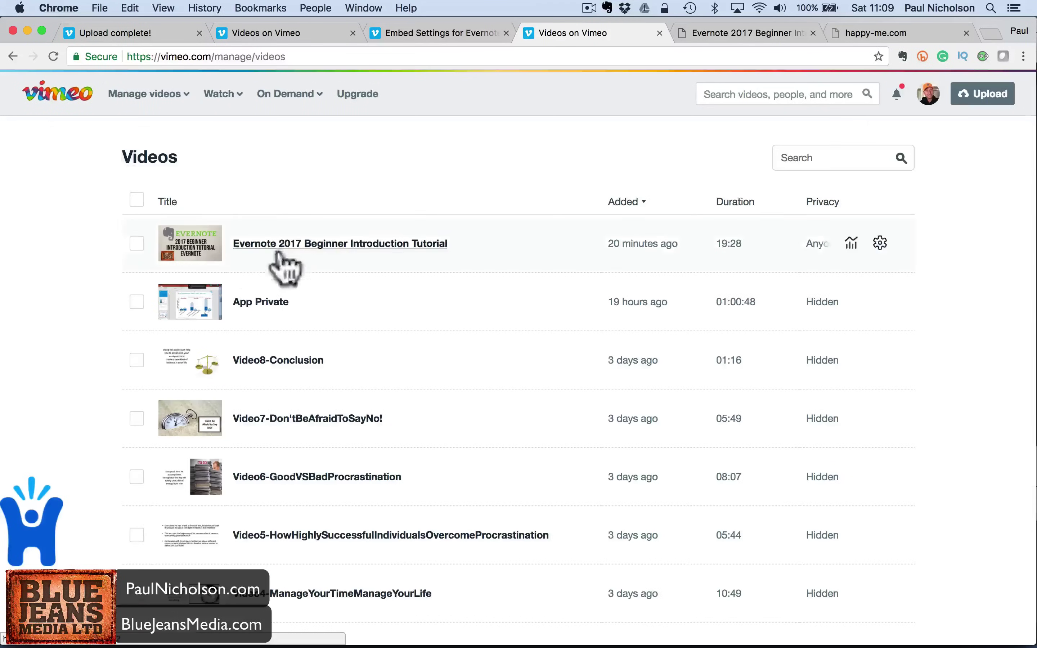
click(283, 245)
scroll(331, 370, down, 10)
scroll(331, 370, up, 10)
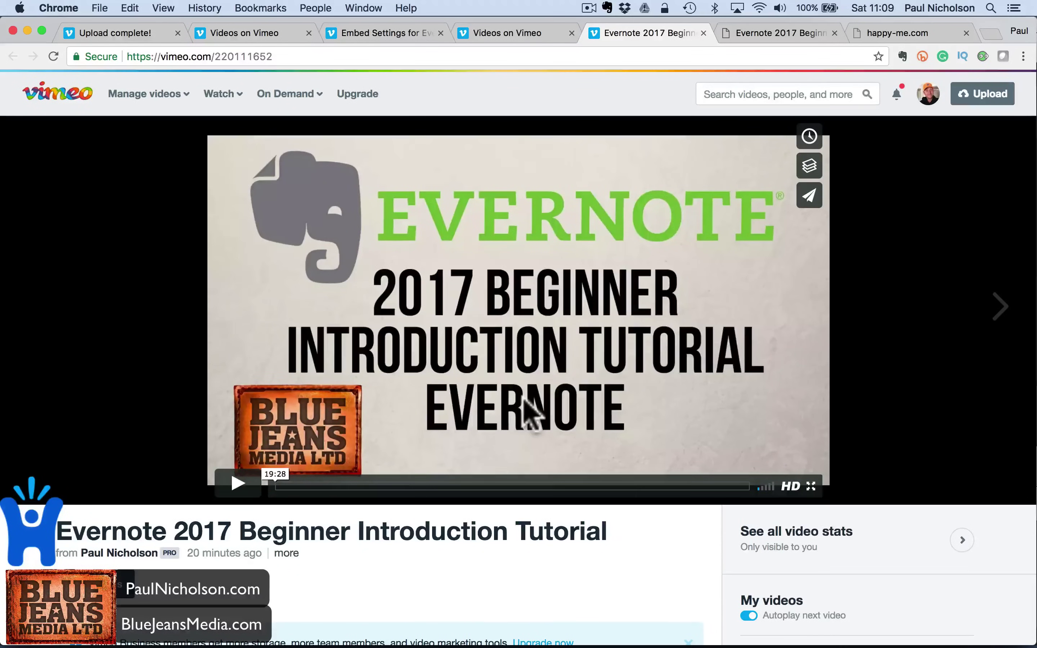
scroll(133, 568, down, 6)
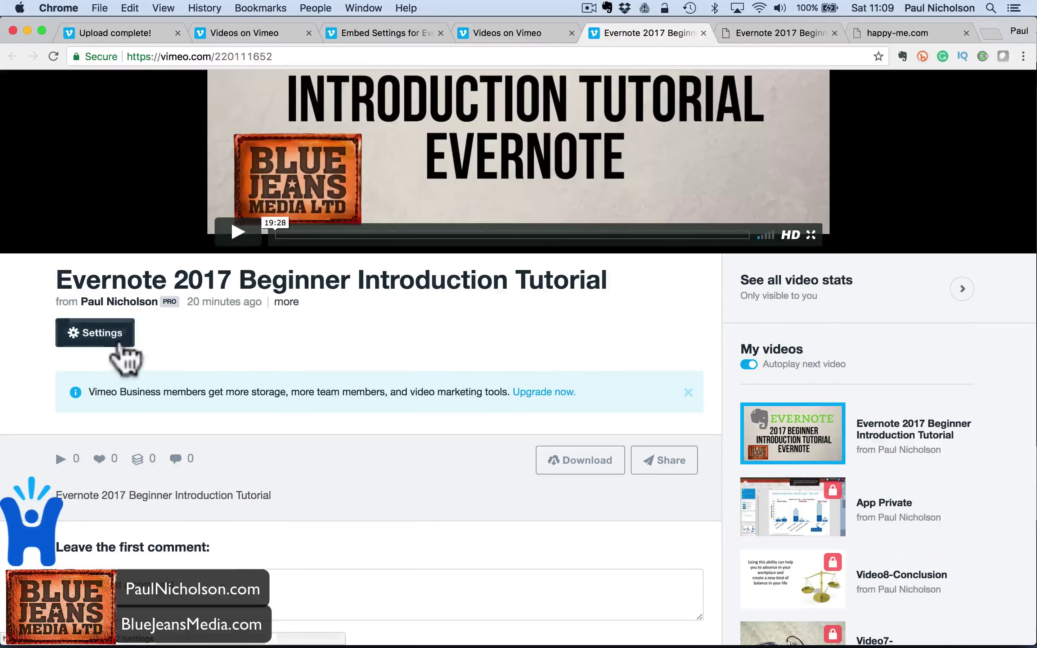
click(136, 461)
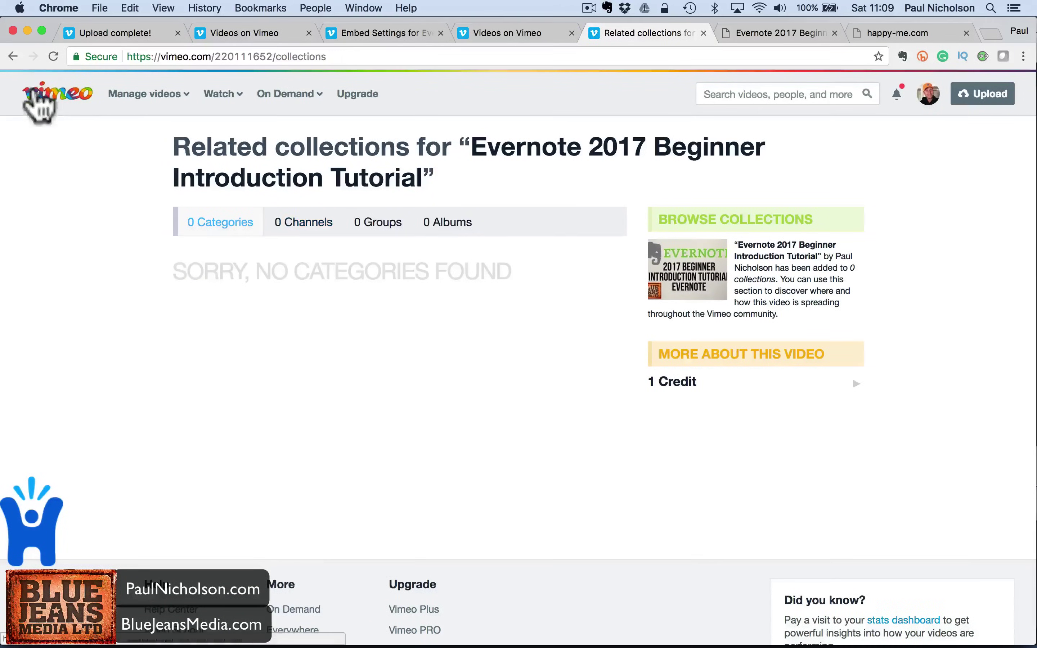
click(13, 56)
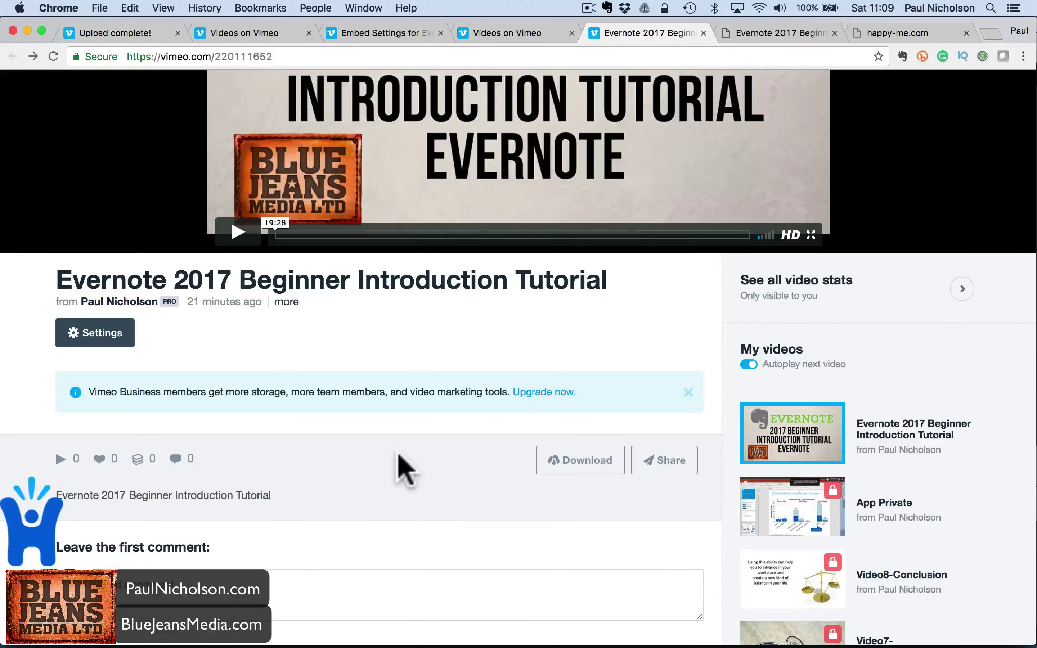
- View the video's stats report and open the video's page from the report's video filter
click(967, 300)
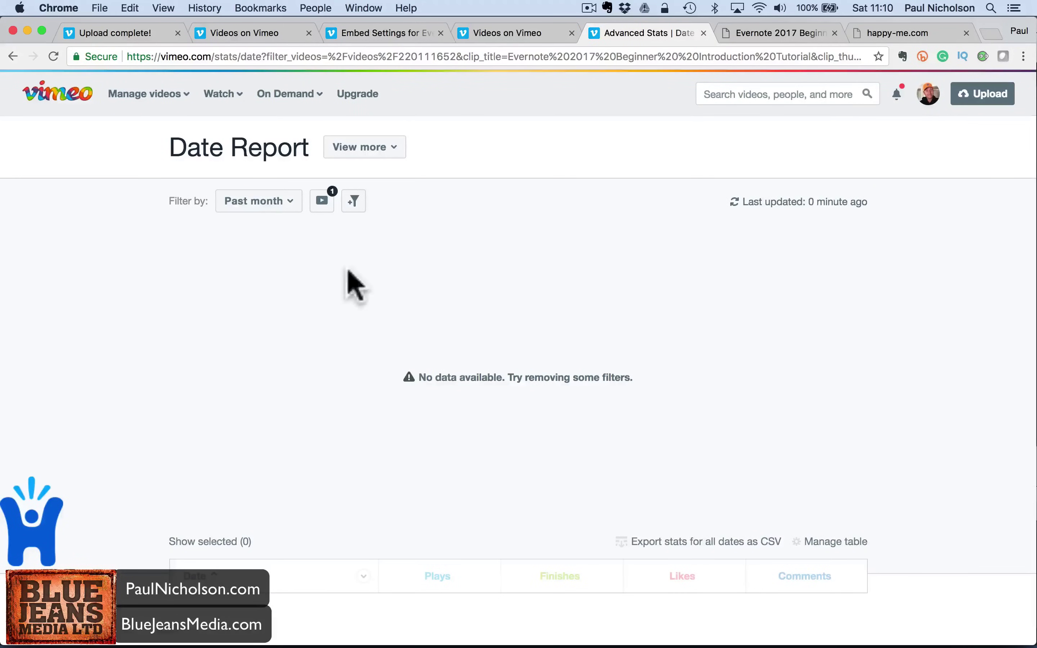
click(323, 202)
click(329, 271)
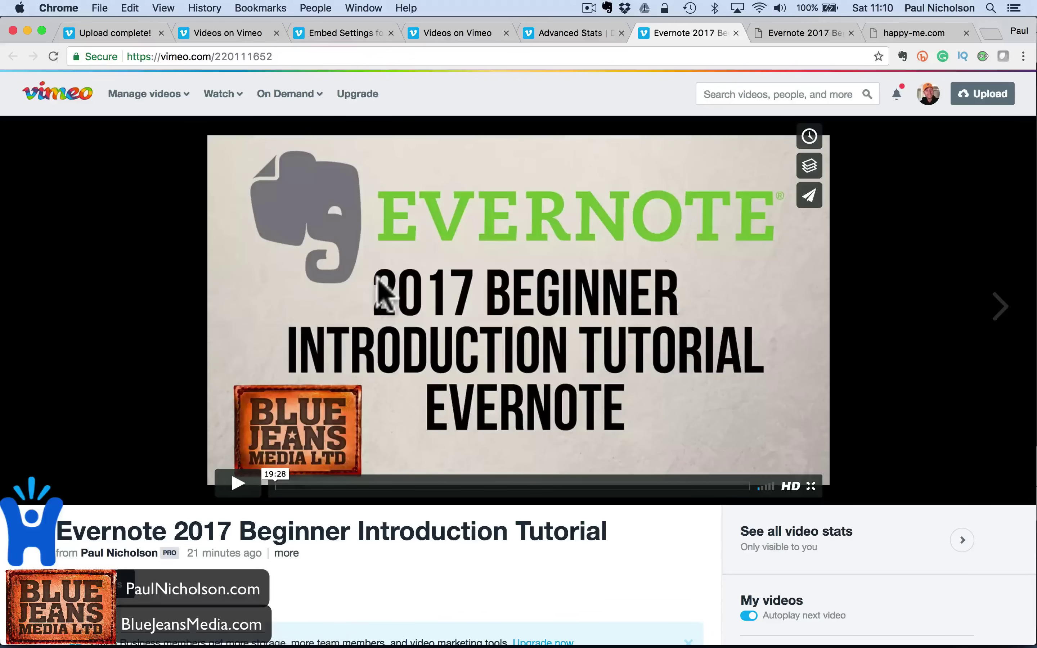